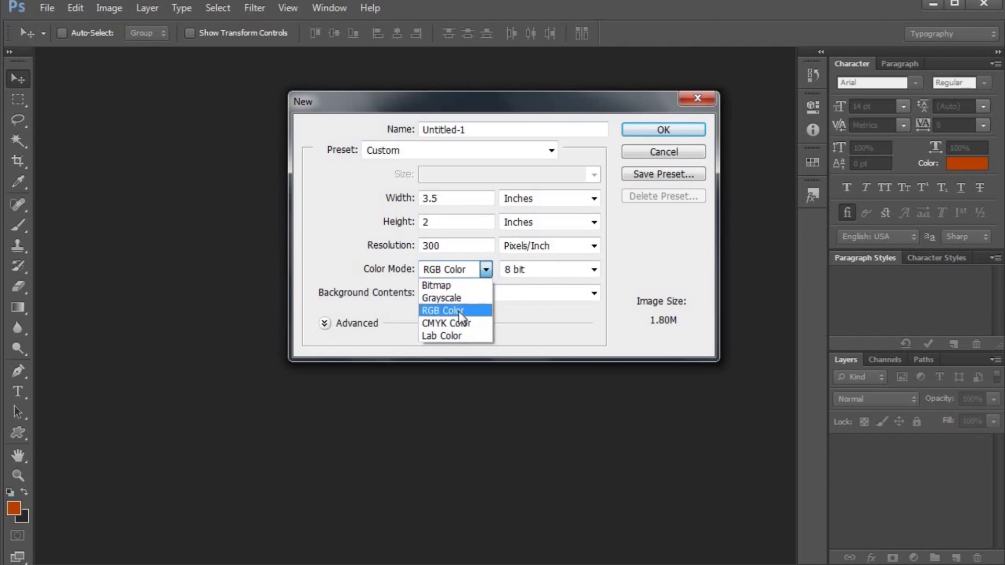
# Create the new RGB document and type the cardholder's name near the top left.
pyautogui.click(459, 312)
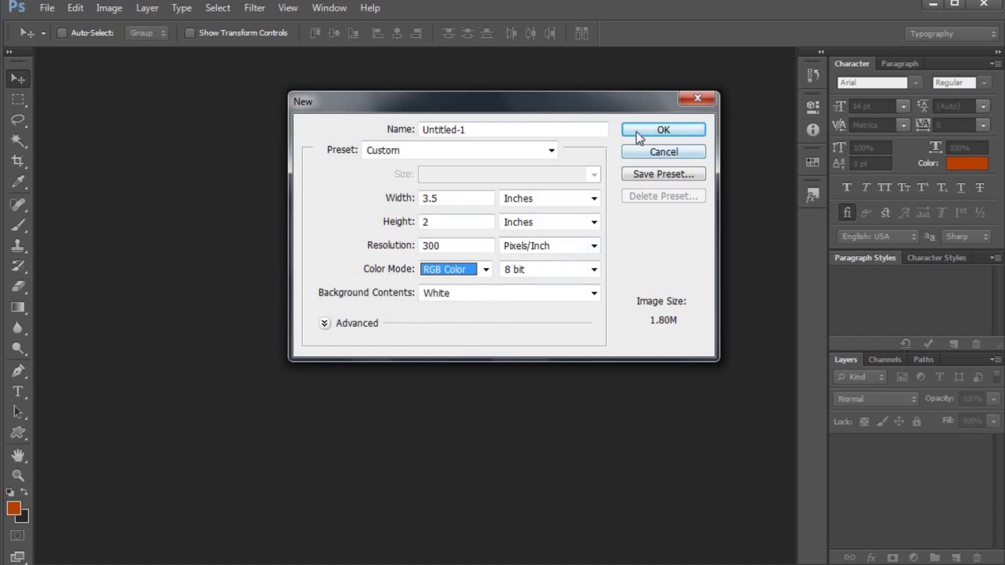
pyautogui.click(642, 132)
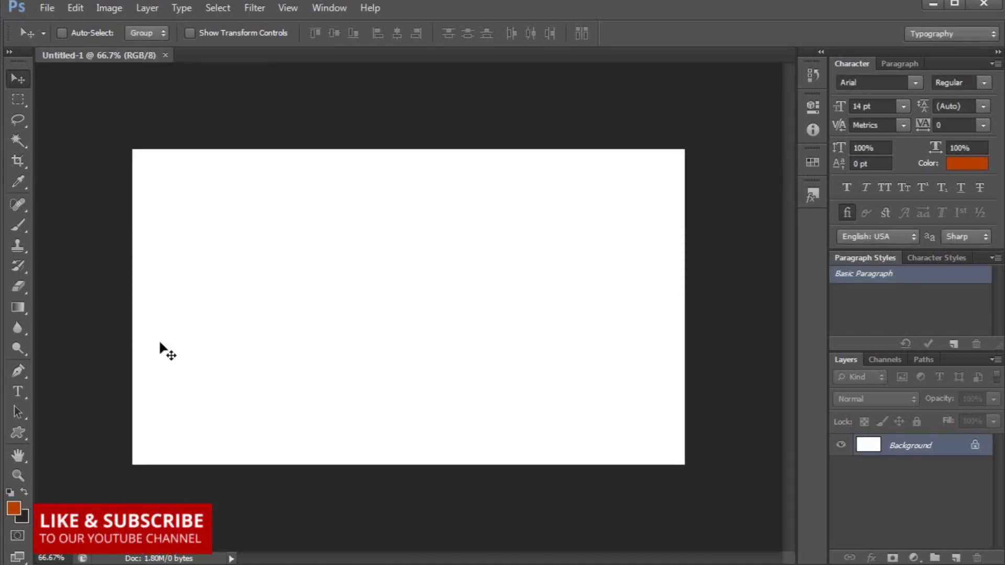
pyautogui.click(19, 397)
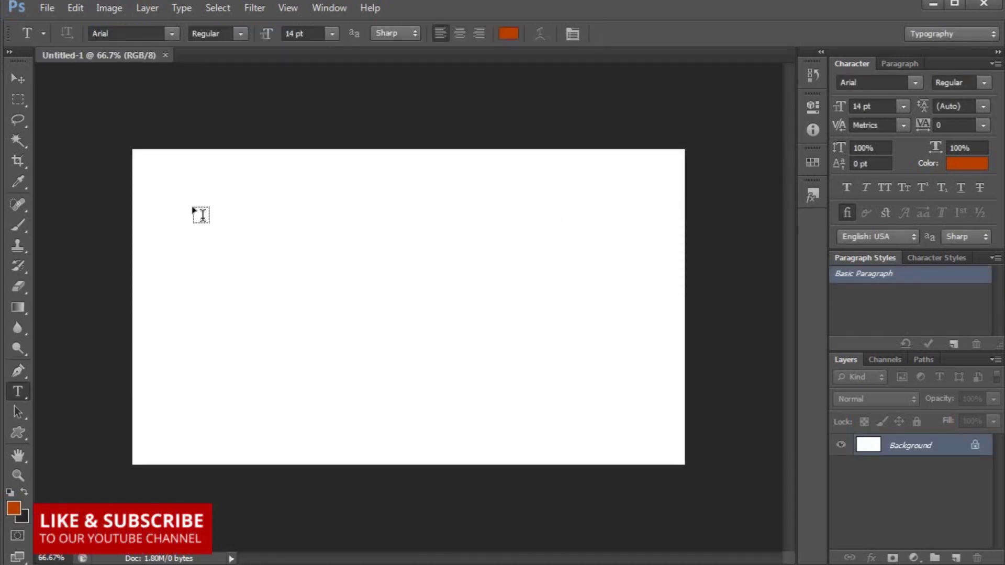
pyautogui.click(183, 193)
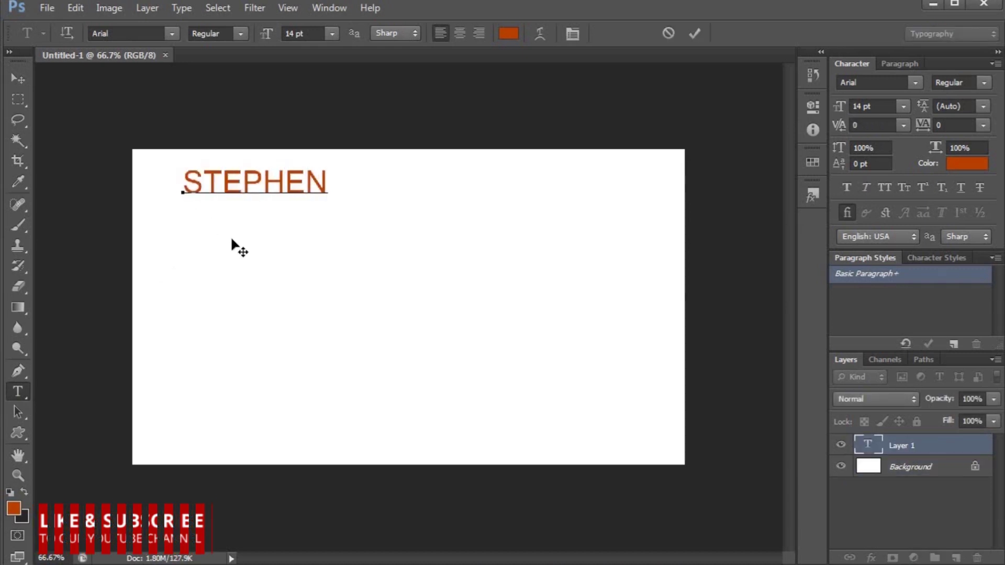
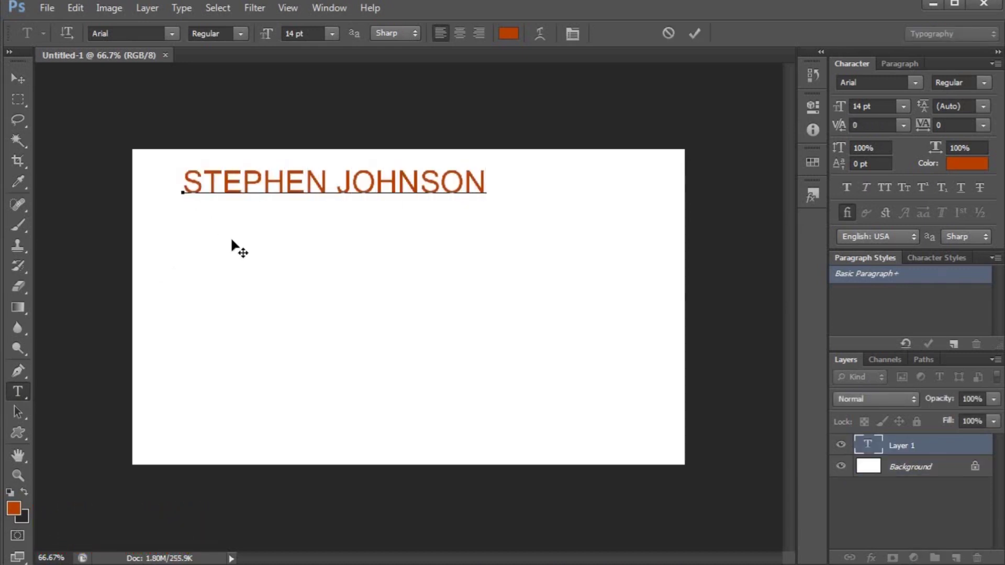
# Make the name Bold, Smooth, 10 pt, then shift it left and slightly down.
pyautogui.moveTo(484, 175); pyautogui.dragTo(181, 176)
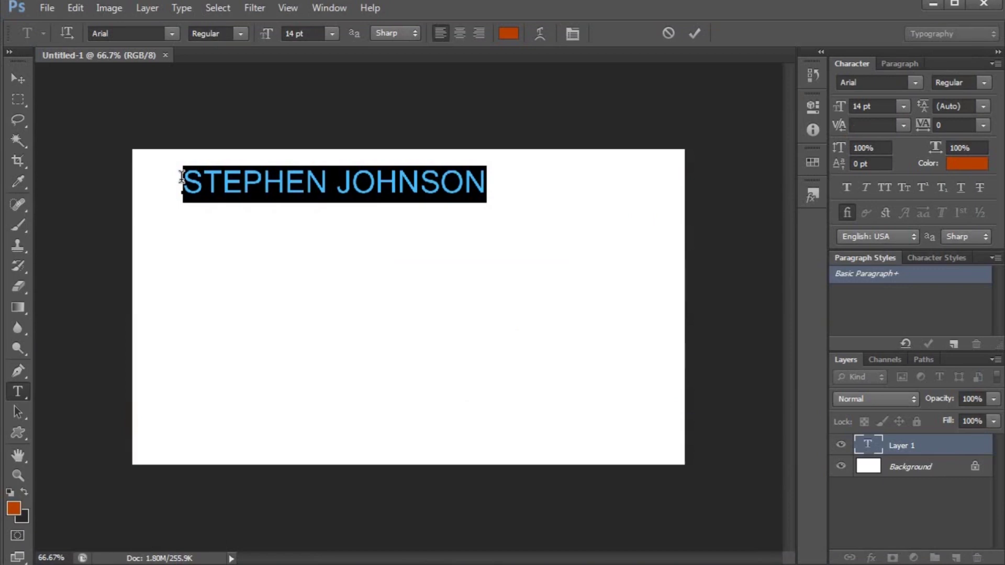
pyautogui.click(241, 34)
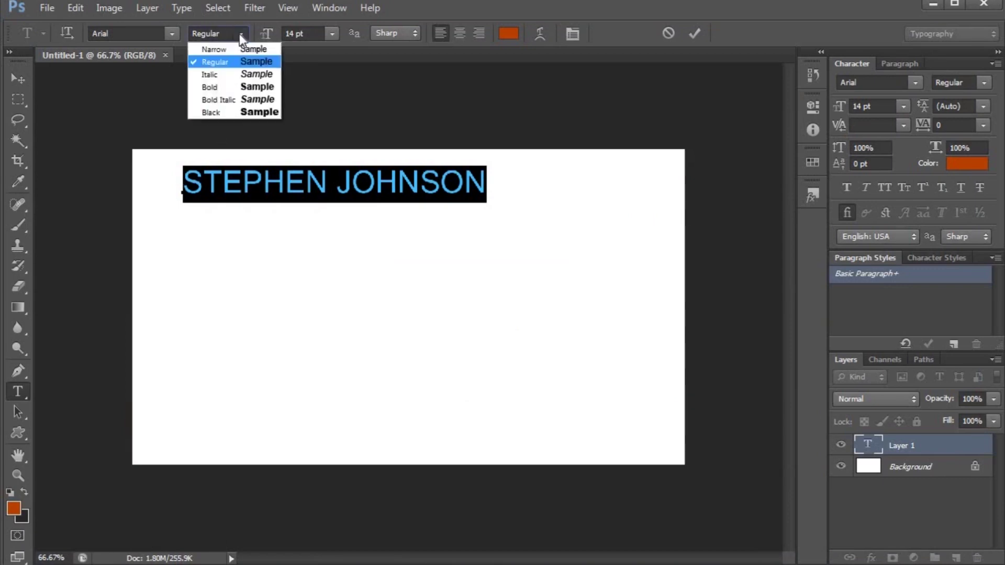
pyautogui.click(222, 87)
pyautogui.click(396, 33)
pyautogui.click(387, 86)
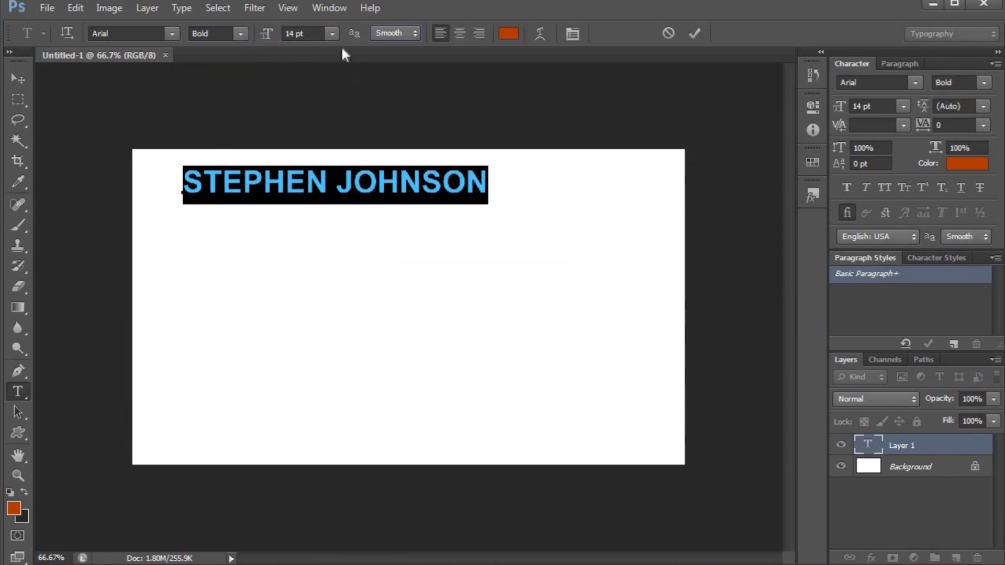
pyautogui.click(332, 35)
pyautogui.click(324, 161)
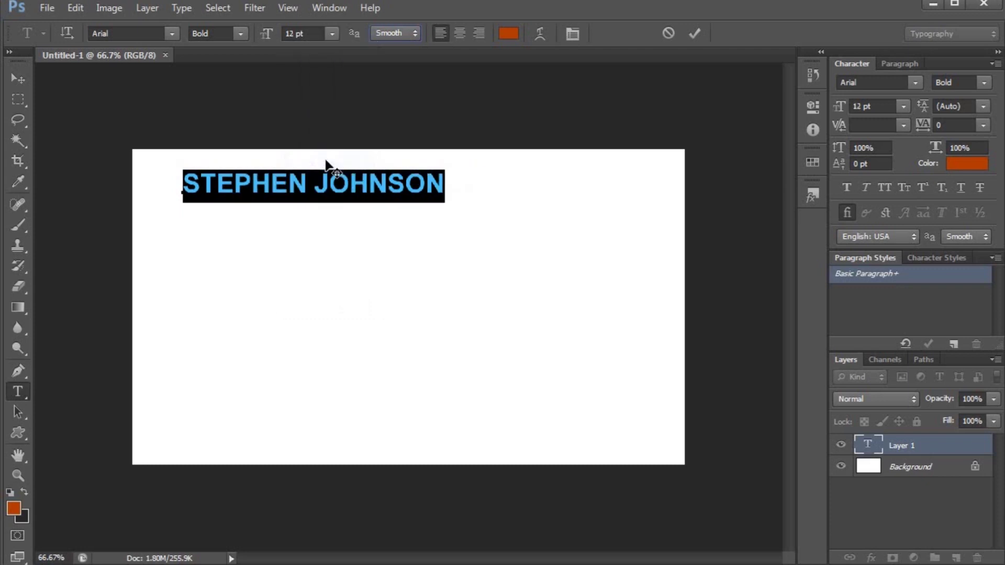
pyautogui.click(331, 33)
pyautogui.click(317, 127)
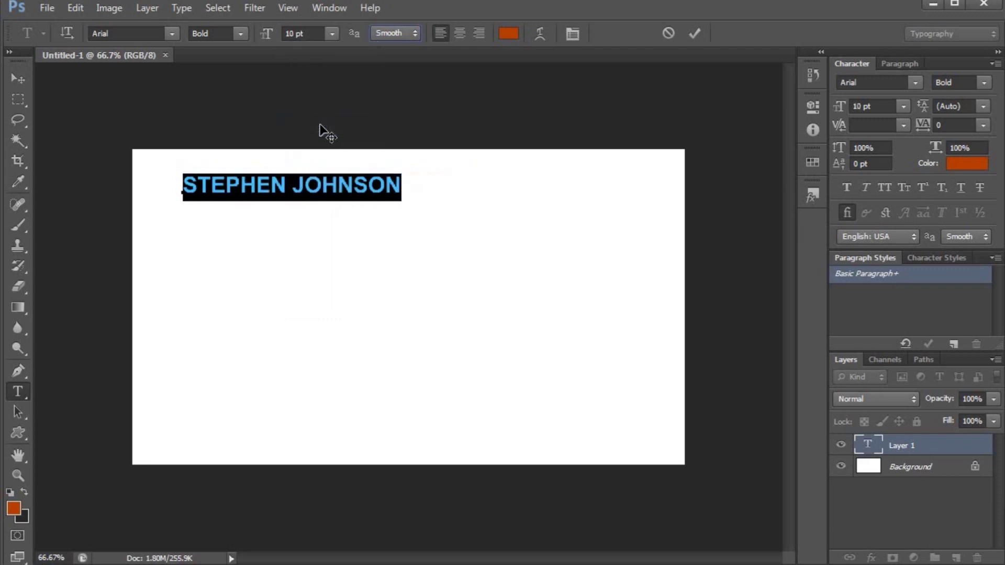
pyautogui.hotkey('ctrl', 'Return')
pyautogui.press('v')
pyautogui.moveTo(339, 191); pyautogui.dragTo(315, 213)
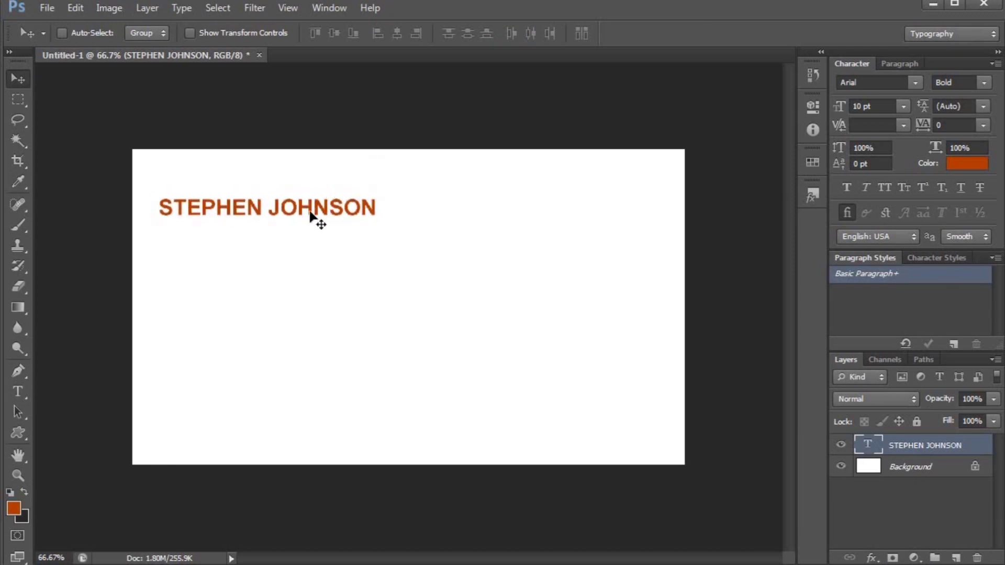
# Type 'Managing Director' under the name in Regular 8 pt.
pyautogui.click(18, 391)
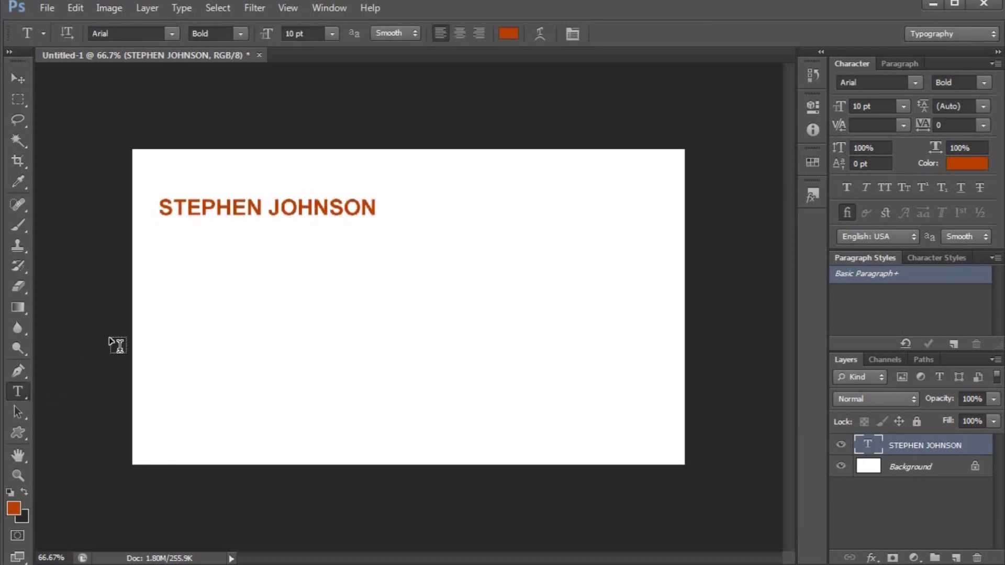
pyautogui.click(161, 233)
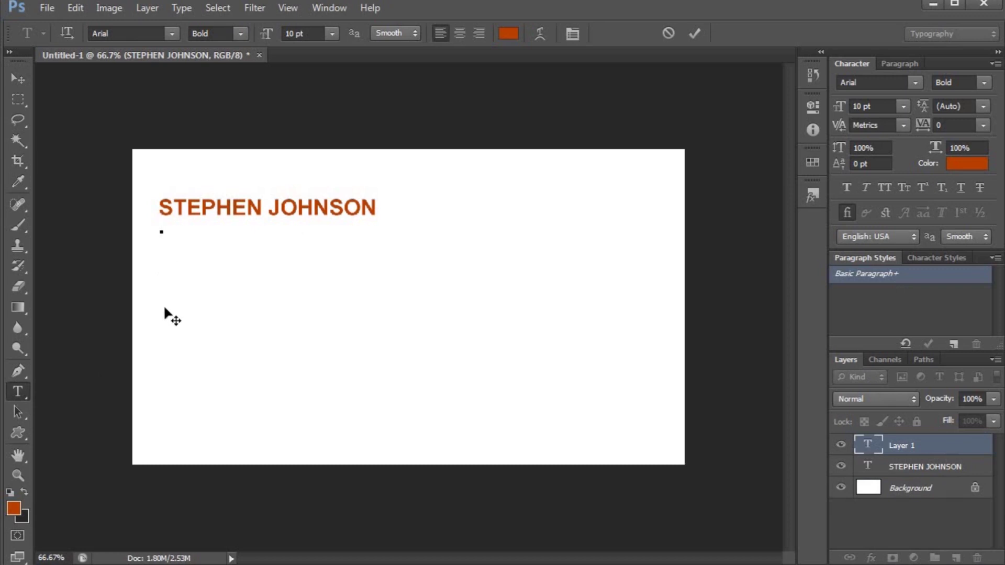
pyautogui.write('Manag')
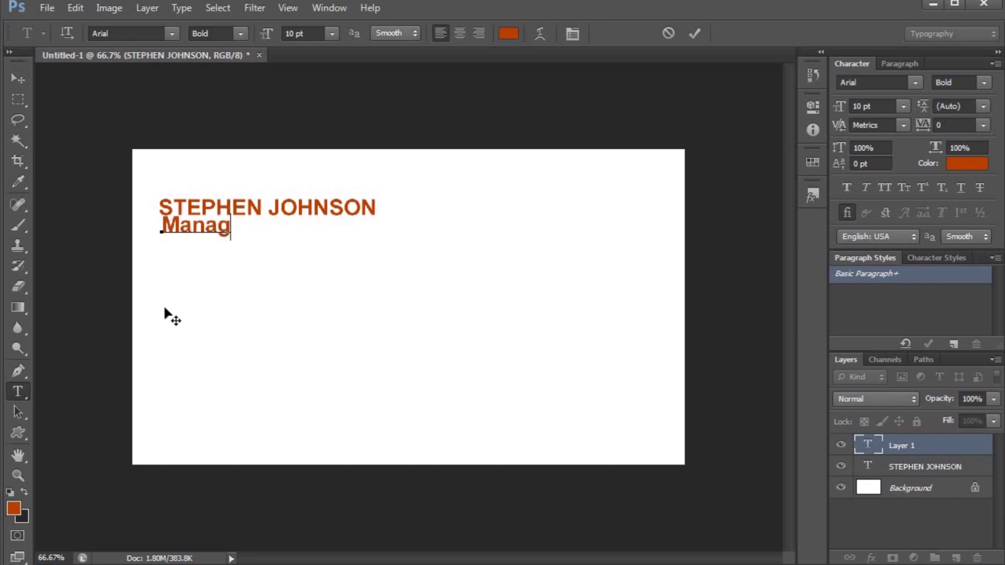
pyautogui.write('ing Director')
pyautogui.moveTo(356, 226); pyautogui.dragTo(202, 233)
pyautogui.click(230, 34)
pyautogui.click(231, 60)
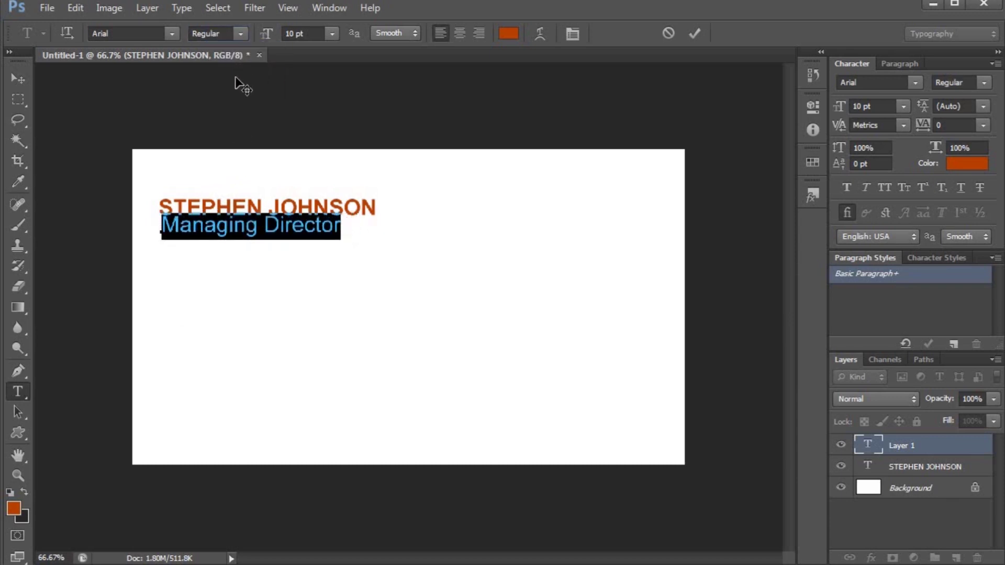
pyautogui.click(331, 34)
pyautogui.click(320, 93)
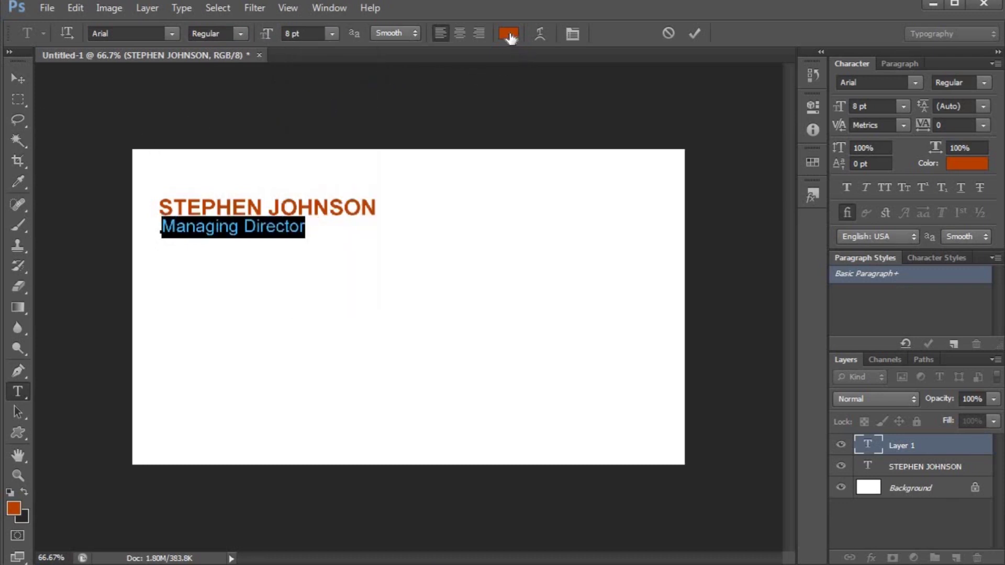
# Color 'Managing Director' dark grey #444444 and align it under the name.
pyautogui.click(508, 35)
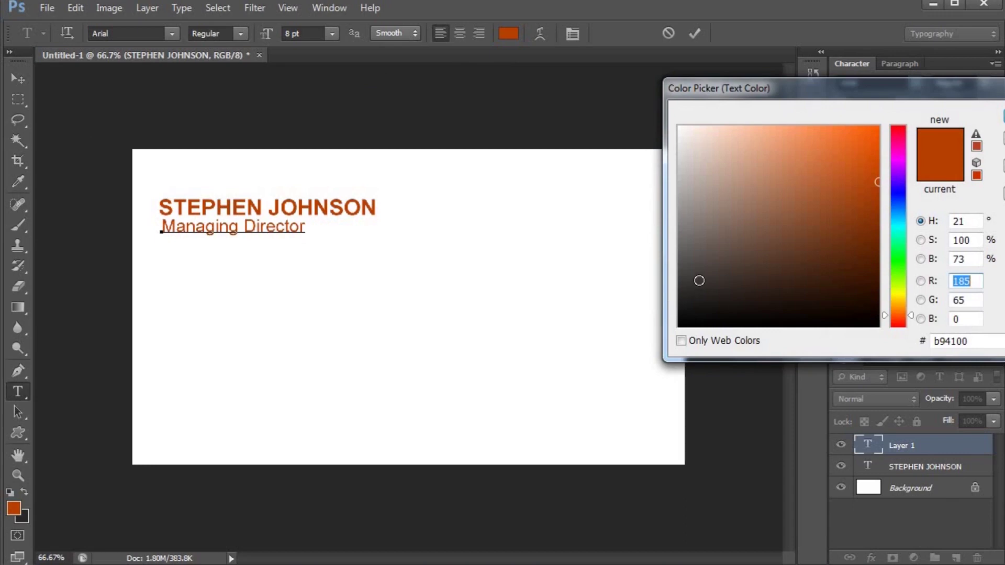
pyautogui.moveTo(695, 268); pyautogui.dragTo(678, 273)
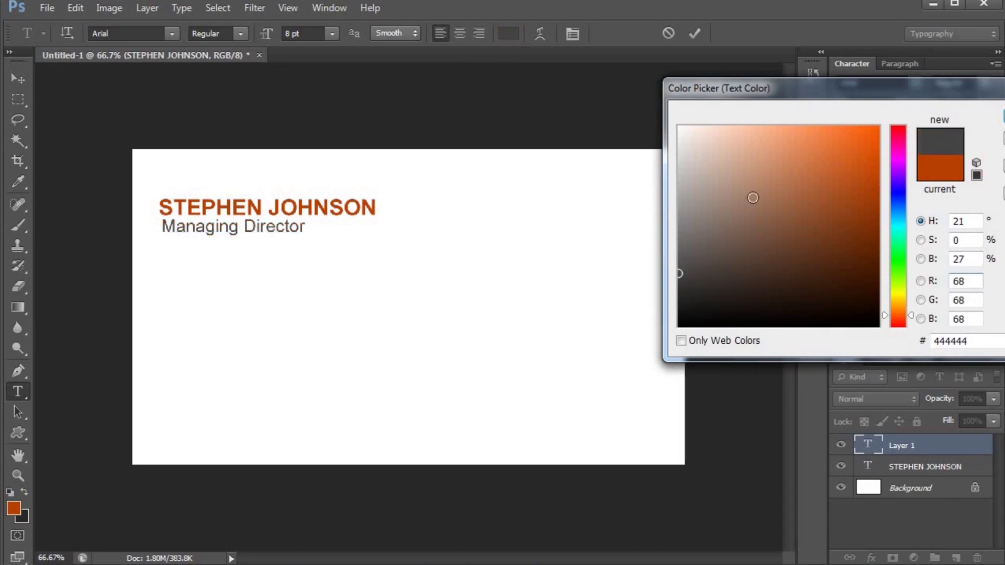
pyautogui.moveTo(840, 95); pyautogui.dragTo(717, 109)
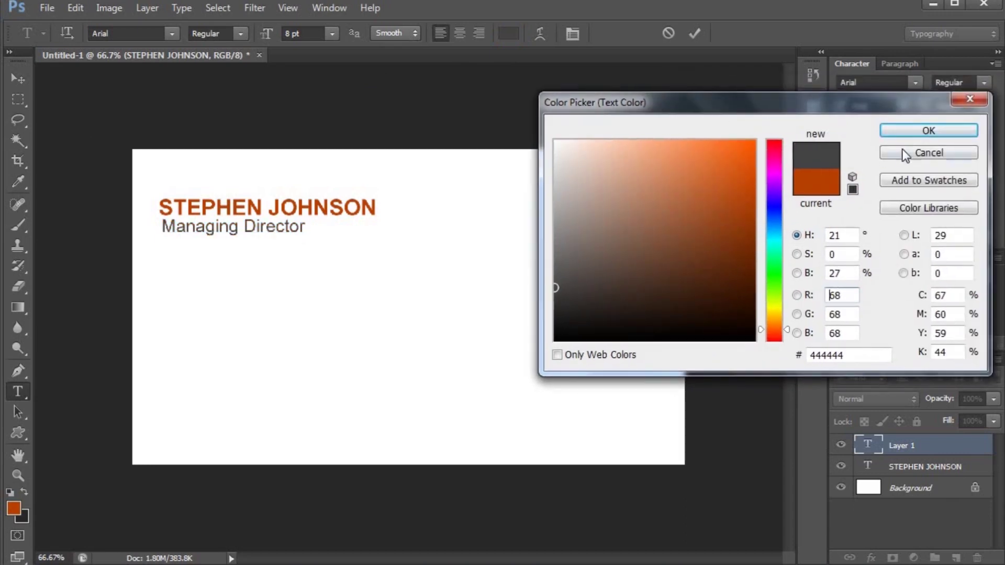
pyautogui.click(903, 134)
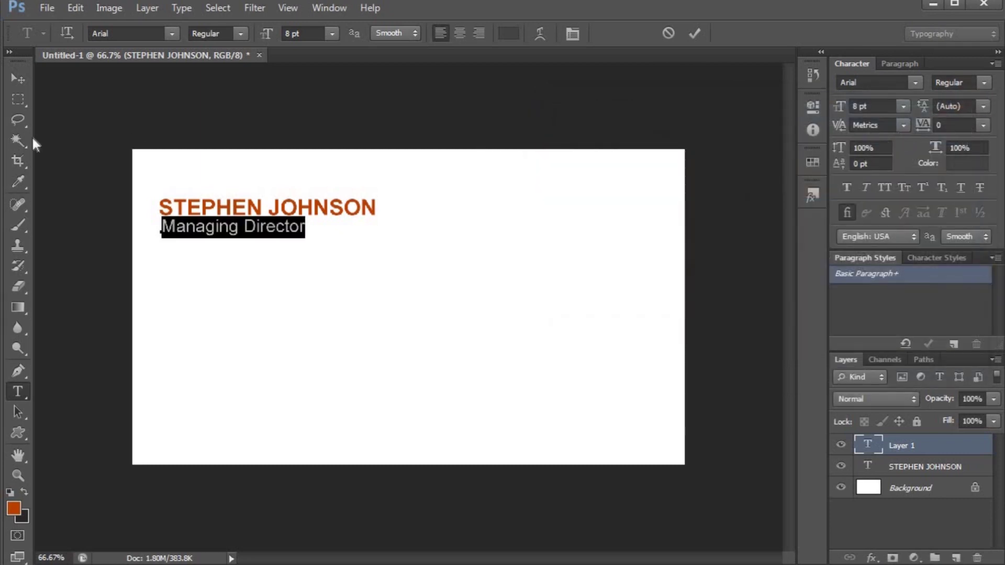
pyautogui.click(17, 76)
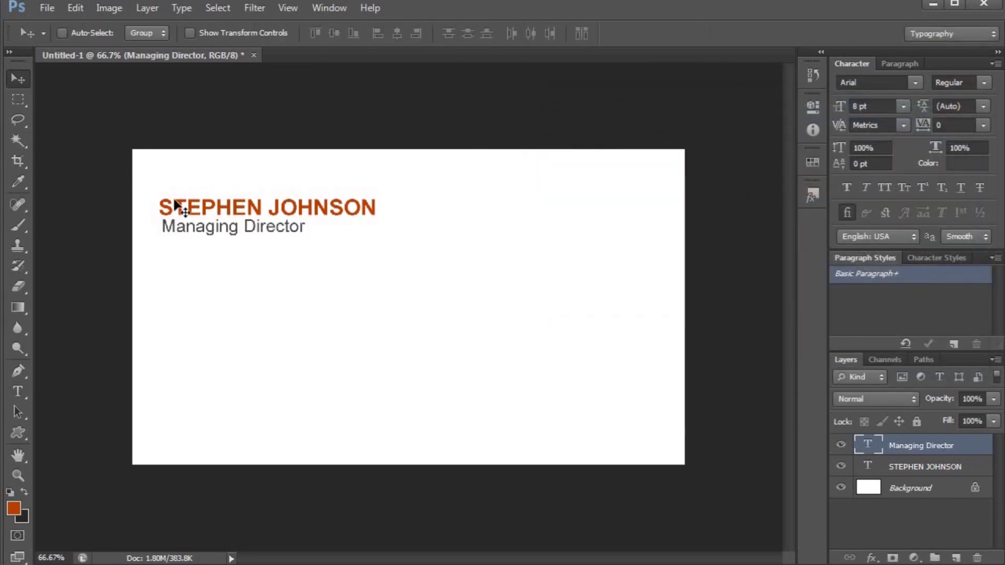
pyautogui.moveTo(212, 240); pyautogui.dragTo(219, 235)
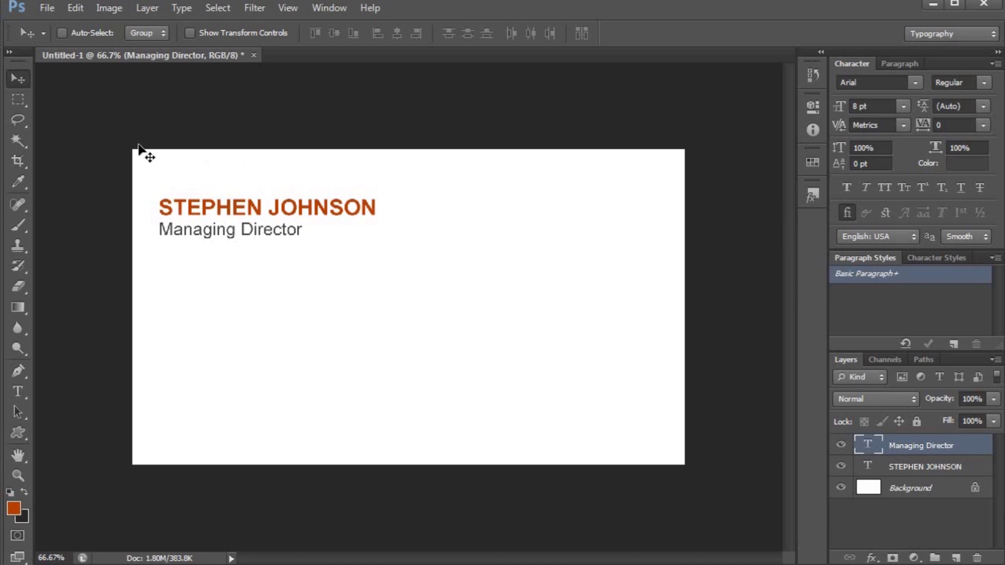
# Save the card as Business Card.psd, accepting maximum compatibility.
pyautogui.click(47, 8)
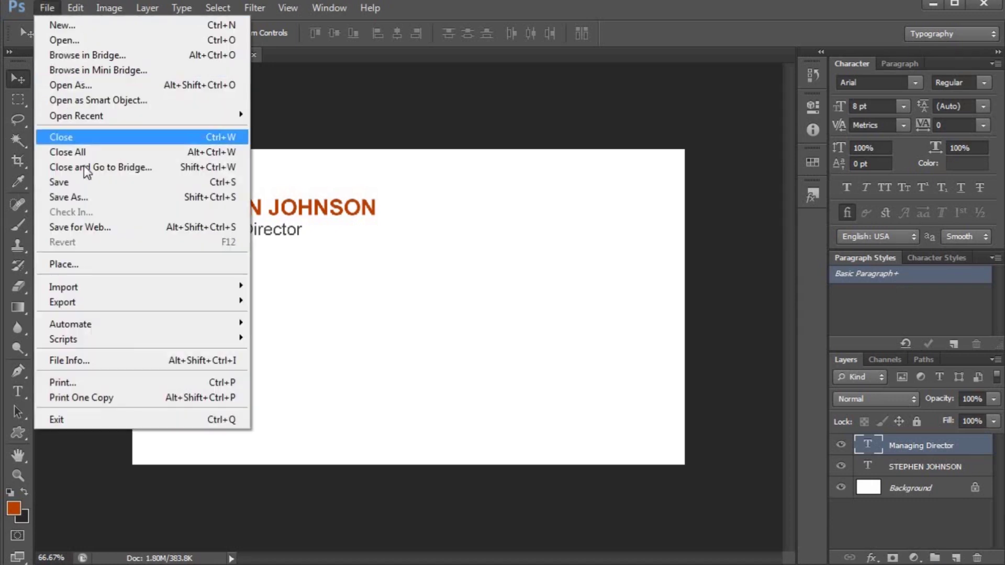
pyautogui.click(87, 198)
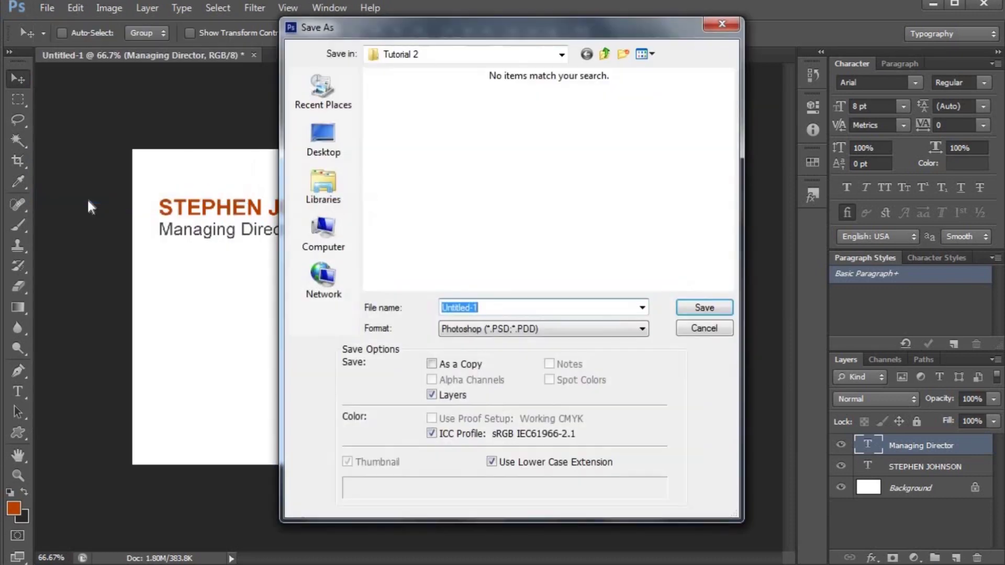
pyautogui.click(490, 310)
pyautogui.moveTo(443, 312); pyautogui.dragTo(441, 313)
pyautogui.write('Business Card')
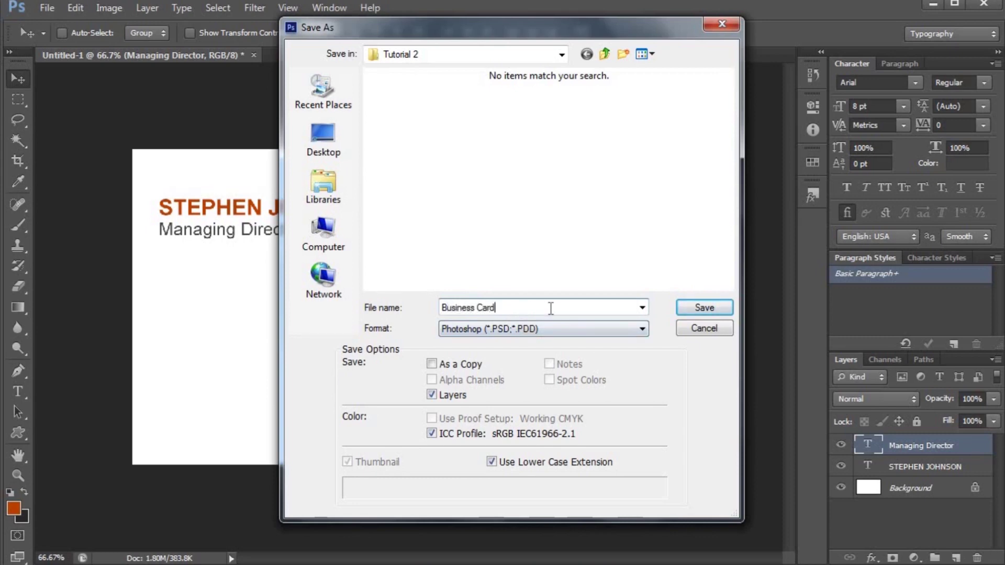
pyautogui.click(691, 310)
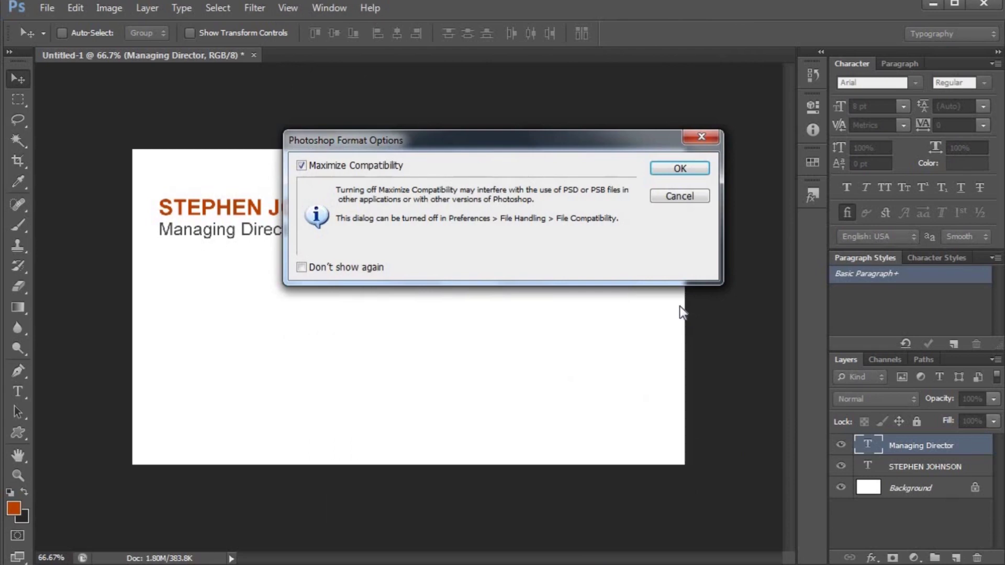
pyautogui.click(679, 168)
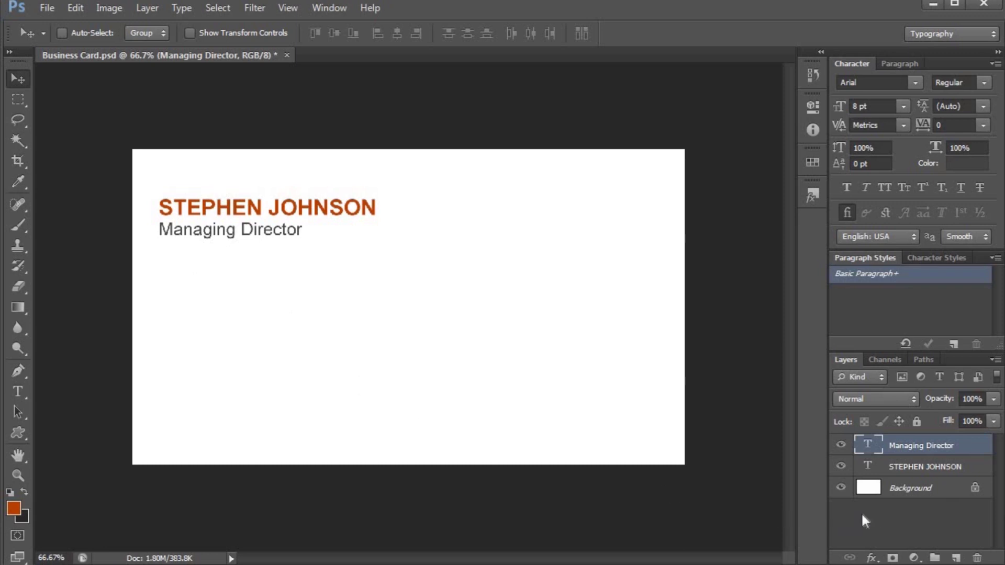
# On a new layer, select the card's top-right quarter and set the foreground to dark red.
pyautogui.click(954, 557)
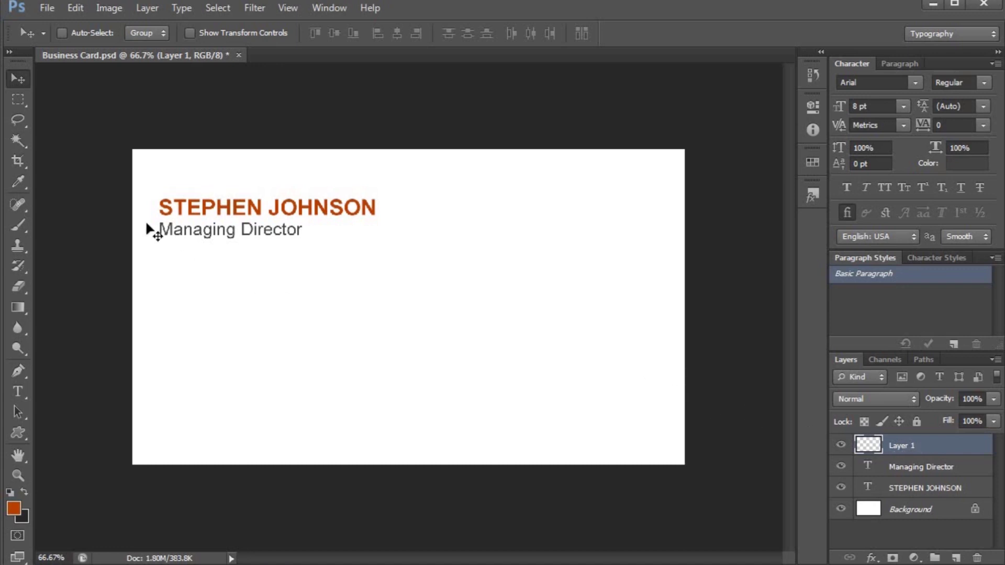
pyautogui.click(23, 103)
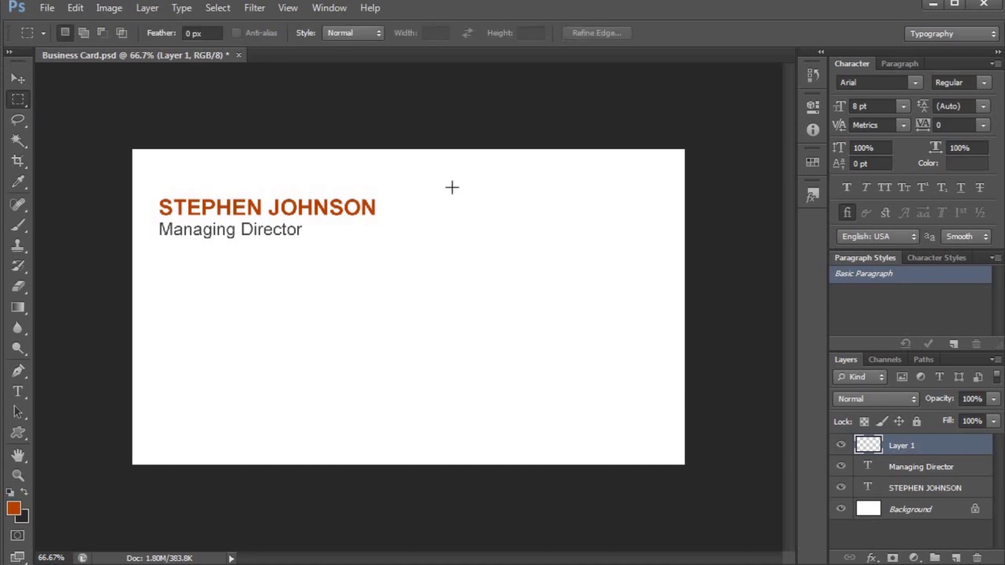
pyautogui.moveTo(466, 145); pyautogui.dragTo(687, 310)
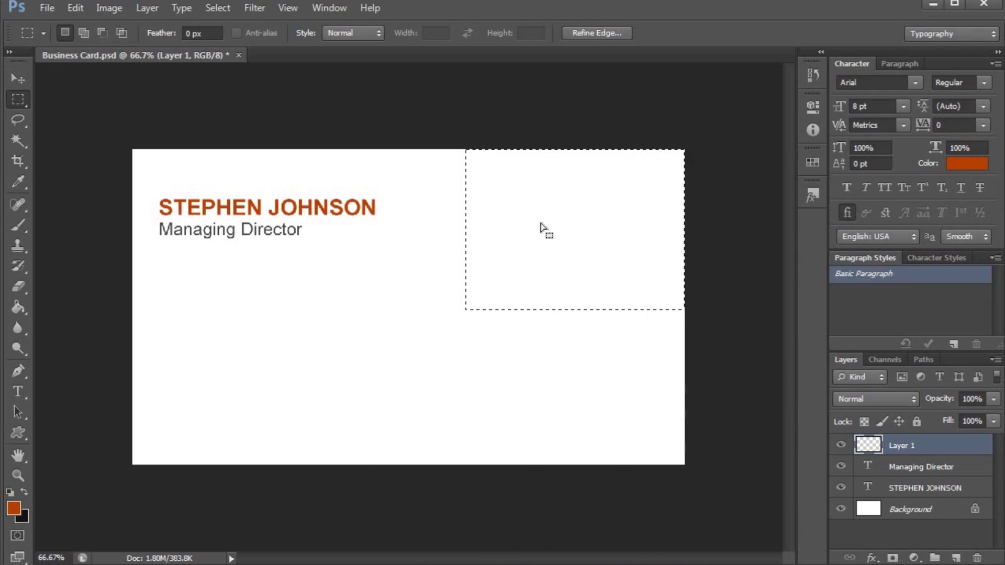
pyautogui.click(12, 508)
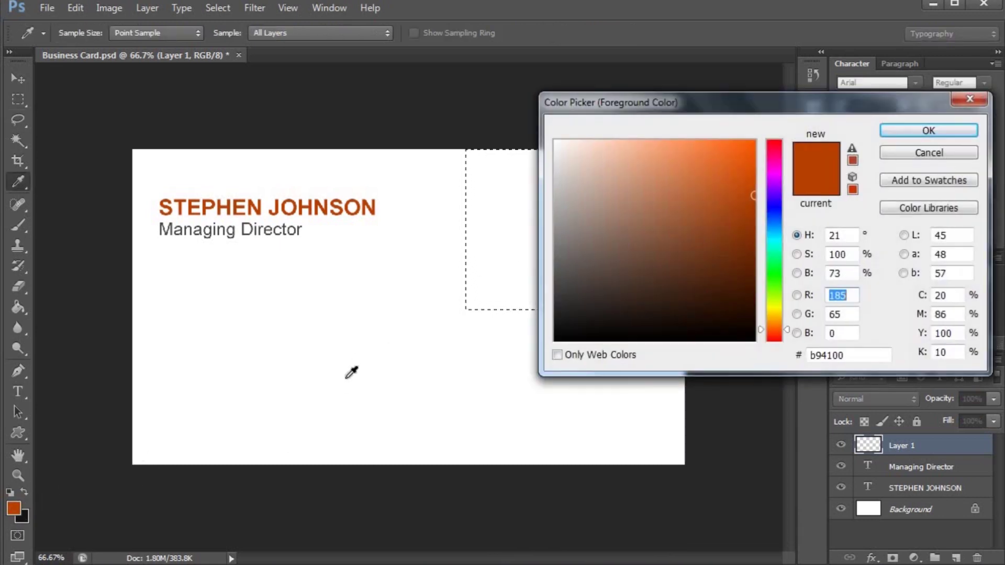
pyautogui.moveTo(778, 173); pyautogui.dragTo(778, 140)
pyautogui.moveTo(749, 197)
pyautogui.mouseDown()
pyautogui.moveTo(754, 207)
pyautogui.moveTo(746, 194)
pyautogui.mouseUp()
pyautogui.click(928, 130)
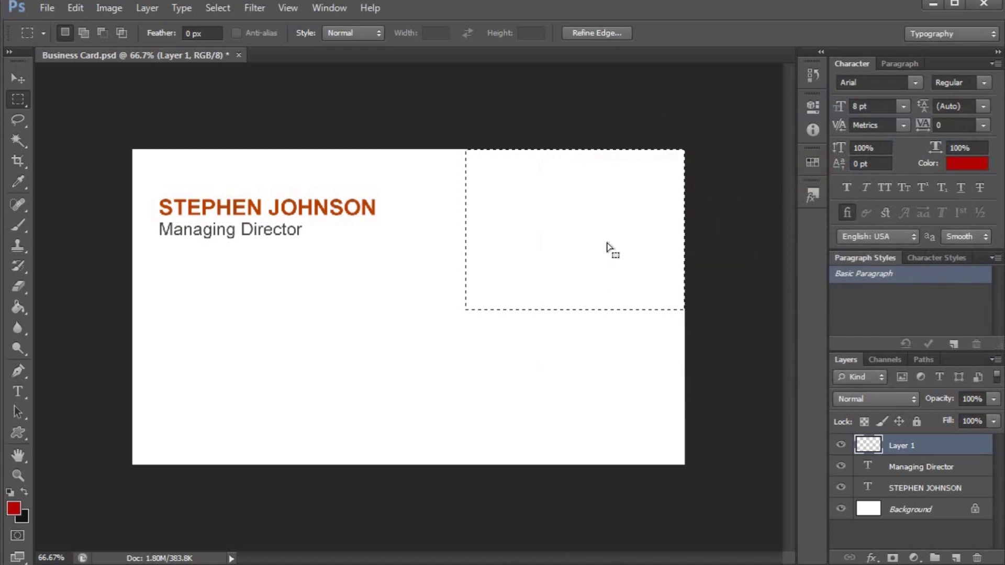
# Fill the selected quarter with the dark red using the Paint Bucket, then deselect.
pyautogui.rightClick(33, 318)
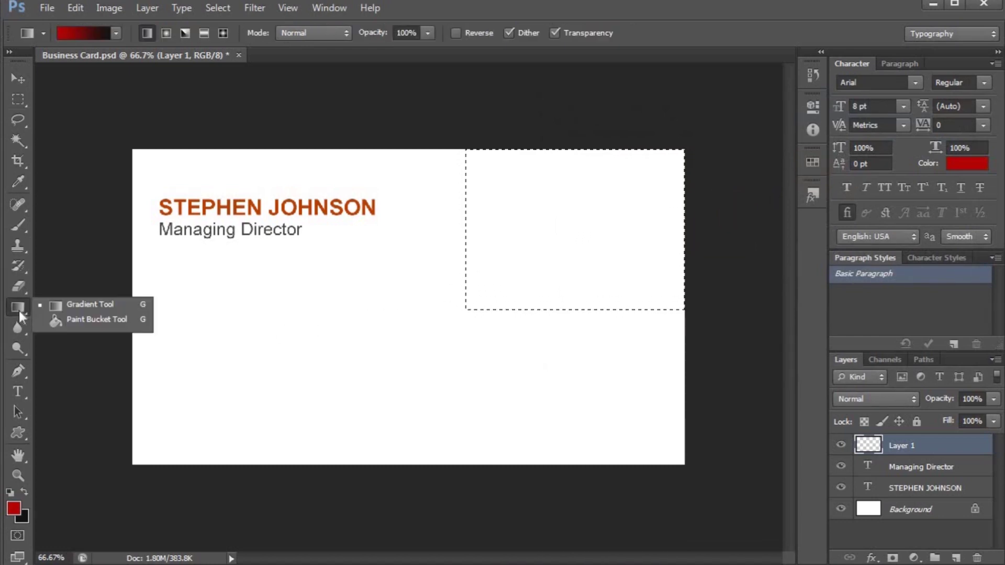
pyautogui.click(52, 321)
pyautogui.click(517, 247)
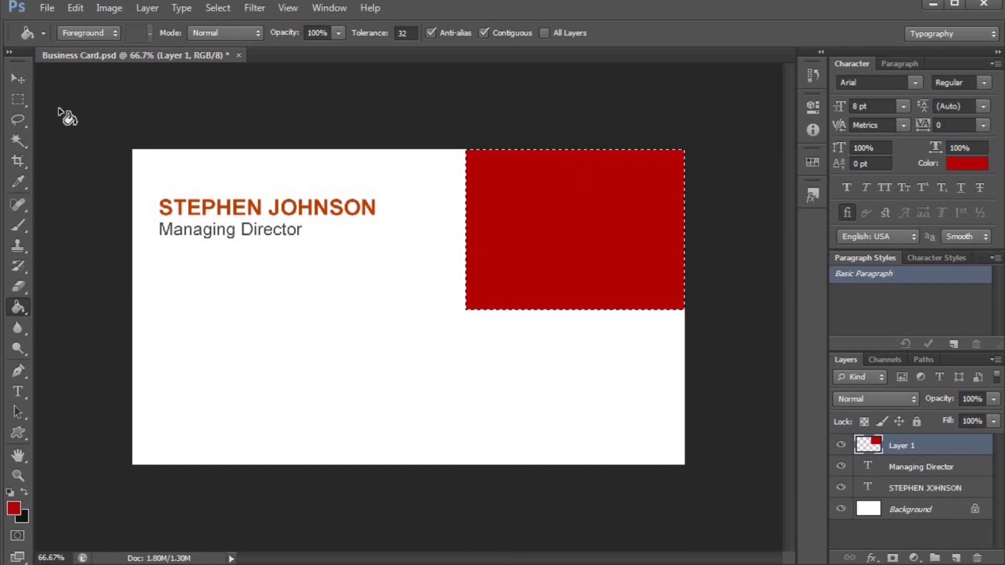
pyautogui.click(21, 81)
pyautogui.hotkey('ctrl', 'd')
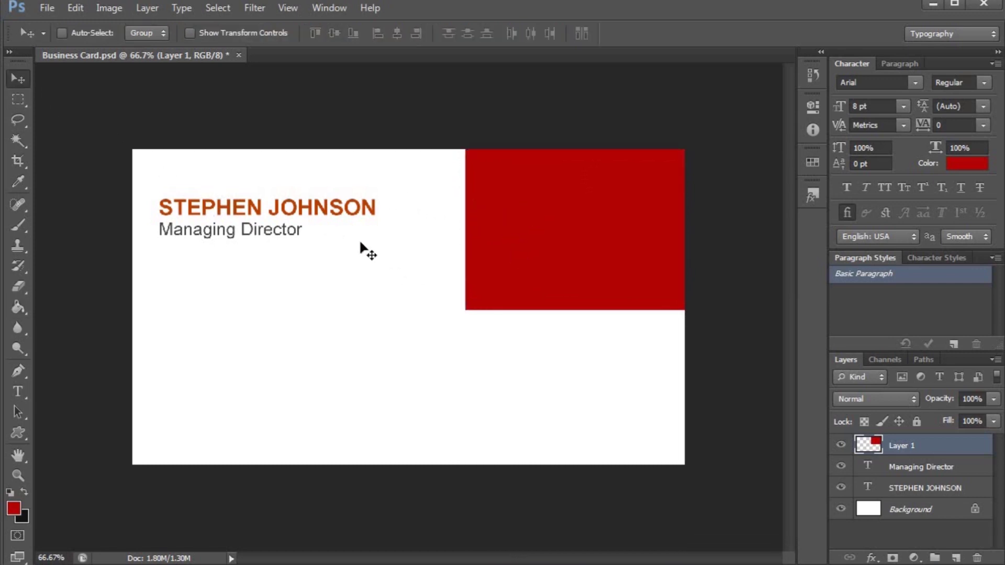
# Place 'logo white' and scale it to about 30% inside the red block.
pyautogui.click(47, 8)
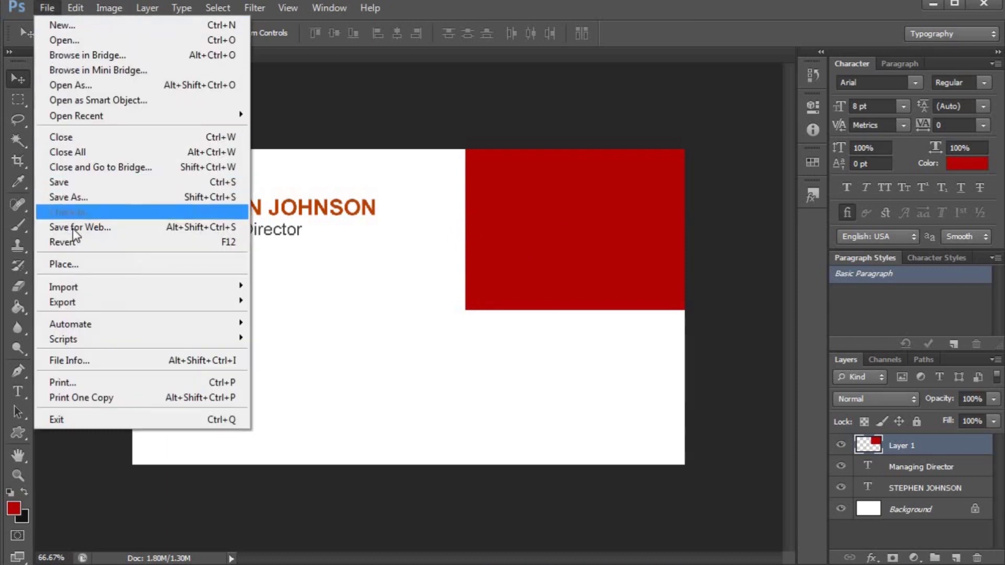
pyautogui.click(61, 264)
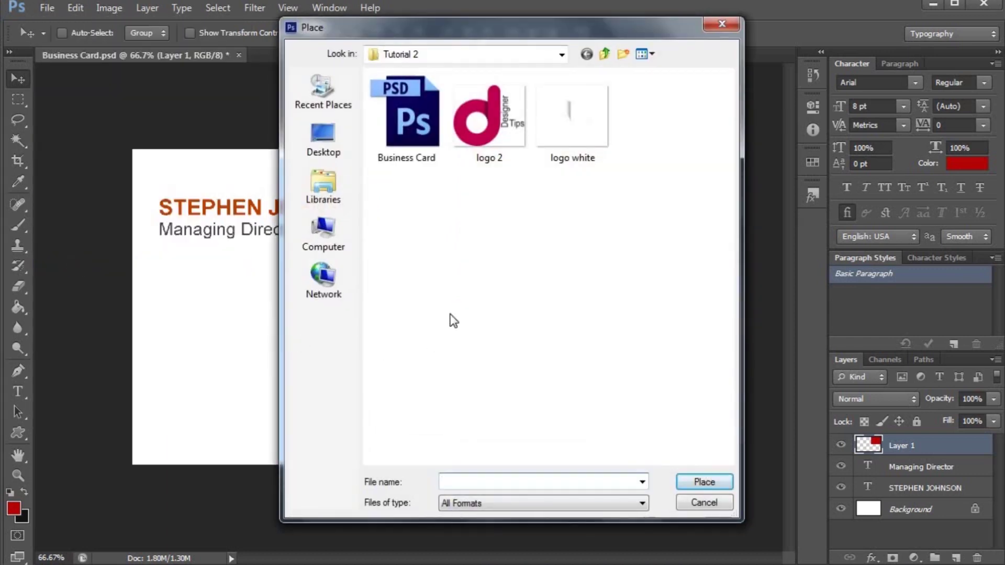
pyautogui.click(572, 118)
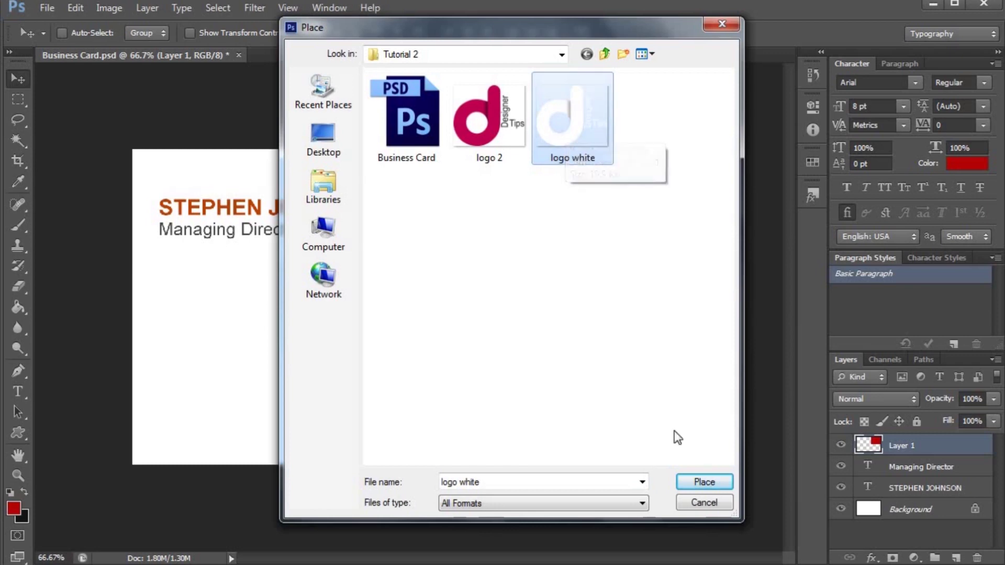
pyautogui.click(696, 480)
pyautogui.moveTo(598, 151); pyautogui.dragTo(517, 256)
pyautogui.moveTo(476, 287); pyautogui.dragTo(643, 210)
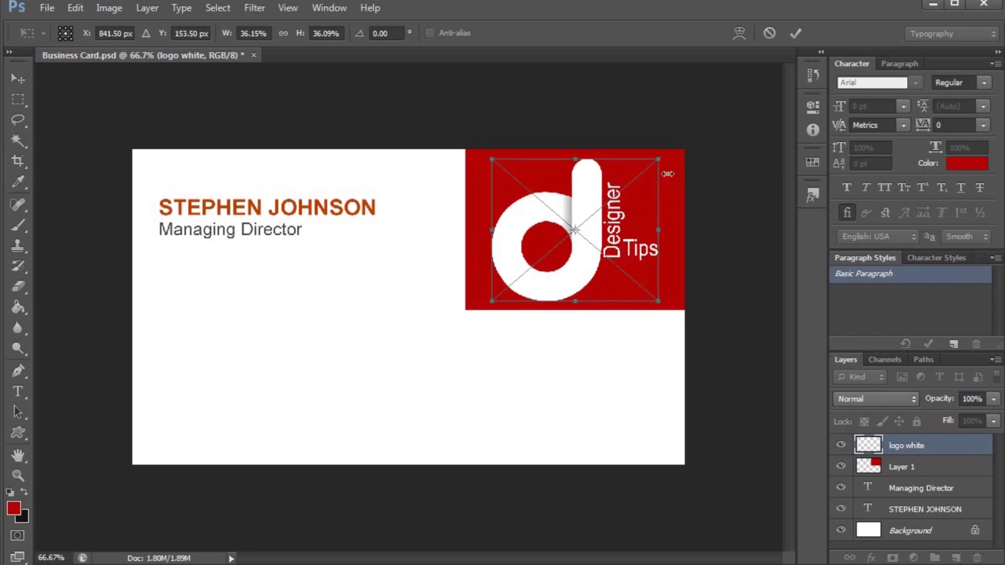
pyautogui.moveTo(658, 160); pyautogui.dragTo(641, 173)
pyautogui.moveTo(618, 246); pyautogui.dragTo(626, 238)
pyautogui.moveTo(650, 165); pyautogui.dragTo(640, 175)
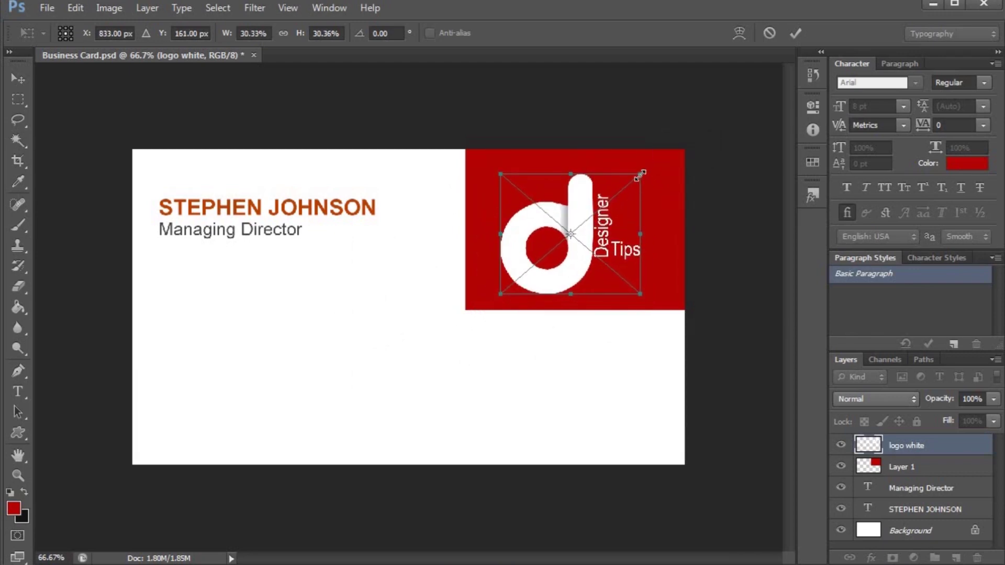
pyautogui.press('Return')
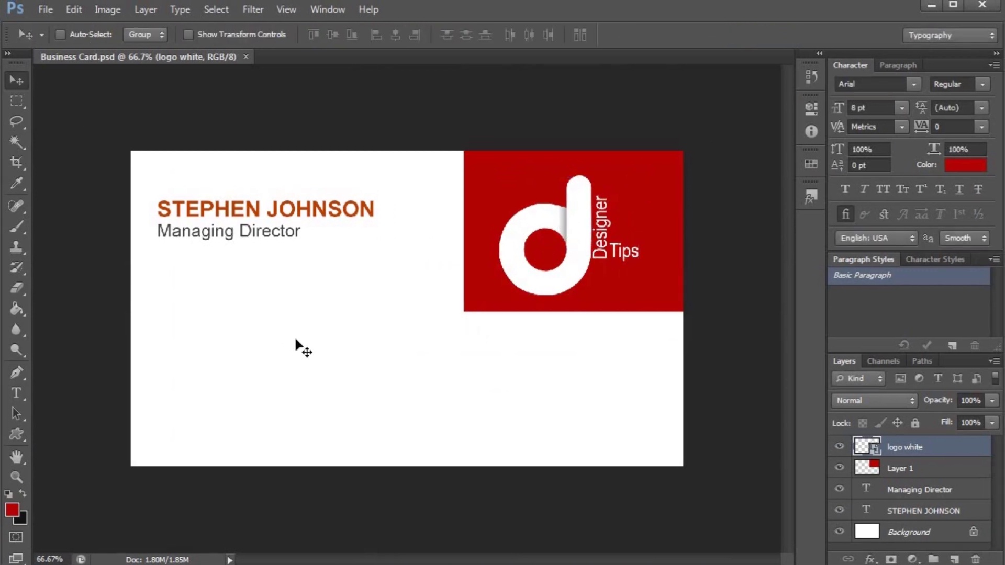
# On a new layer, select the bottom-left quarter and set the foreground to red-orange #e14102.
pyautogui.click(16, 101)
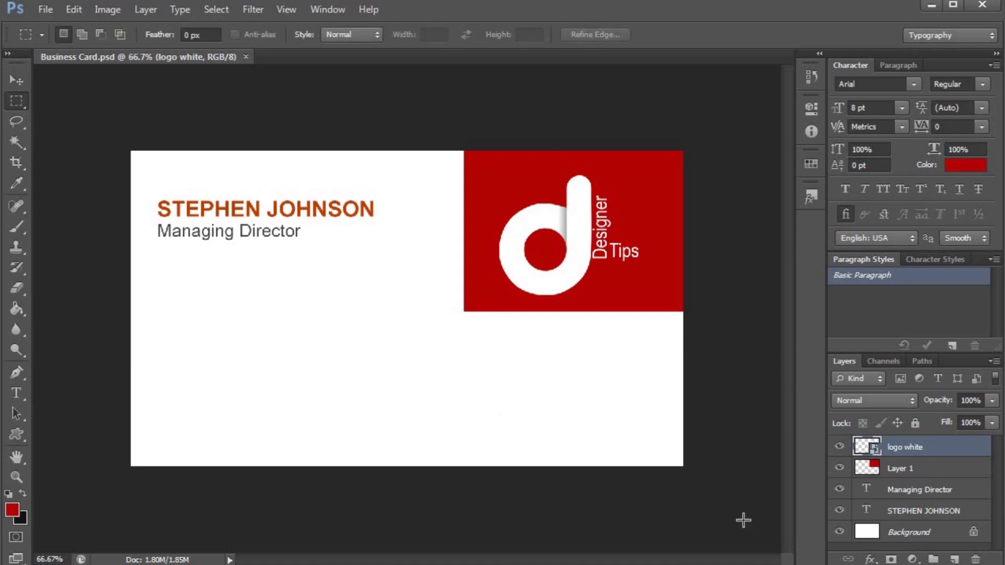
pyautogui.click(953, 559)
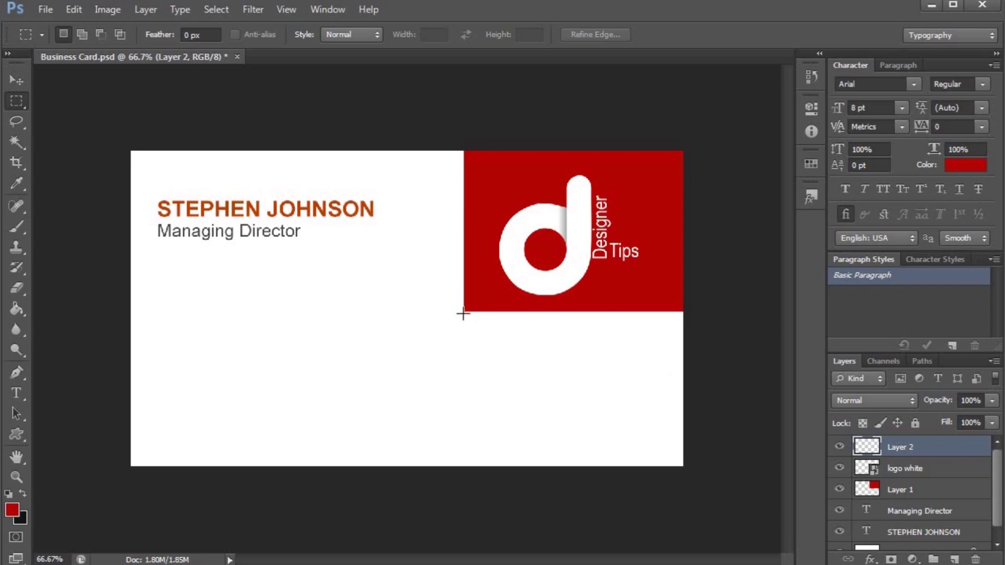
pyautogui.moveTo(463, 314); pyautogui.dragTo(128, 478)
pyautogui.click(11, 514)
pyautogui.click(775, 330)
pyautogui.moveTo(775, 335); pyautogui.dragTo(775, 329)
pyautogui.click(754, 171)
pyautogui.moveTo(755, 171); pyautogui.dragTo(752, 165)
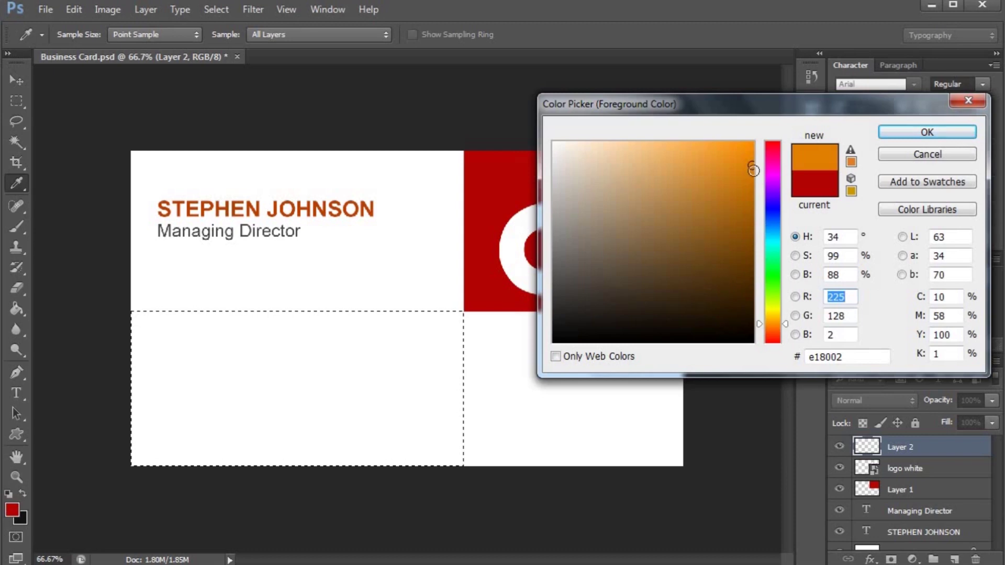
pyautogui.moveTo(775, 325); pyautogui.dragTo(793, 334)
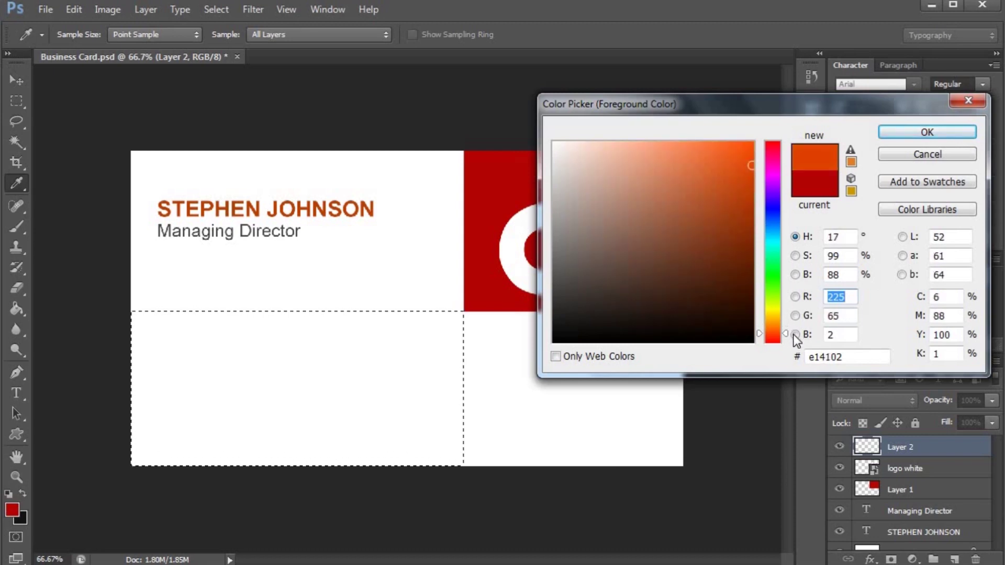
pyautogui.click(909, 134)
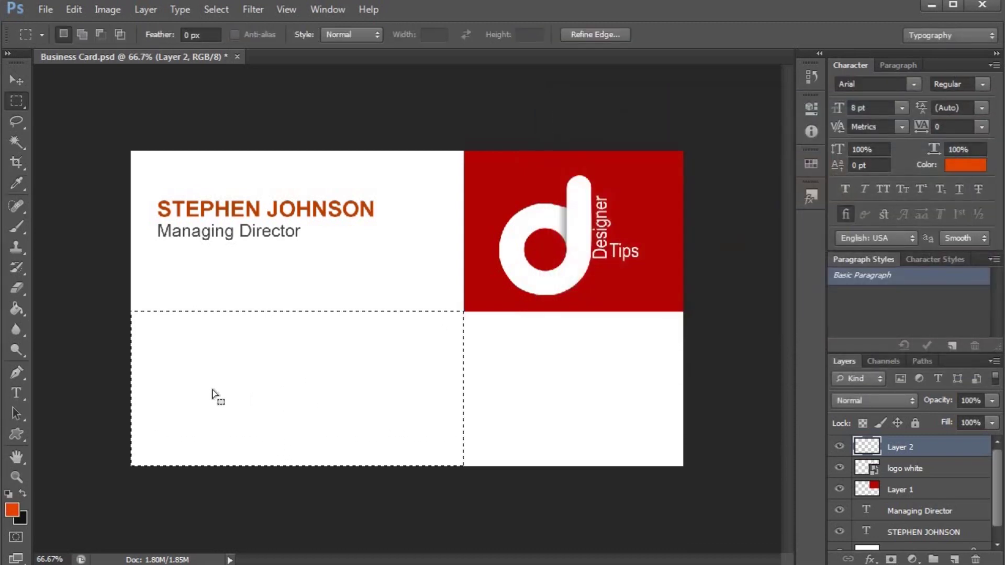
# Paint Bucket fill the bottom-left selection with red-orange and deselect.
pyautogui.click(21, 310)
pyautogui.click(210, 373)
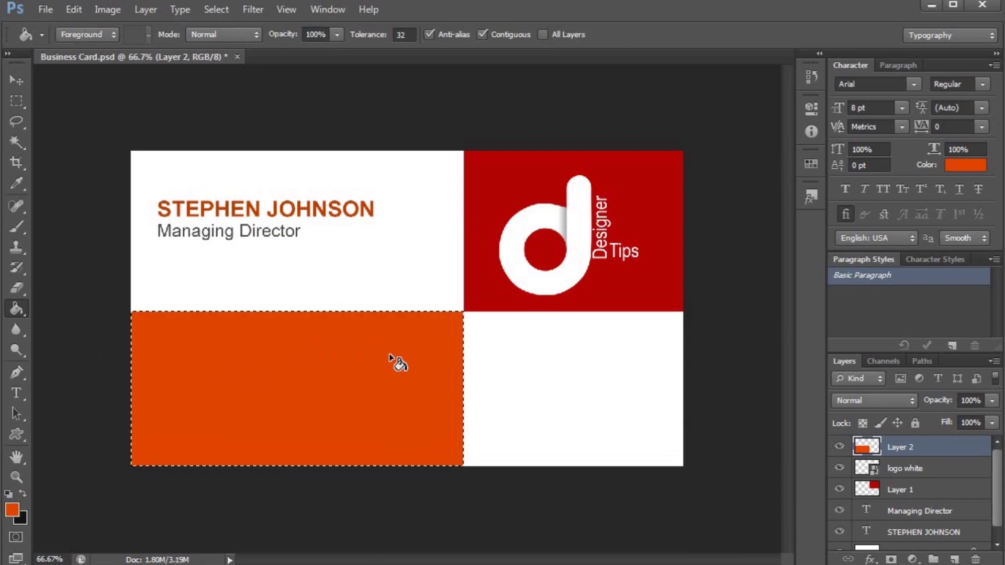
pyautogui.hotkey('ctrl', 'd')
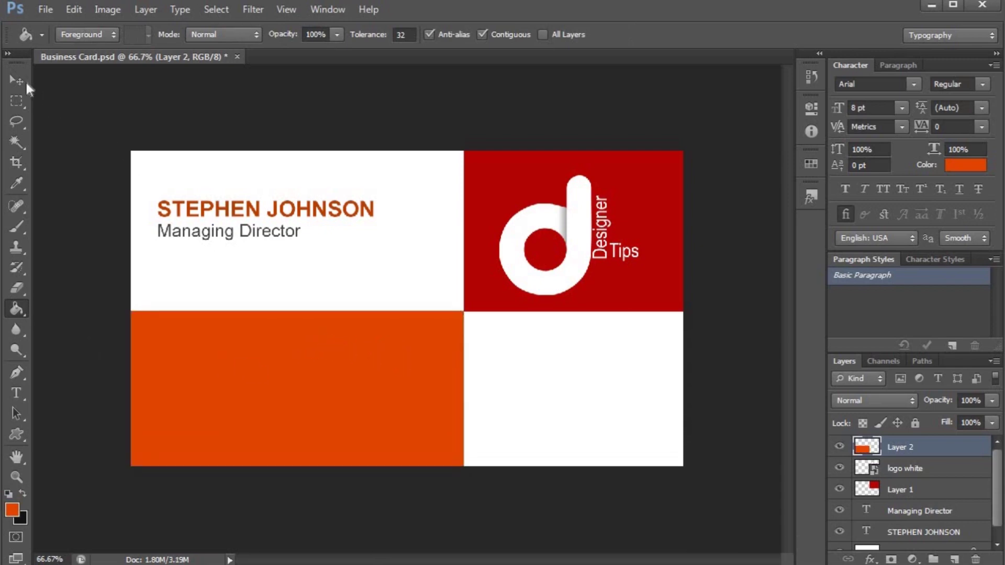
# Start a text box inside the orange block with white text colour.
pyautogui.click(17, 80)
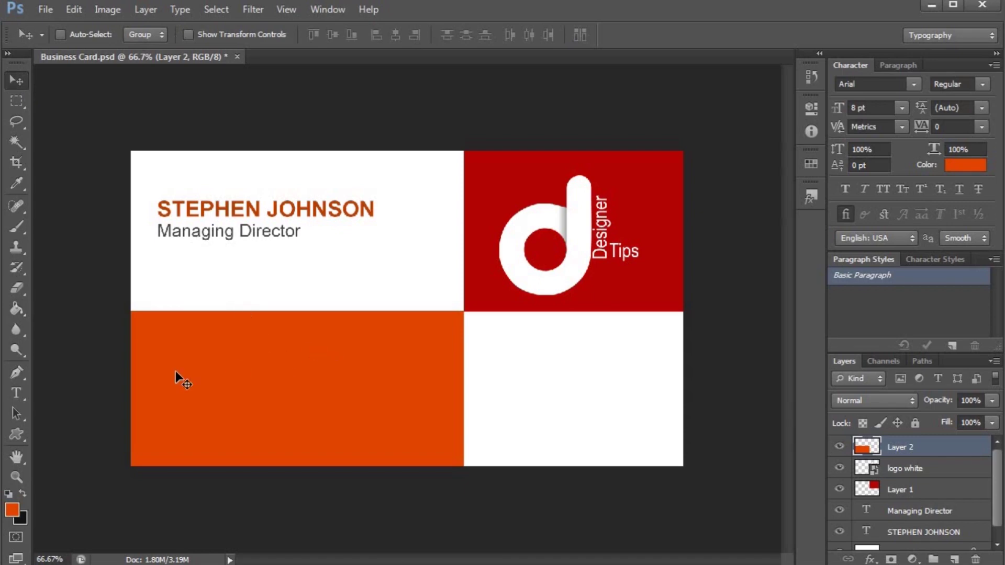
pyautogui.click(22, 394)
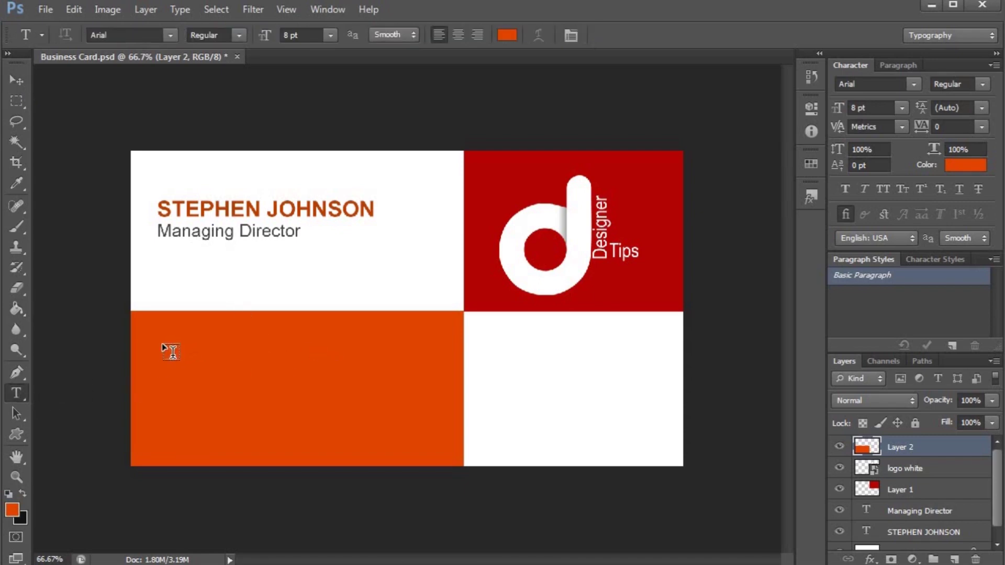
pyautogui.click(273, 360)
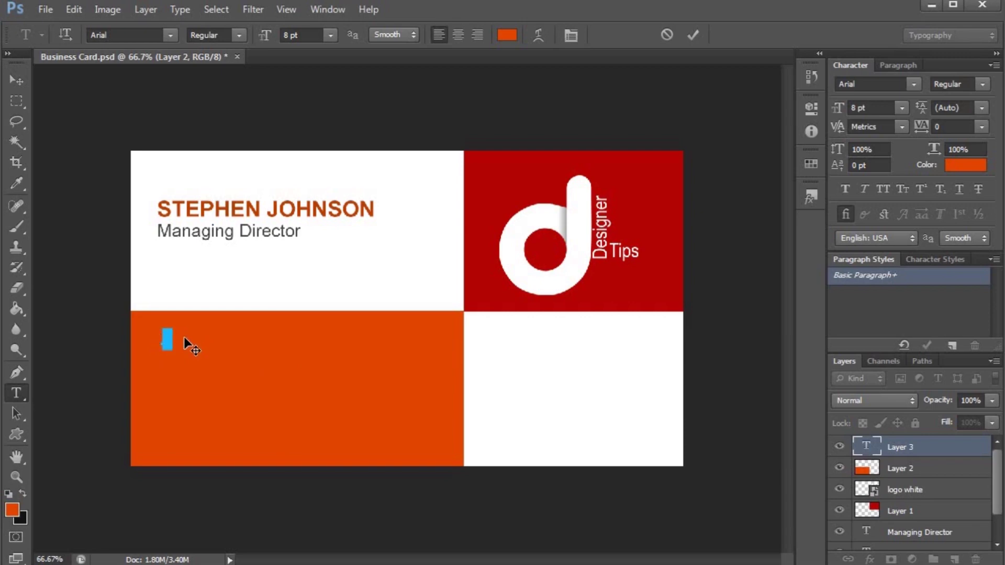
pyautogui.click(506, 35)
pyautogui.moveTo(567, 155); pyautogui.dragTo(534, 123)
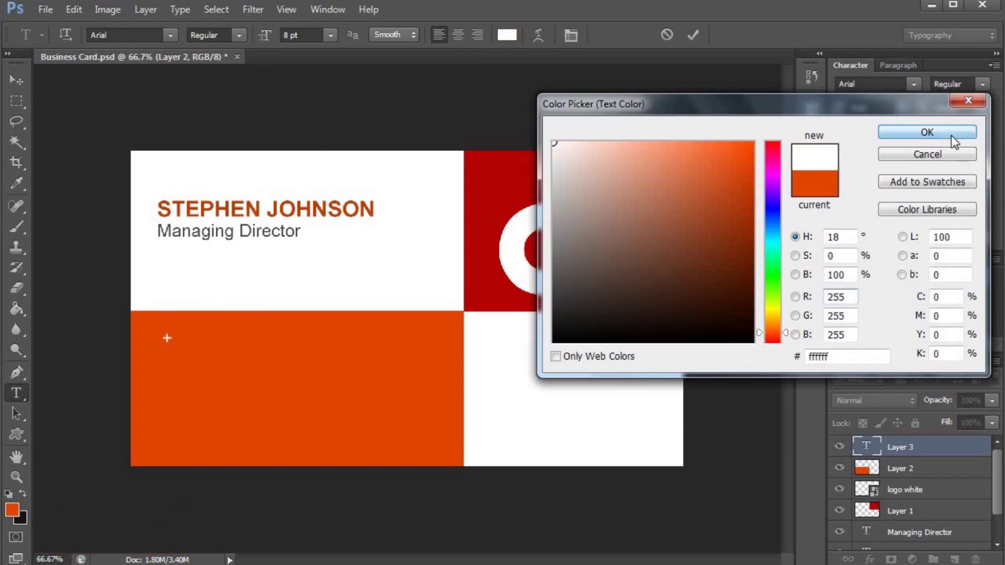
pyautogui.click(927, 132)
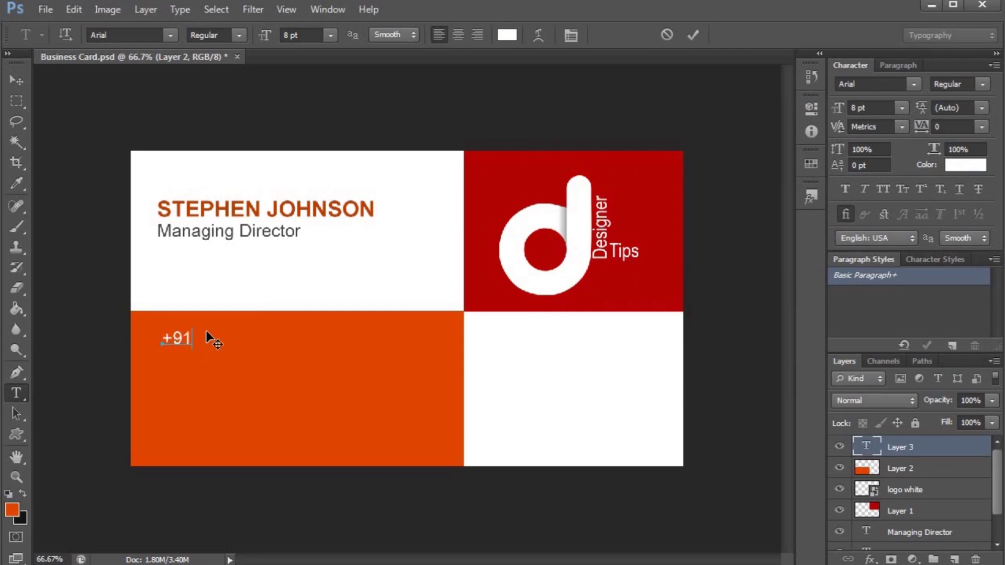
pyautogui.write('457263')
pyautogui.moveTo(227, 356); pyautogui.dragTo(238, 350)
pyautogui.press('Return')
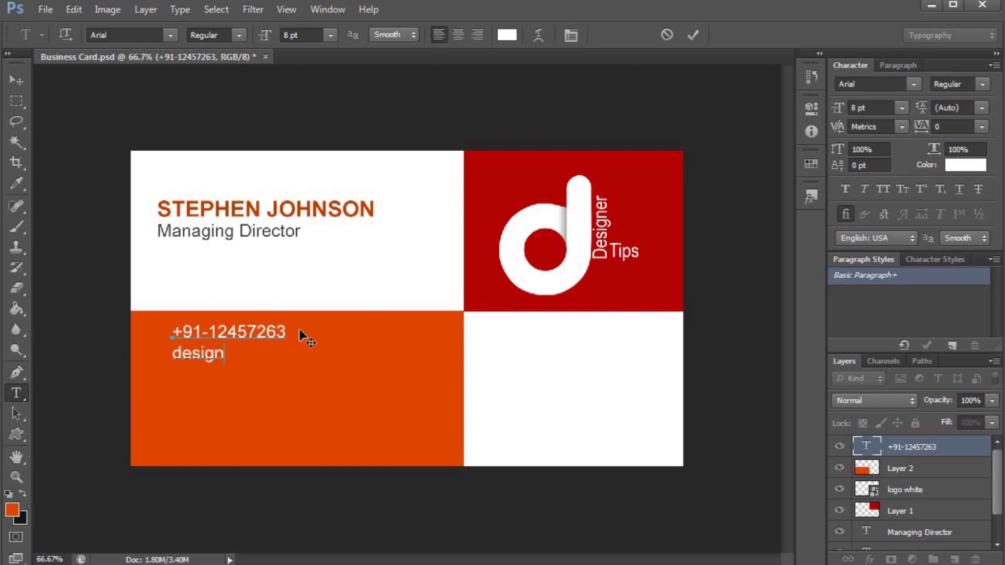
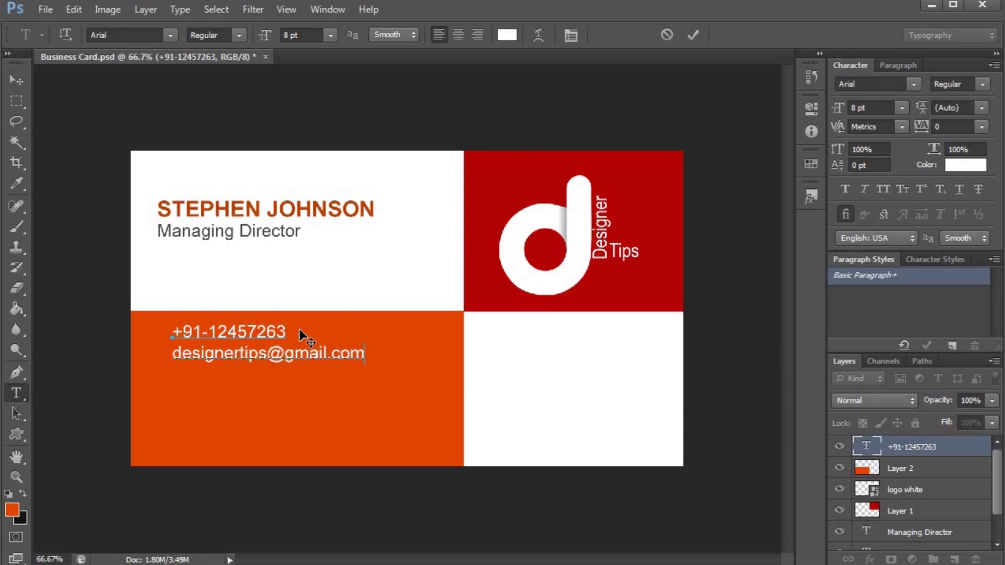
pyautogui.press('Return')
pyautogui.write('www.website.c')
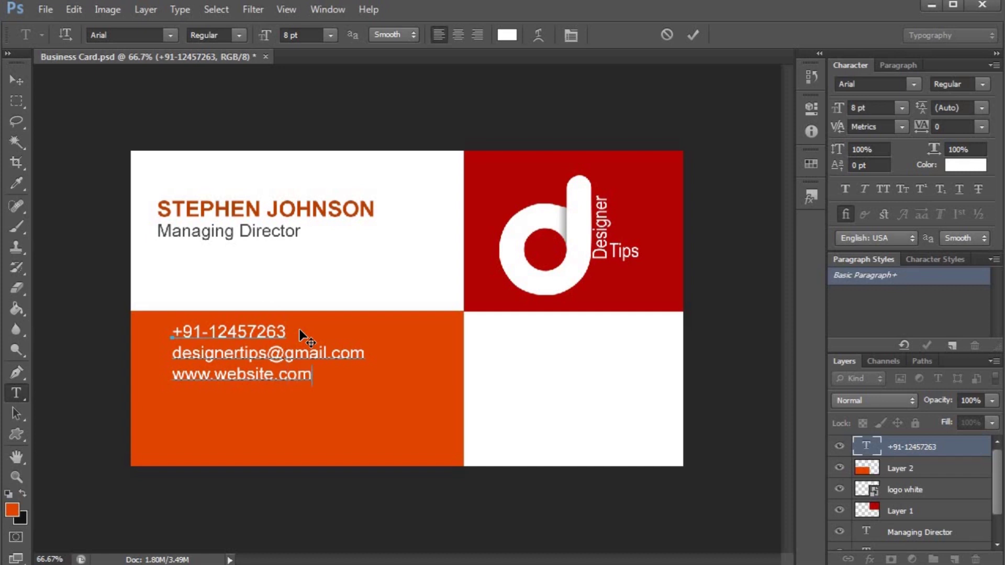
# Commit the contact text and drag the block lower on the orange panel.
pyautogui.press('v')
pyautogui.moveTo(282, 363); pyautogui.dragTo(280, 393)
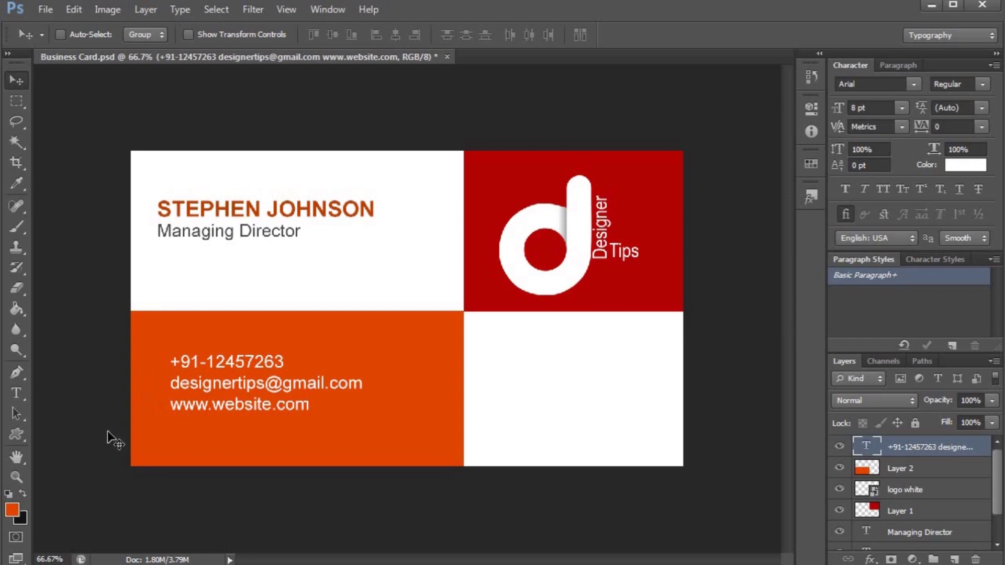
pyautogui.click(23, 438)
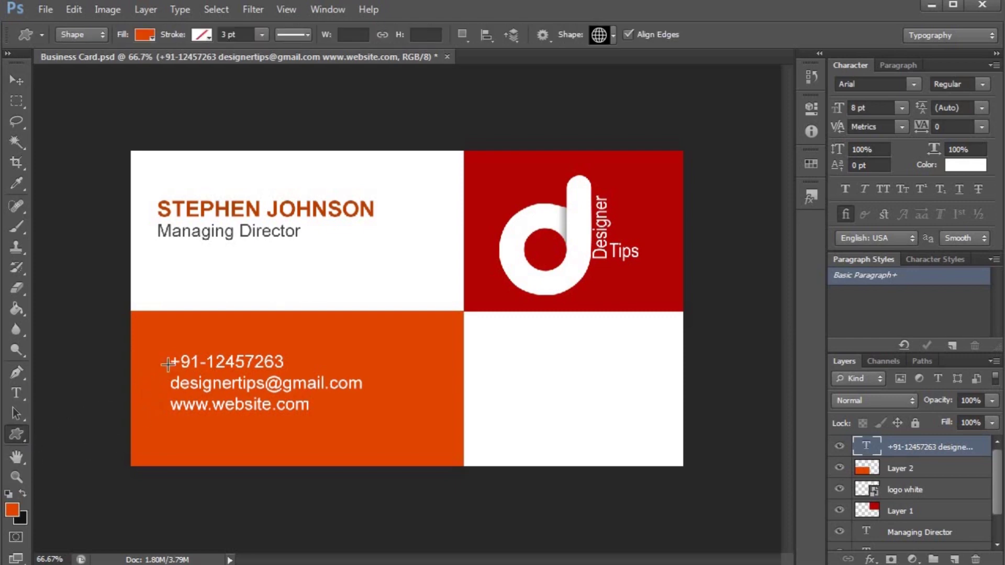
# Choose the phone custom shape on a new layer, with white as the foreground colour.
pyautogui.click(614, 34)
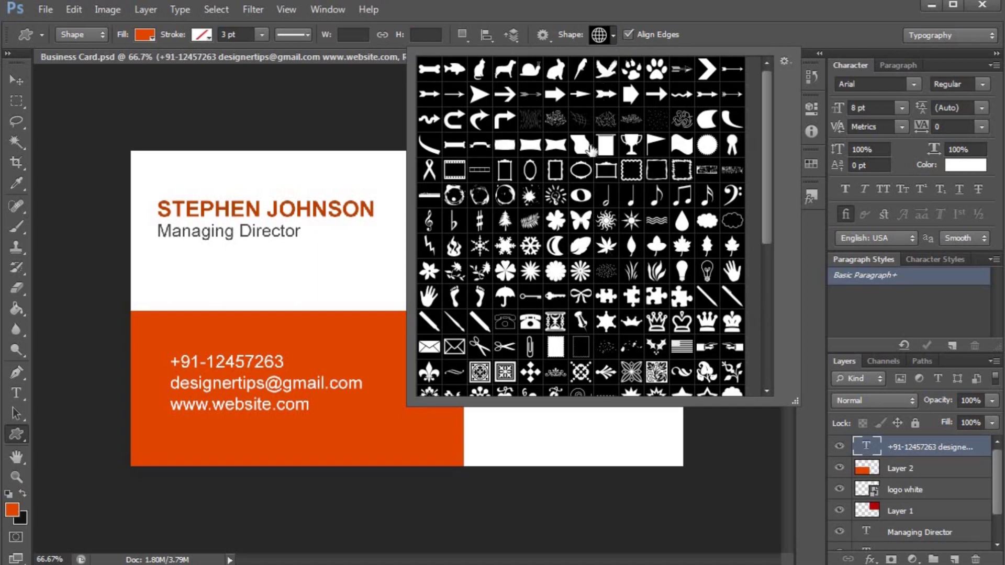
pyautogui.moveTo(762, 228); pyautogui.dragTo(760, 328)
pyautogui.click(659, 288)
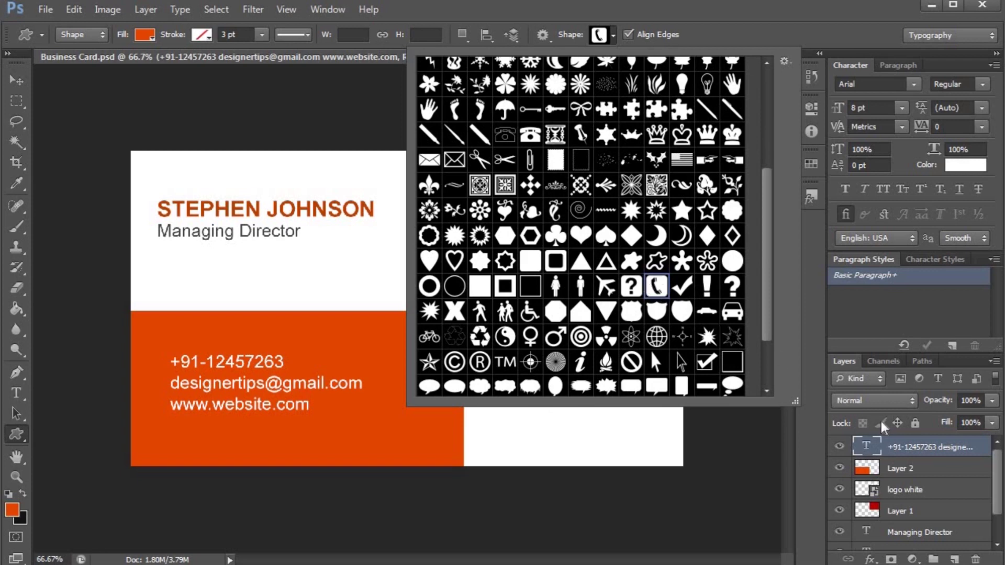
pyautogui.click(955, 559)
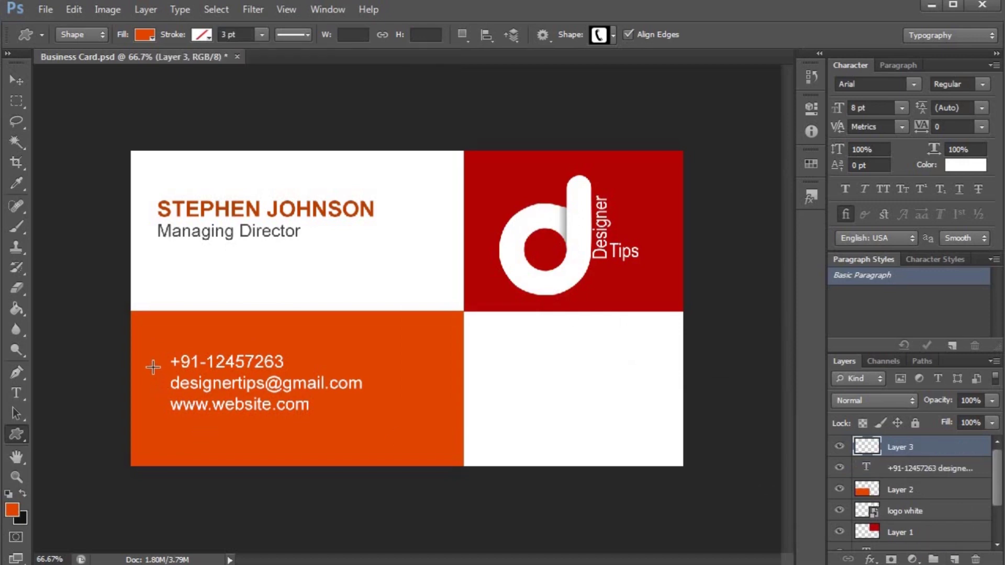
pyautogui.click(13, 510)
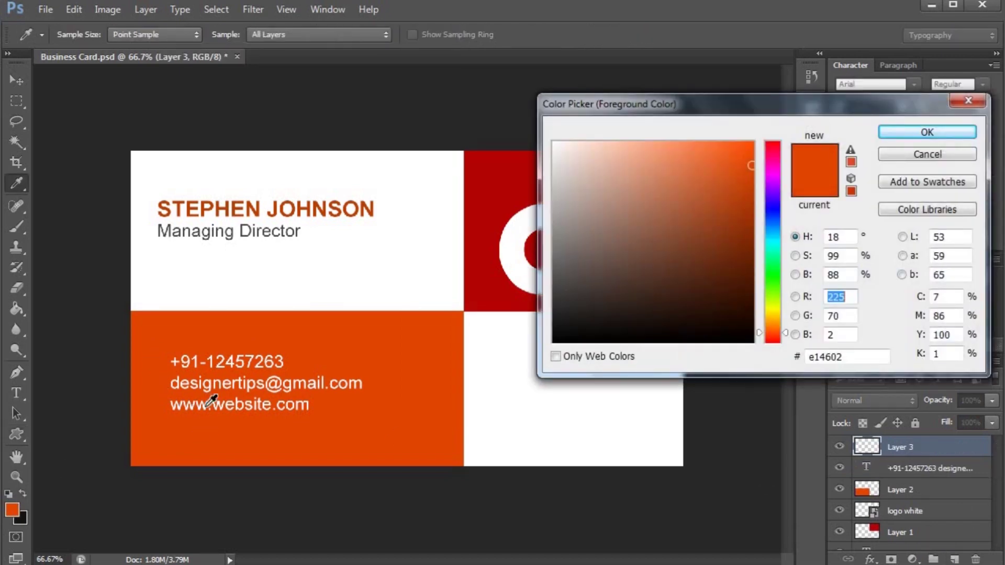
pyautogui.click(546, 141)
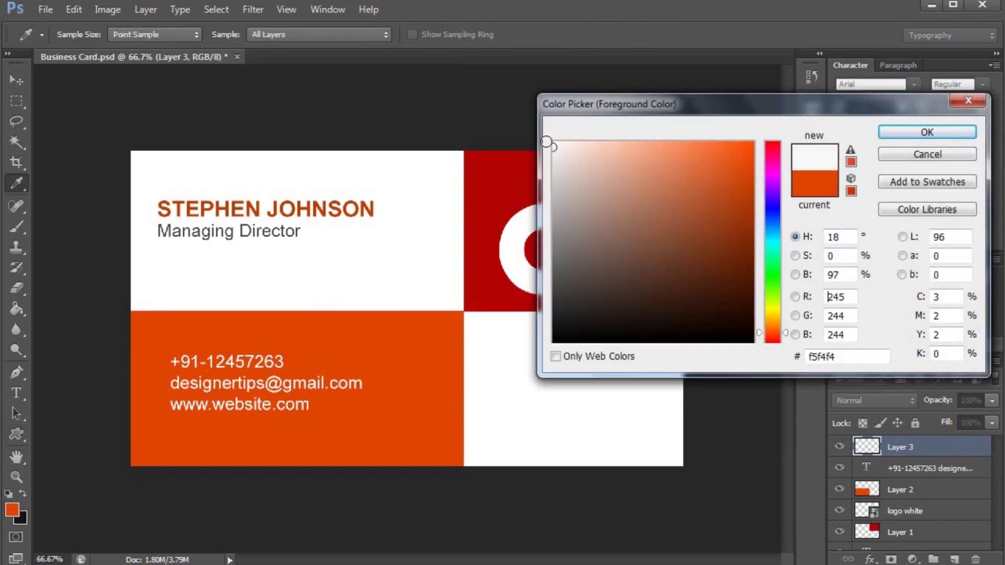
pyautogui.click(929, 131)
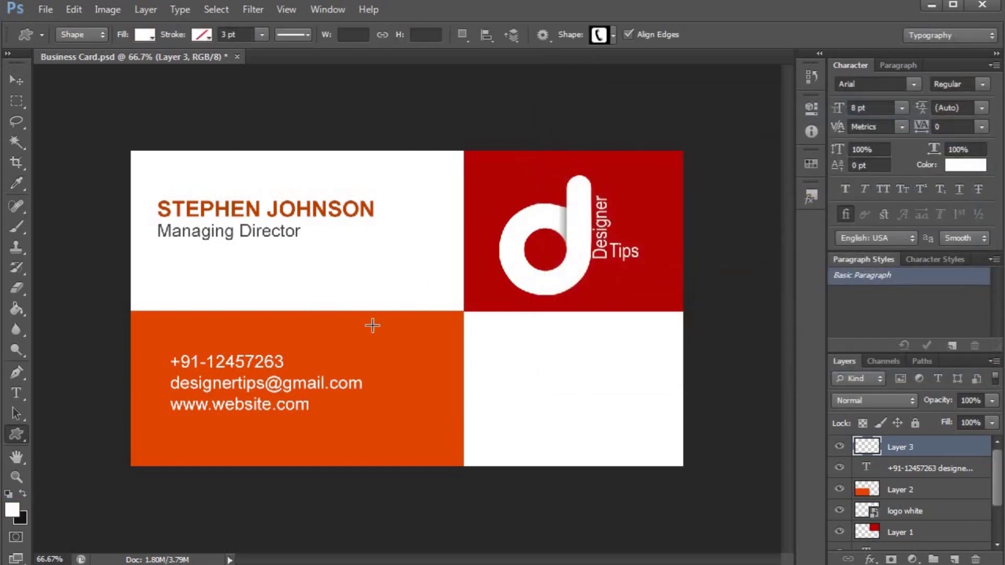
# Draw the phone icon left of the phone number and convert it to a smart object.
pyautogui.moveTo(142, 356); pyautogui.dragTo(164, 377)
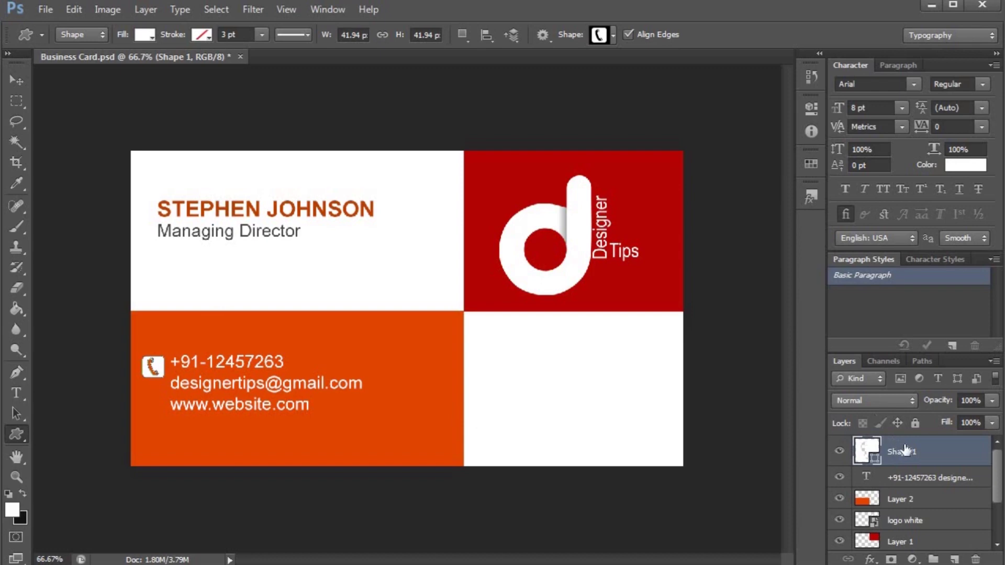
pyautogui.rightClick(926, 448)
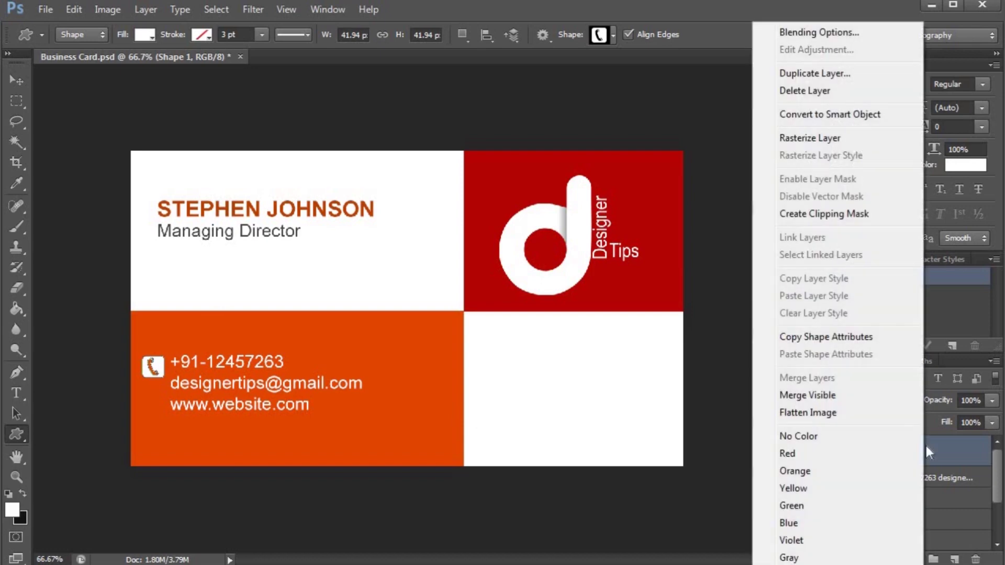
pyautogui.click(821, 117)
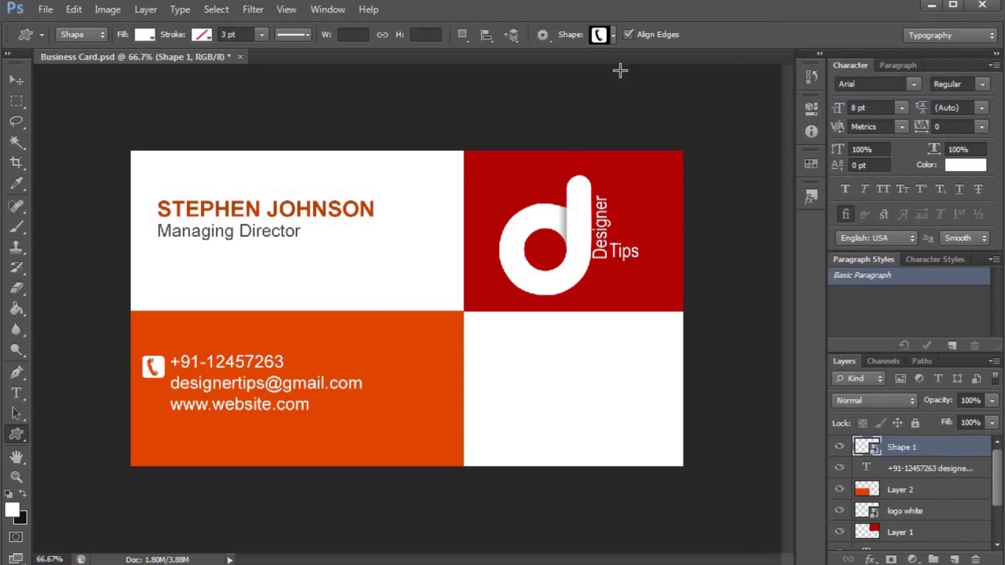
# Draw a white envelope icon beside the e-mail line and convert it to a smart object.
pyautogui.click(612, 35)
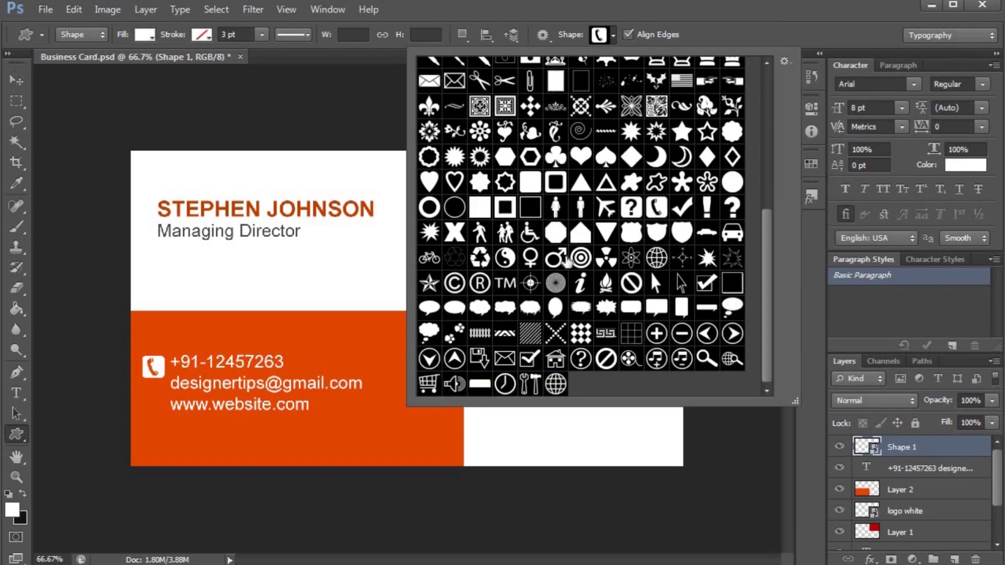
pyautogui.click(434, 83)
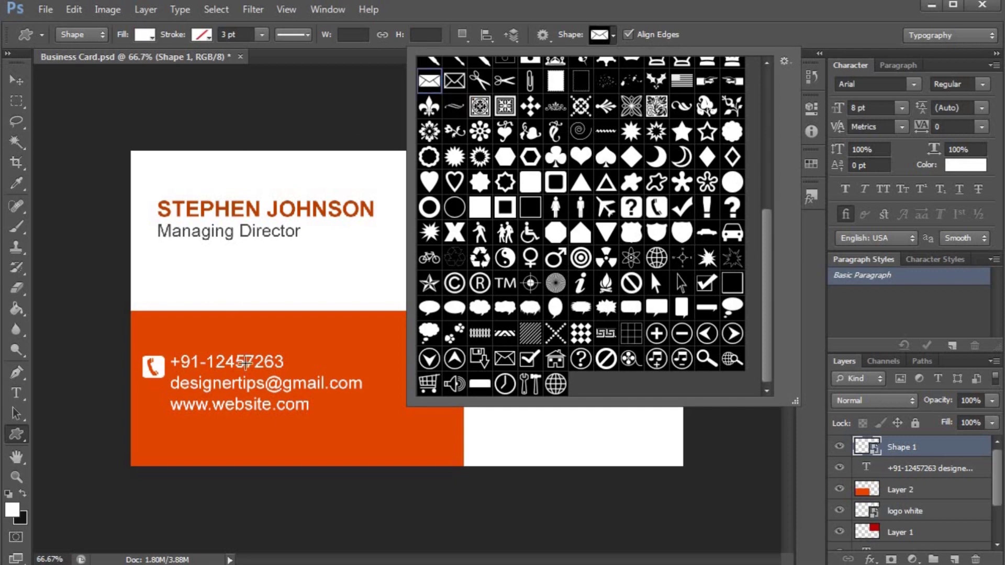
pyautogui.click(953, 559)
pyautogui.moveTo(144, 387); pyautogui.dragTo(166, 401)
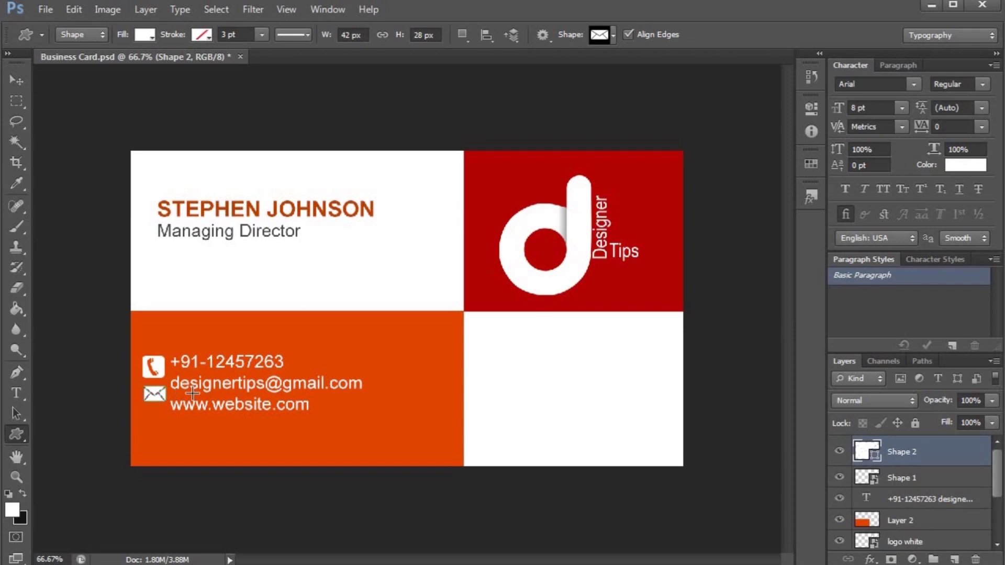
pyautogui.rightClick(946, 453)
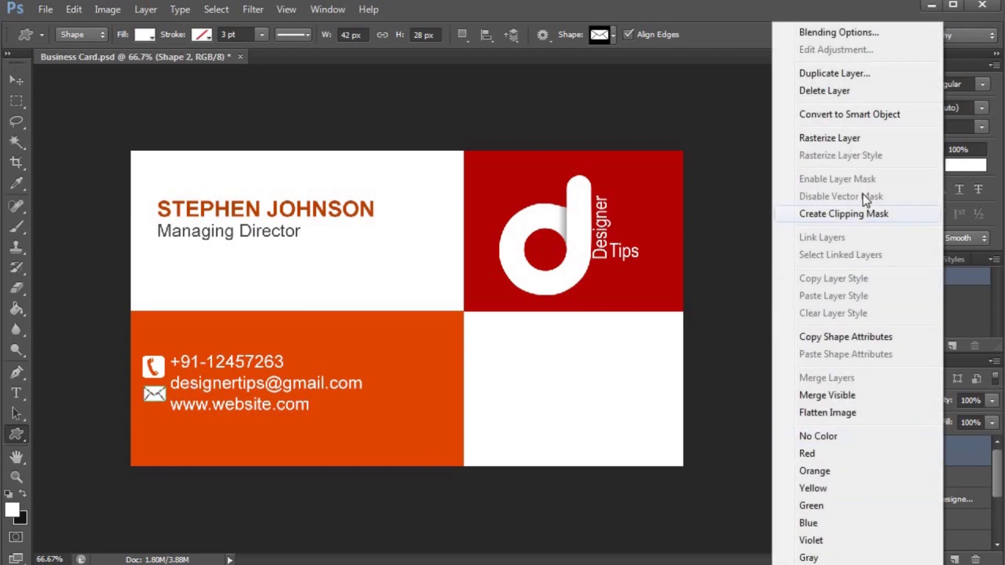
pyautogui.click(859, 115)
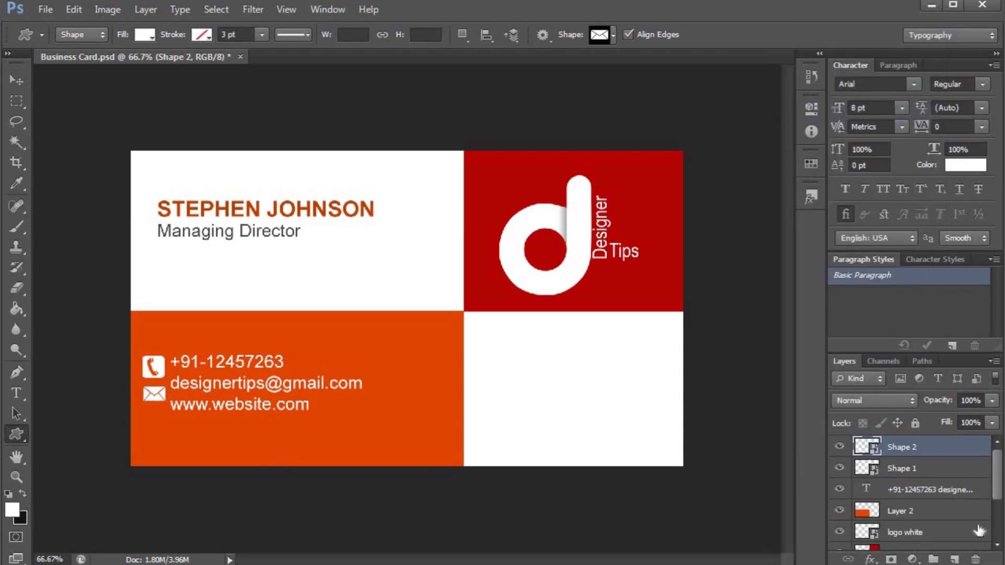
# Draw a globe icon on a new layer beside the website line and convert it to a smart object.
pyautogui.click(955, 557)
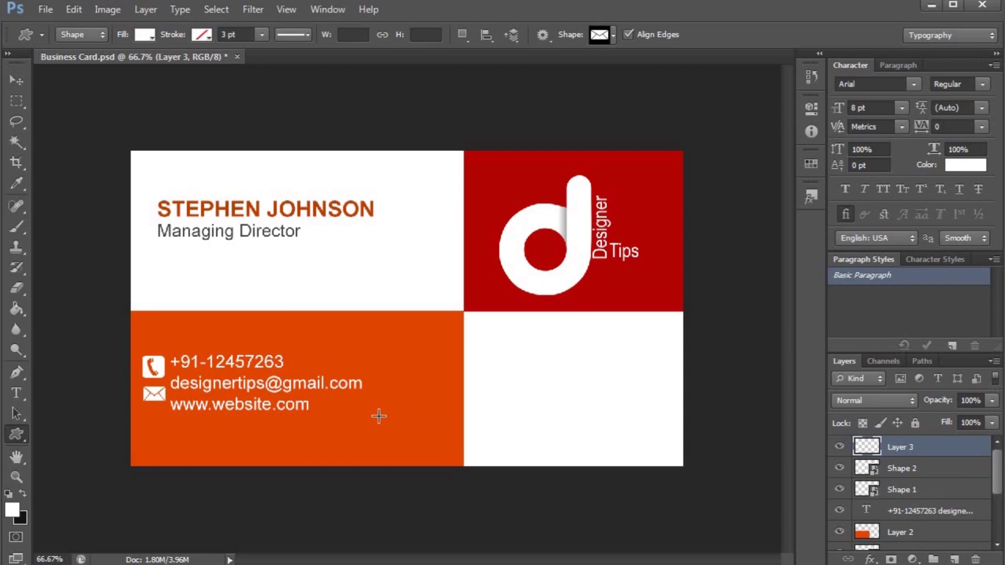
pyautogui.click(613, 36)
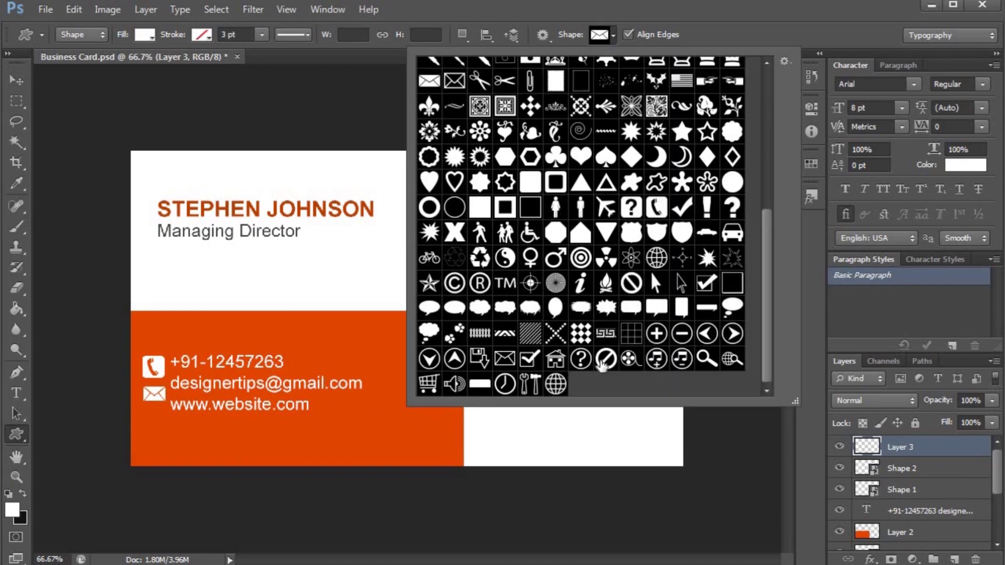
pyautogui.click(555, 384)
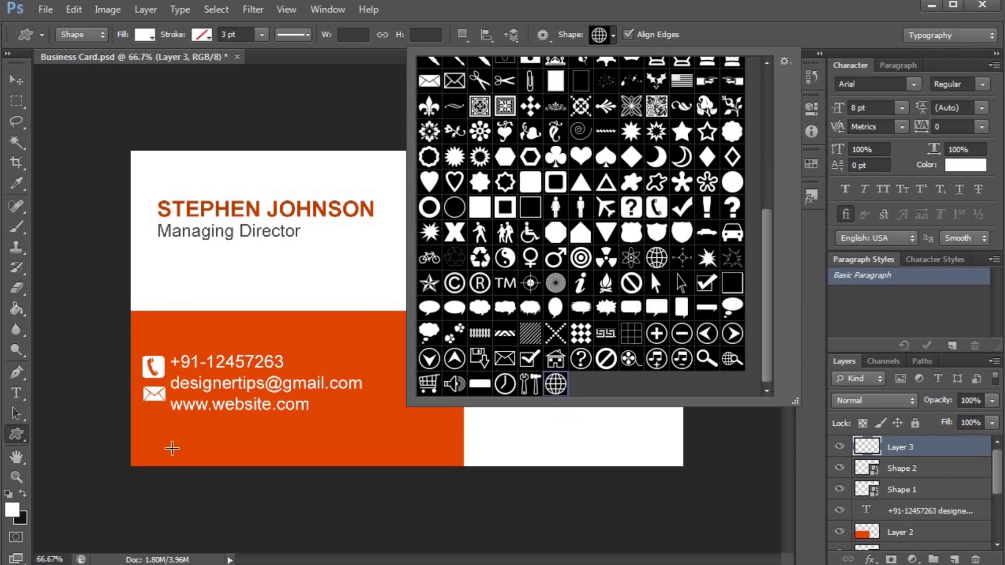
pyautogui.moveTo(148, 412); pyautogui.dragTo(169, 433)
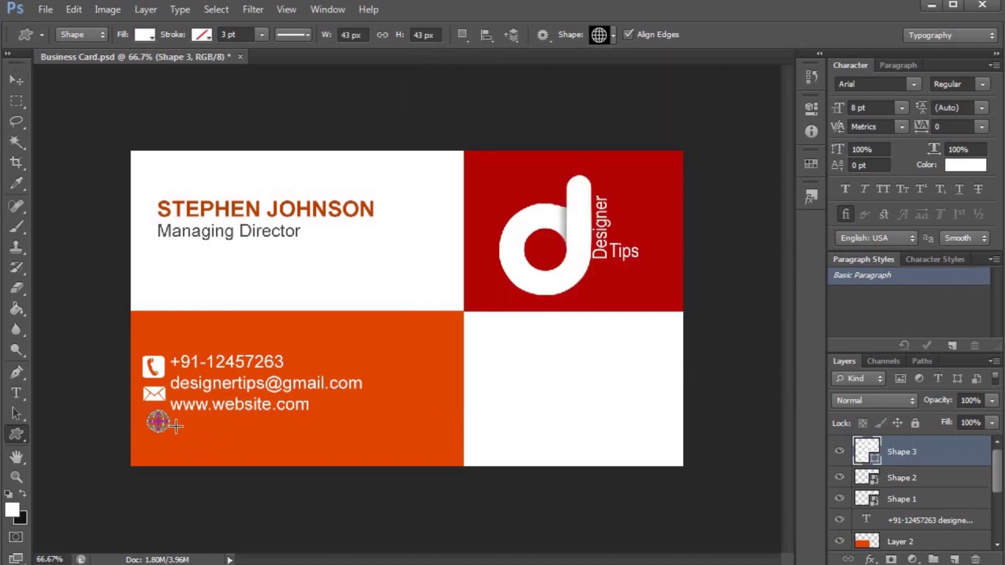
pyautogui.rightClick(938, 454)
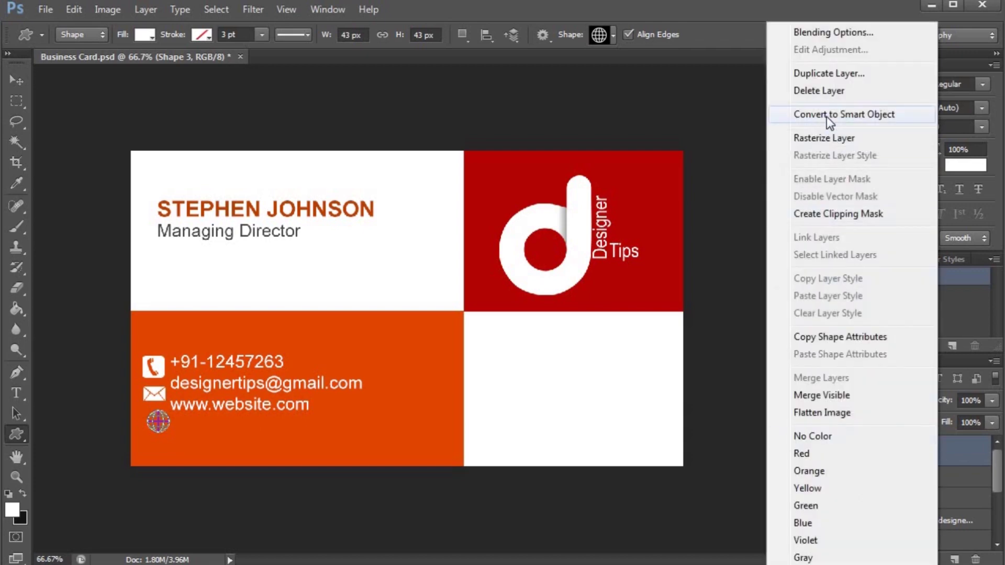
pyautogui.click(827, 114)
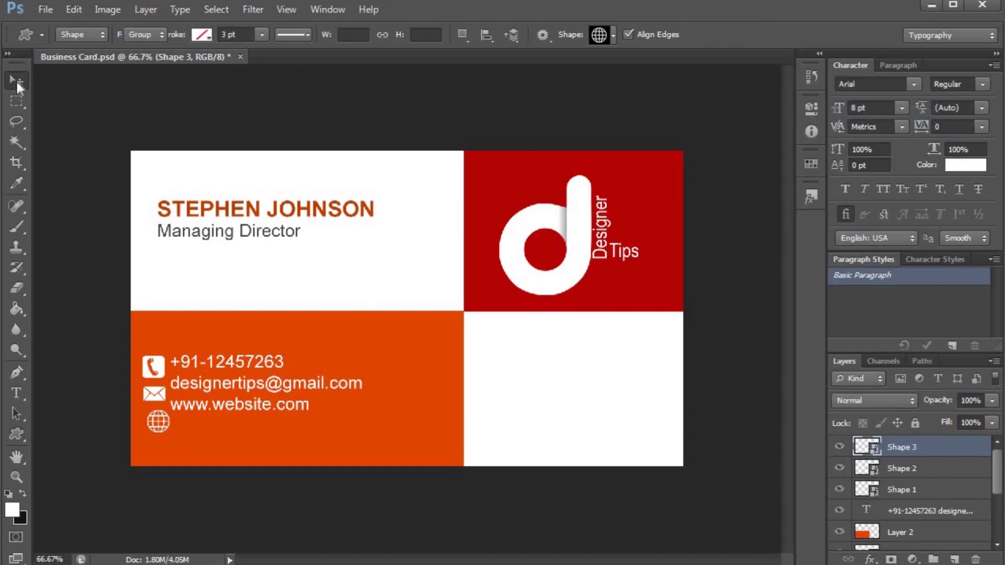
pyautogui.click(16, 80)
pyautogui.scroll(1, 317, 336)
pyautogui.moveTo(385, 315); pyautogui.dragTo(466, 288)
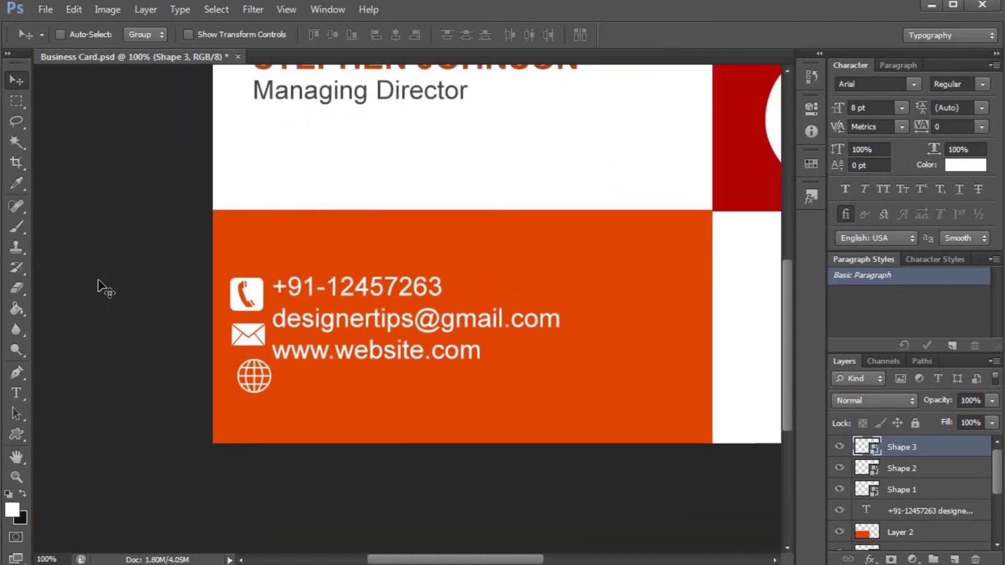
# Set all three contact lines to 7 pt font size with 12 pt leading.
pyautogui.click(17, 393)
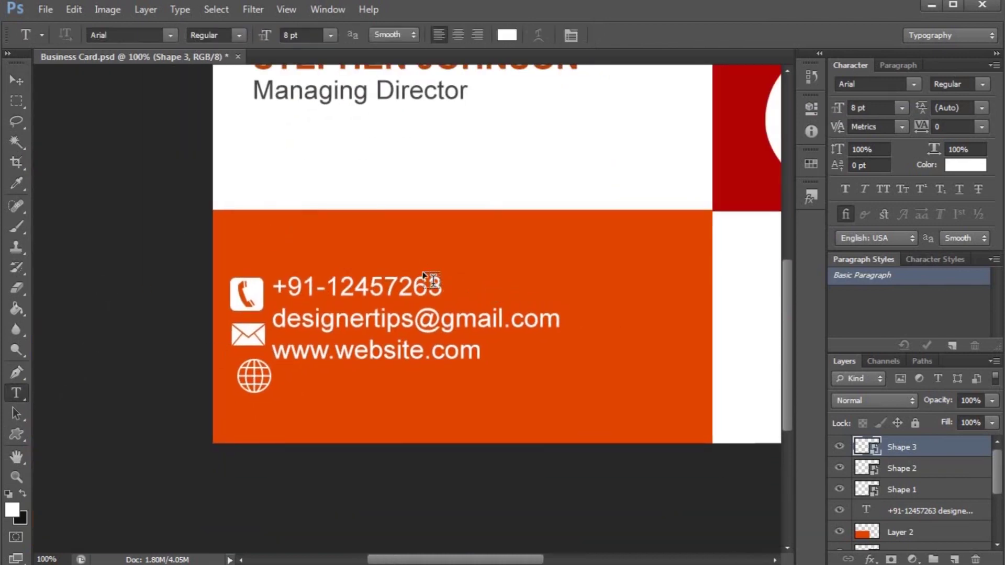
pyautogui.click(419, 321)
pyautogui.hotkey('ctrl', 'a')
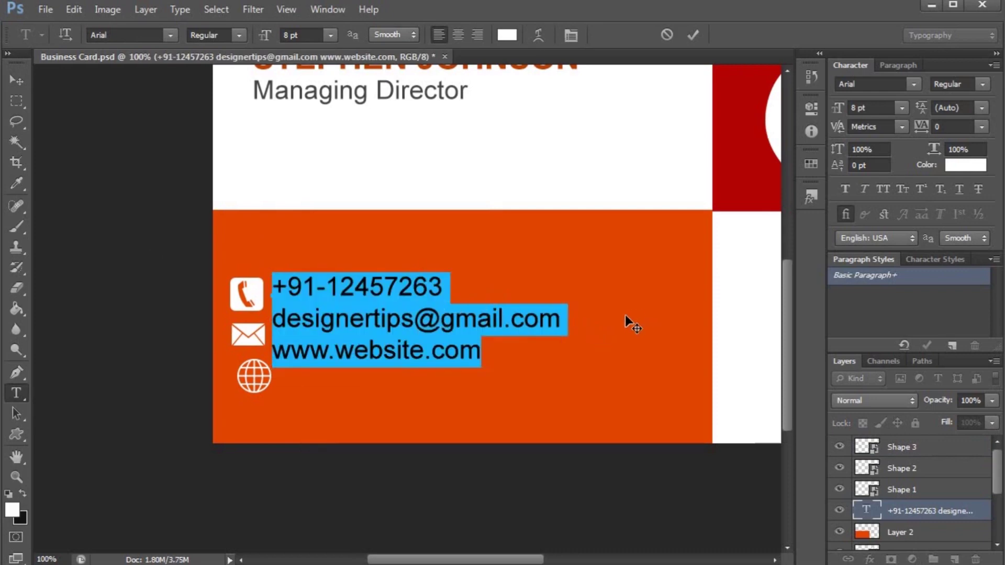
pyautogui.click(982, 108)
pyautogui.click(953, 203)
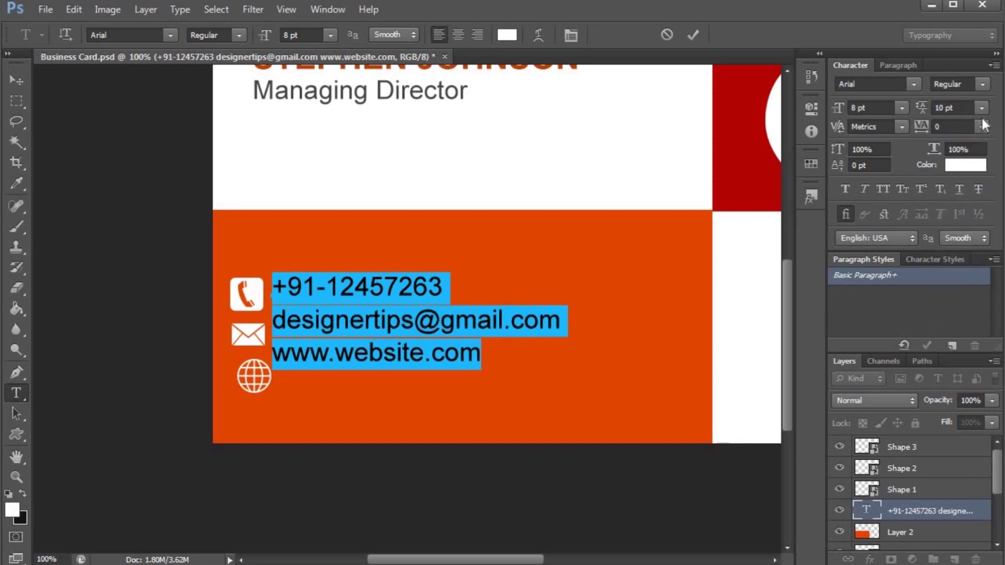
pyautogui.click(967, 107)
pyautogui.write('12')
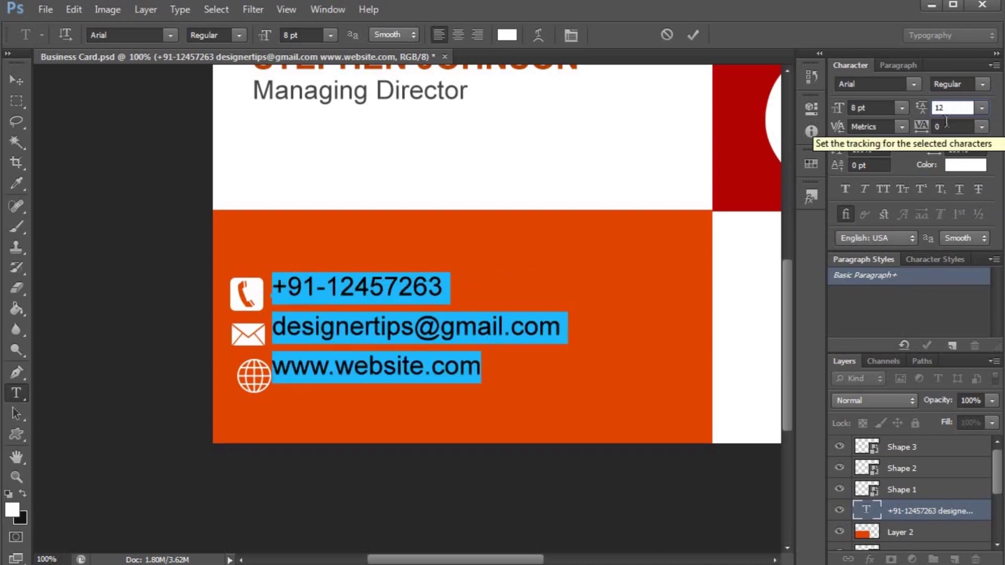
pyautogui.press('Return')
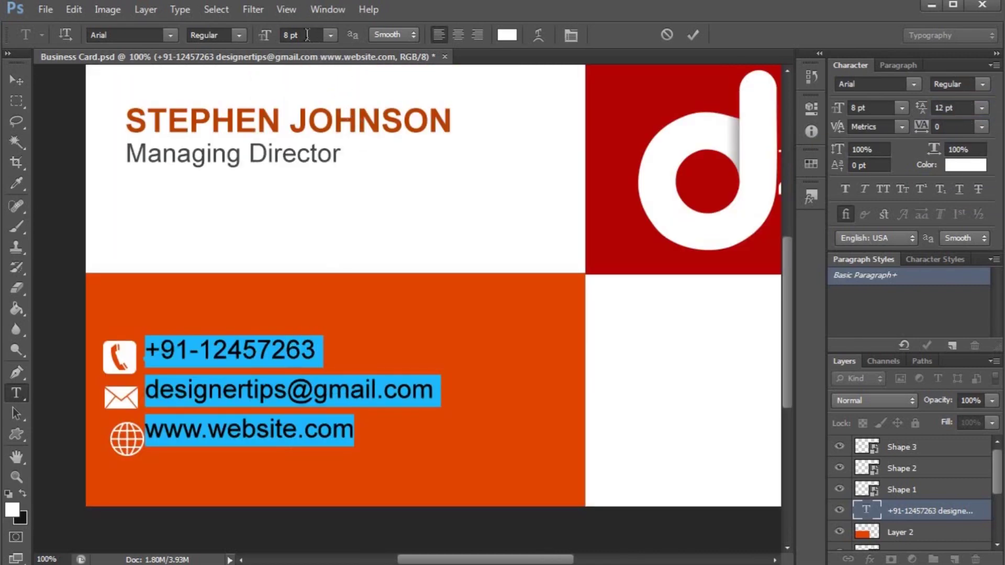
pyautogui.click(308, 35)
pyautogui.write('7')
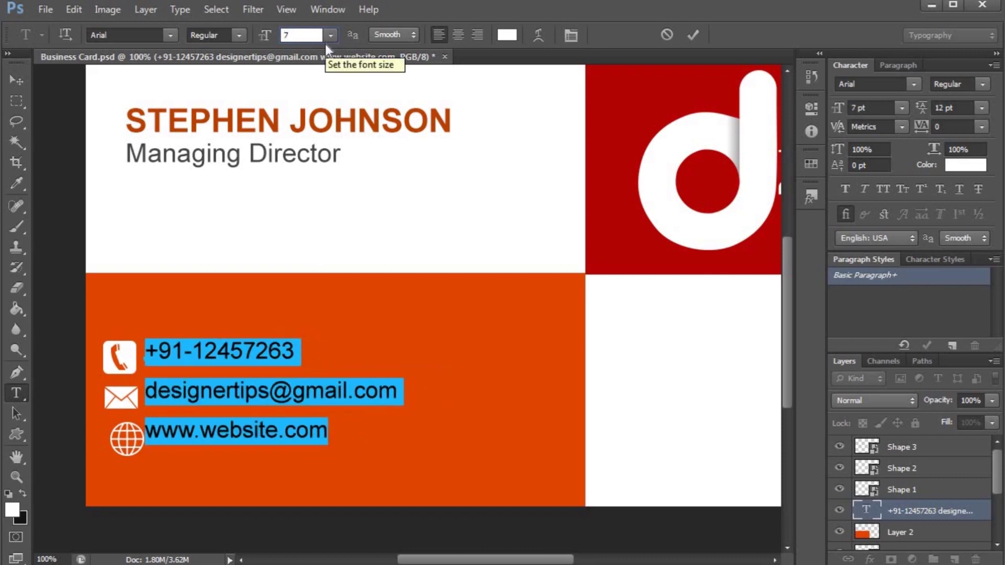
pyautogui.click(16, 80)
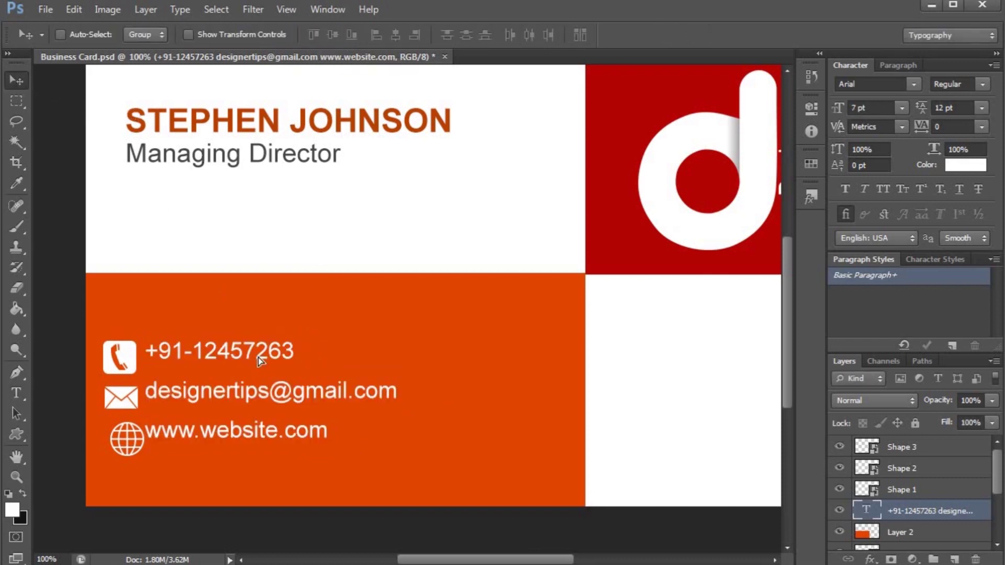
# Shift the contact text right and move the phone icon up beside the phone number.
pyautogui.moveTo(258, 357); pyautogui.dragTo(263, 359)
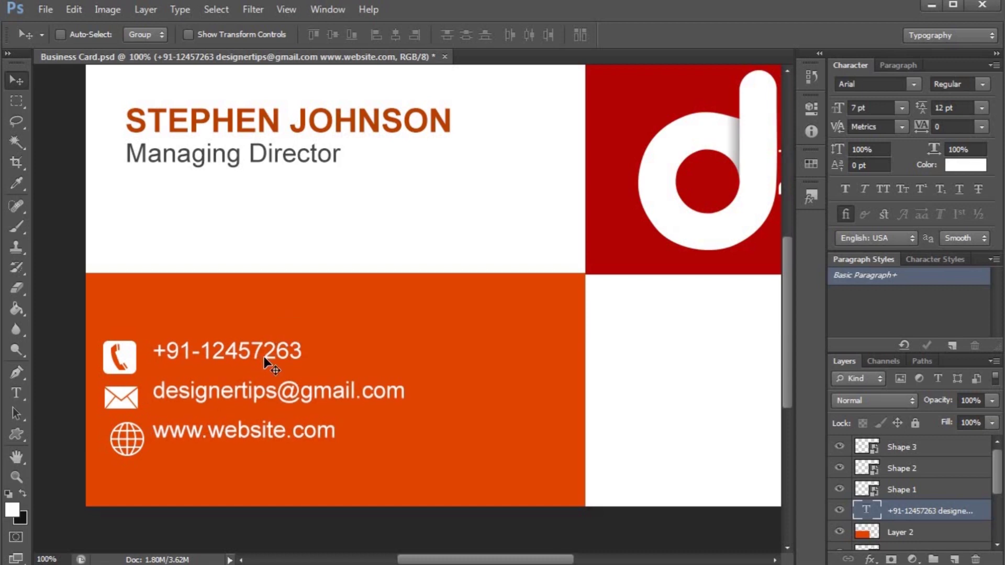
pyautogui.moveTo(246, 349); pyautogui.dragTo(256, 350)
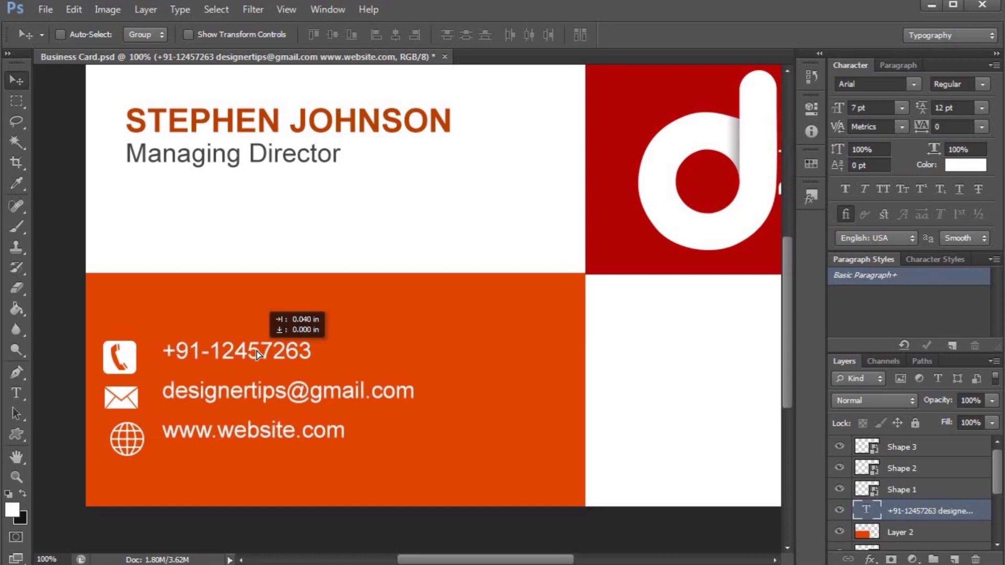
pyautogui.rightClick(126, 363)
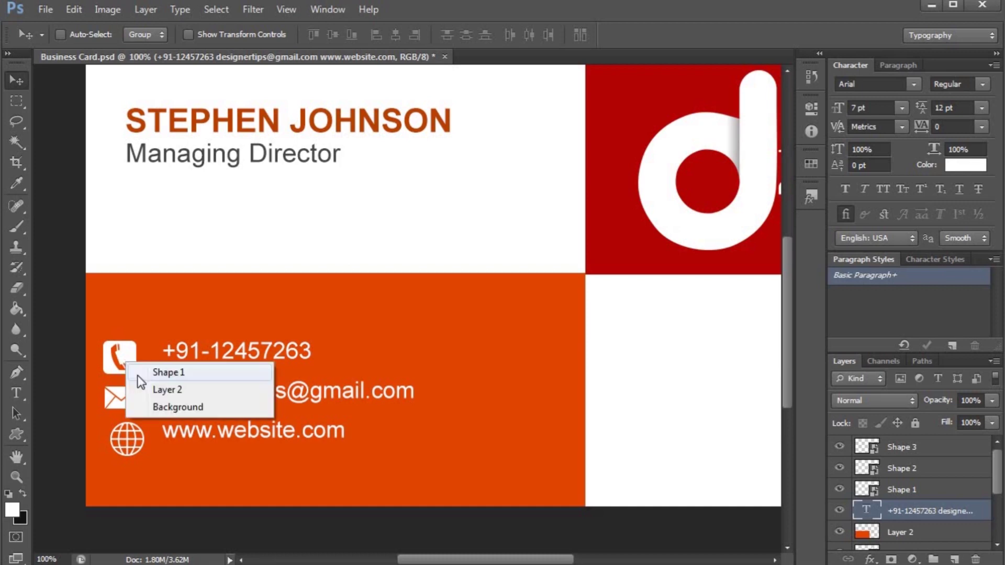
pyautogui.click(137, 376)
pyautogui.moveTo(134, 365); pyautogui.dragTo(155, 357)
pyautogui.scroll(1, 166, 311)
pyautogui.press('Right')
pyautogui.press('Right')
pyautogui.press('Right')
pyautogui.press('Right')
pyautogui.press('Right')
pyautogui.press('Right')
pyautogui.press('Right')
pyautogui.press('Right')
# Scale the phone icon down to about 88%.
pyautogui.rightClick(124, 432)
pyautogui.click(139, 438)
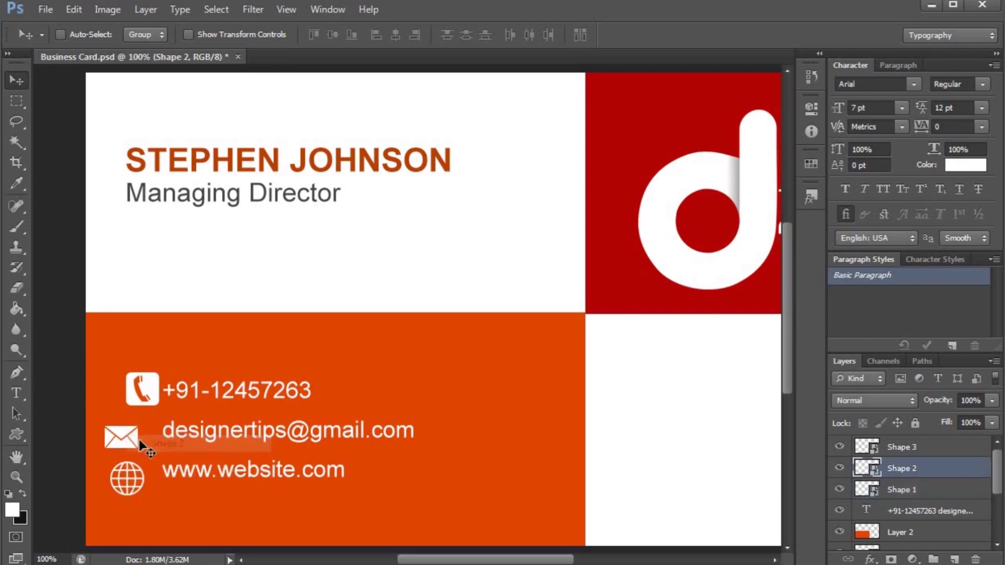
pyautogui.rightClick(156, 394)
pyautogui.click(162, 400)
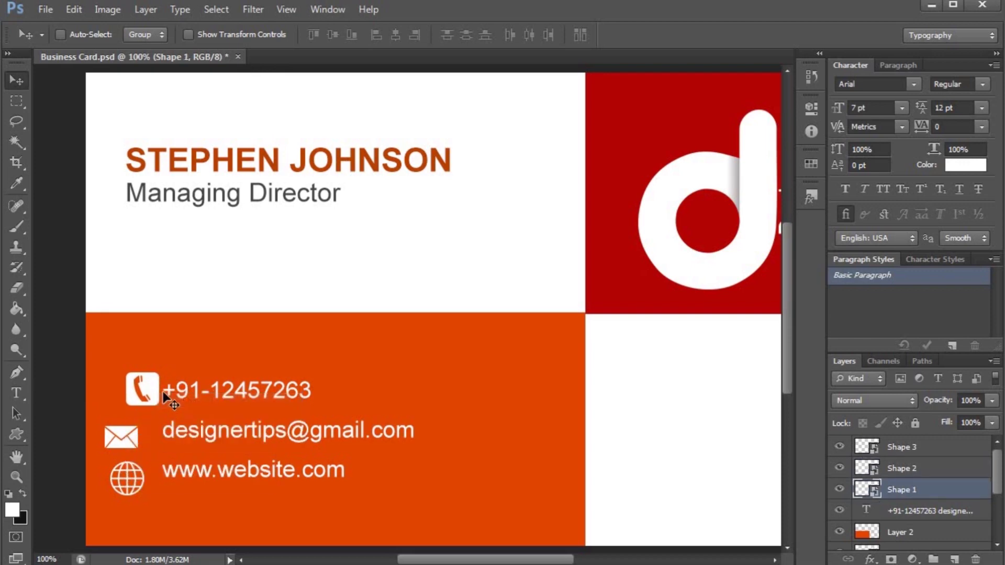
pyautogui.hotkey('ctrl', 't')
pyautogui.moveTo(162, 371); pyautogui.dragTo(160, 372)
pyautogui.press('Return')
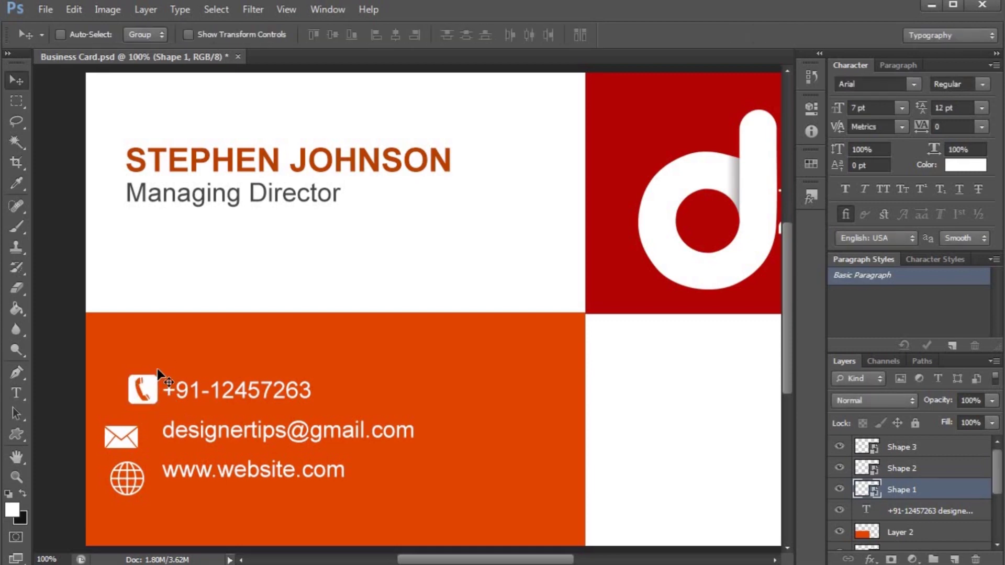
# Move the mail icon beside the e-mail line and shrink it to about 88% width.
pyautogui.rightClick(134, 434)
pyautogui.click(157, 441)
pyautogui.moveTo(134, 441); pyautogui.dragTo(159, 434)
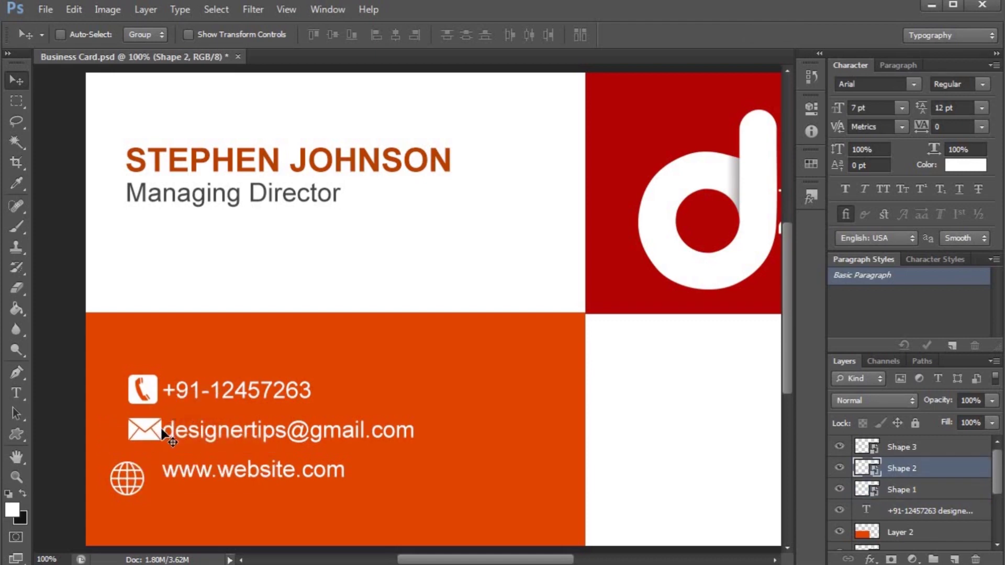
pyautogui.hotkey('ctrl', 't')
pyautogui.moveTo(169, 420); pyautogui.dragTo(168, 421)
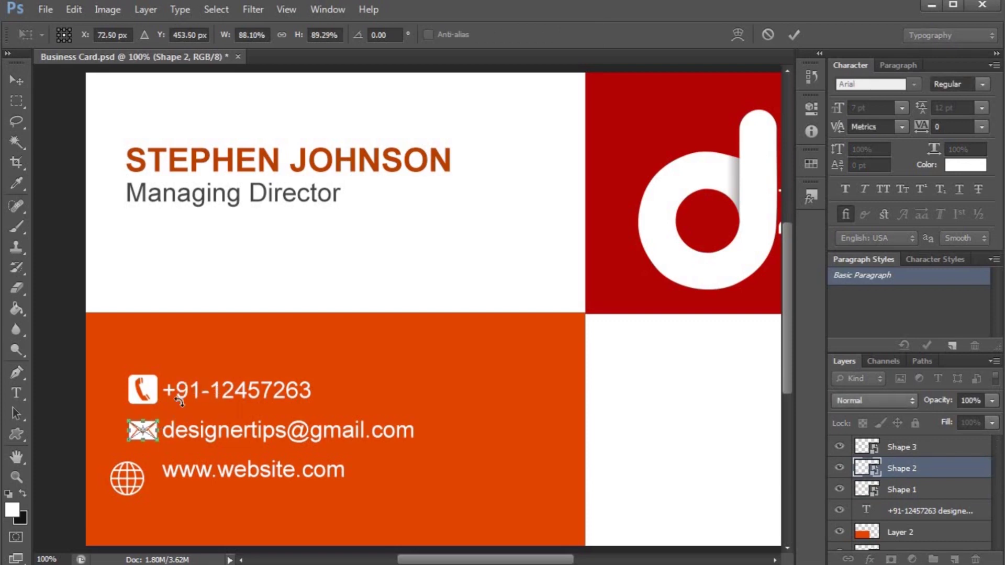
pyautogui.press('Return')
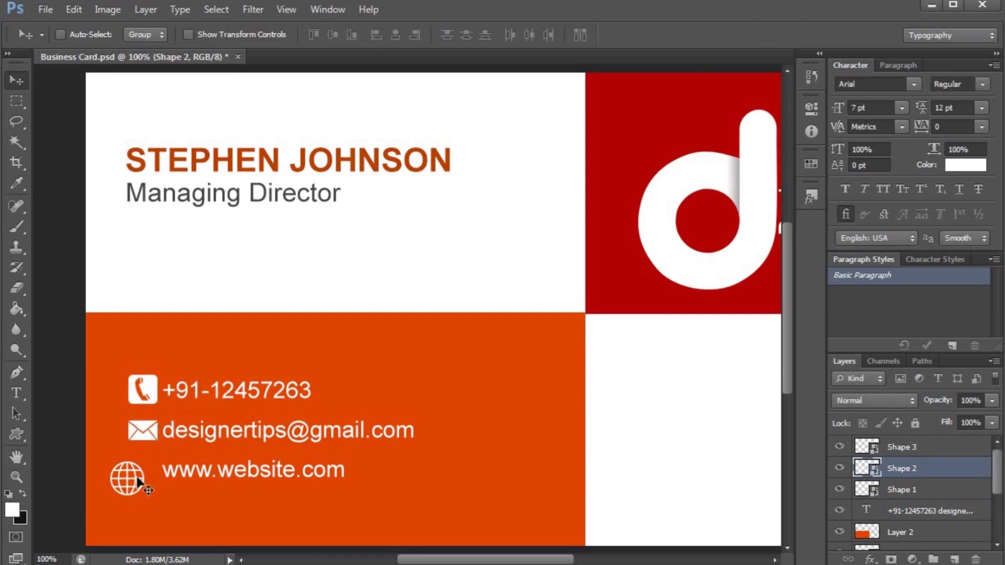
# Move the globe icon beside the website line, scale it to 83.72%, and nudge it into alignment.
pyautogui.rightClick(126, 490)
pyautogui.click(144, 499)
pyautogui.moveTo(141, 490); pyautogui.dragTo(155, 484)
pyautogui.hotkey('ctrl', 't')
pyautogui.moveTo(124, 454); pyautogui.dragTo(127, 461)
pyautogui.press('Return')
pyautogui.press('Left')
pyautogui.press('Left')
pyautogui.press('Left')
pyautogui.press('Left')
pyautogui.press('Up')
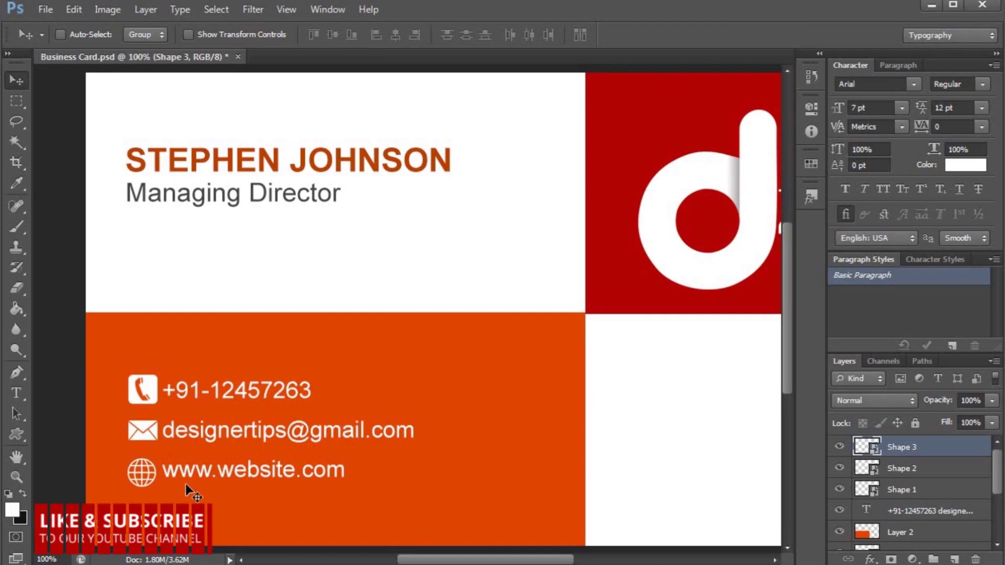
# Rename the Shape 3 layer to 'website'.
pyautogui.doubleClick(906, 447)
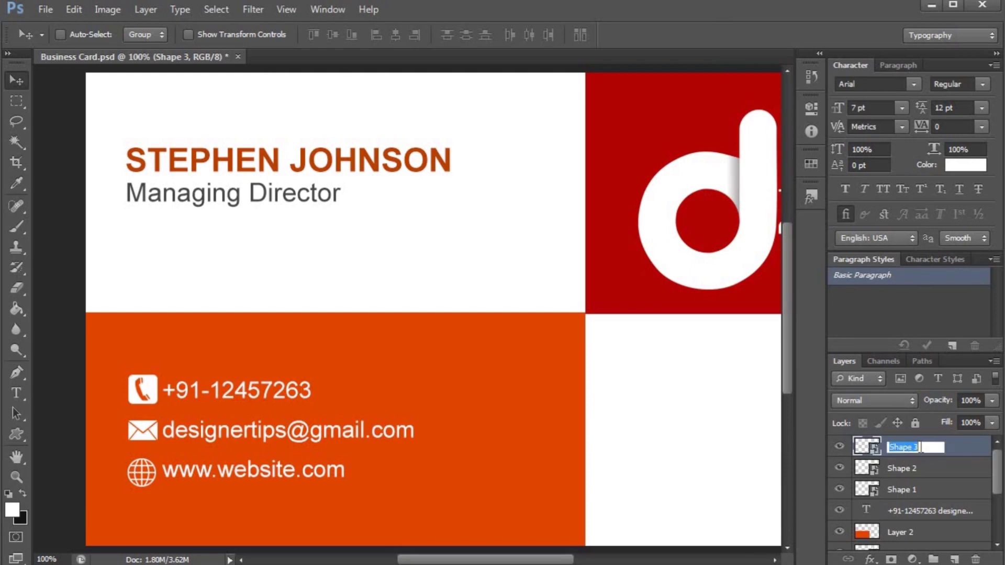
pyautogui.write('w')
pyautogui.press('Return')
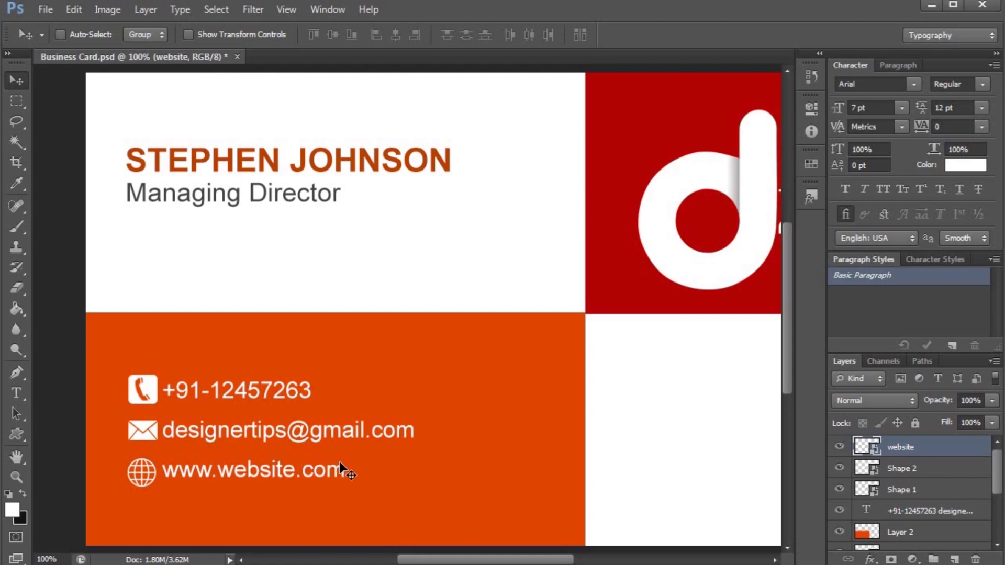
# Zoom out to show the whole card and bring up the text colour picker for the Type tool.
pyautogui.hotkey('ctrl', '-')
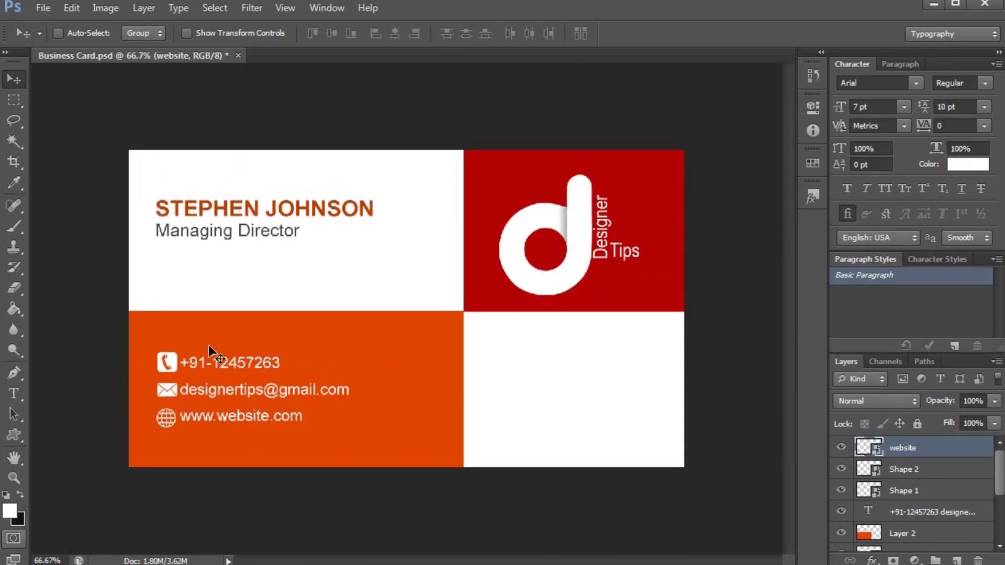
pyautogui.click(16, 394)
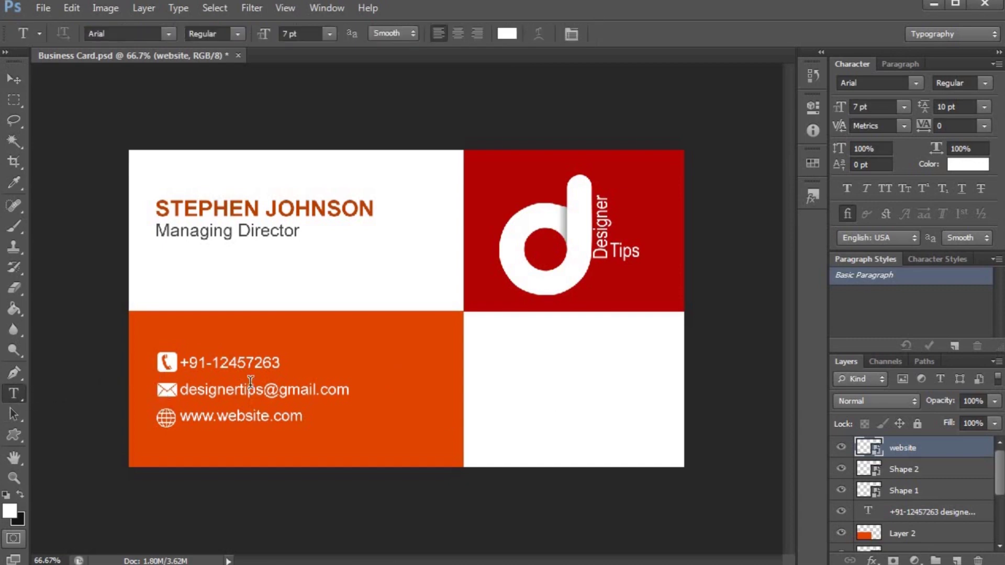
pyautogui.click(507, 34)
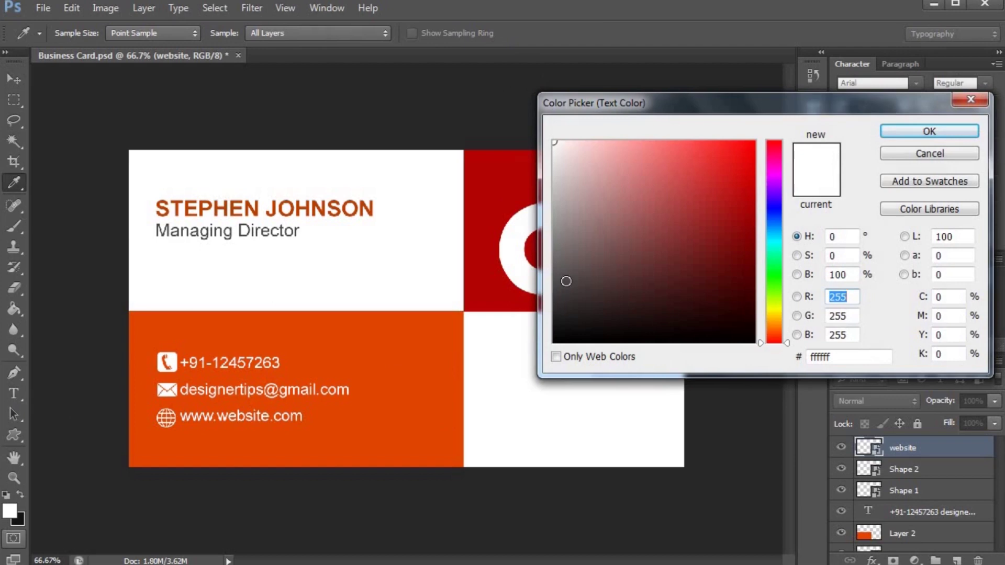
# Set the text colour to dark grey 525151.
pyautogui.click(551, 292)
pyautogui.click(556, 278)
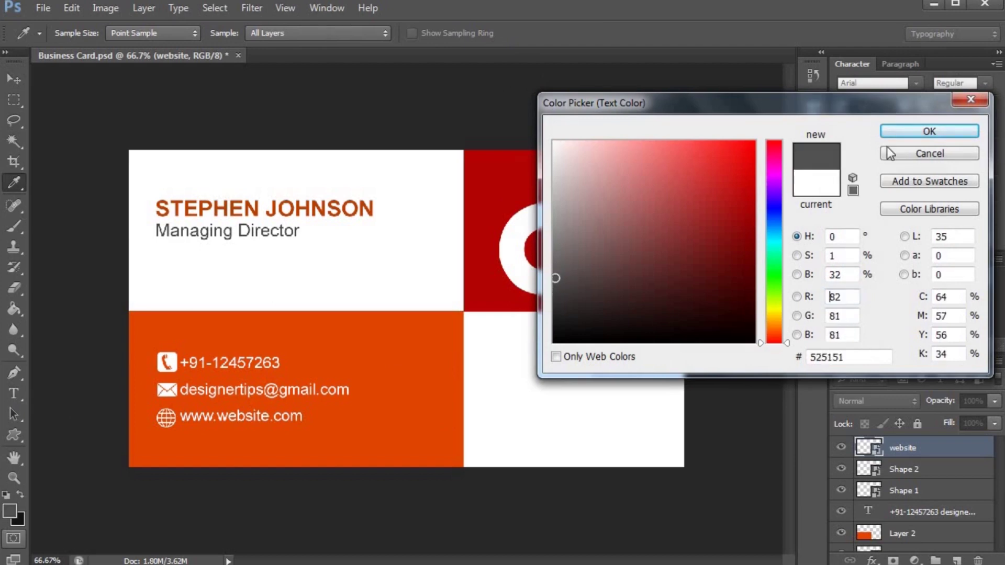
pyautogui.press('Return')
pyautogui.click(505, 362)
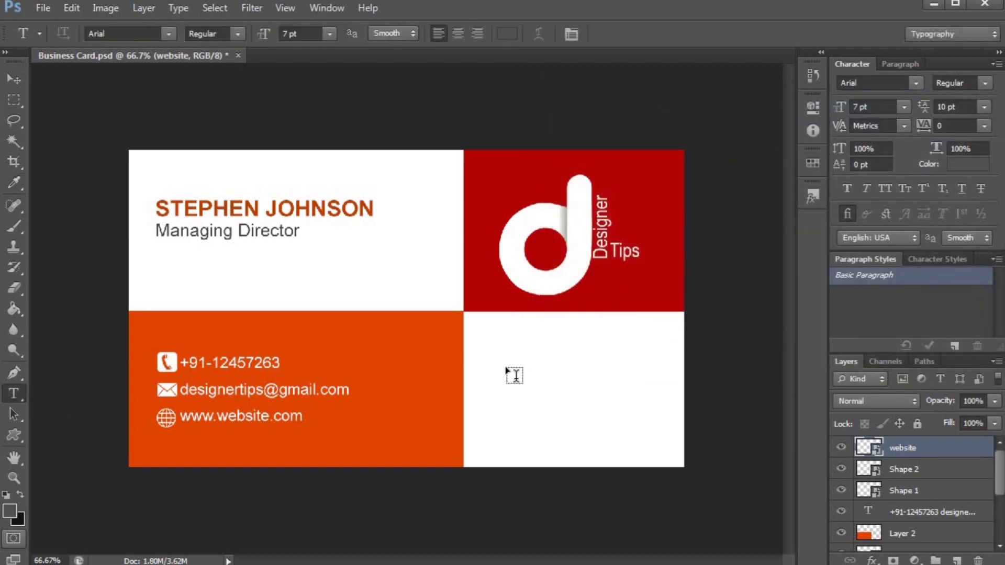
# Type the address lines 'Your address', 'Street location, Ny city', 'Country, Zip code' in the white panel.
pyautogui.write('Your a')
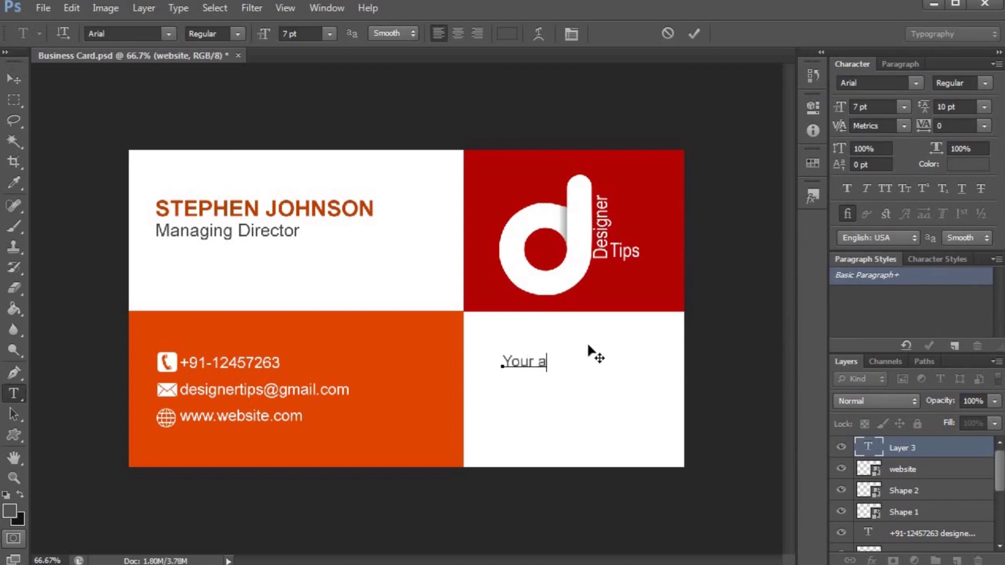
pyautogui.write('ddress')
pyautogui.press('Return')
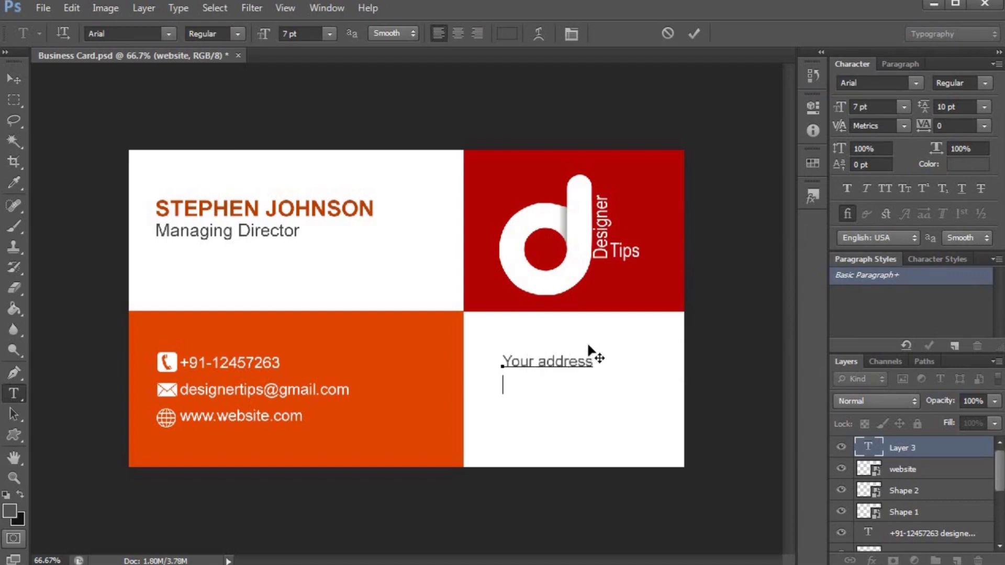
pyautogui.write('Stree')
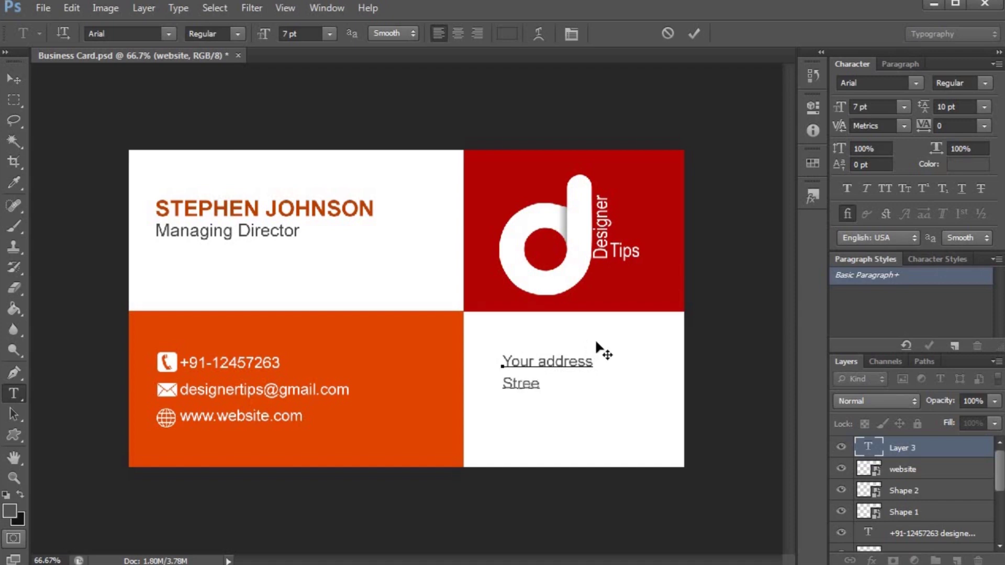
pyautogui.write('t location,')
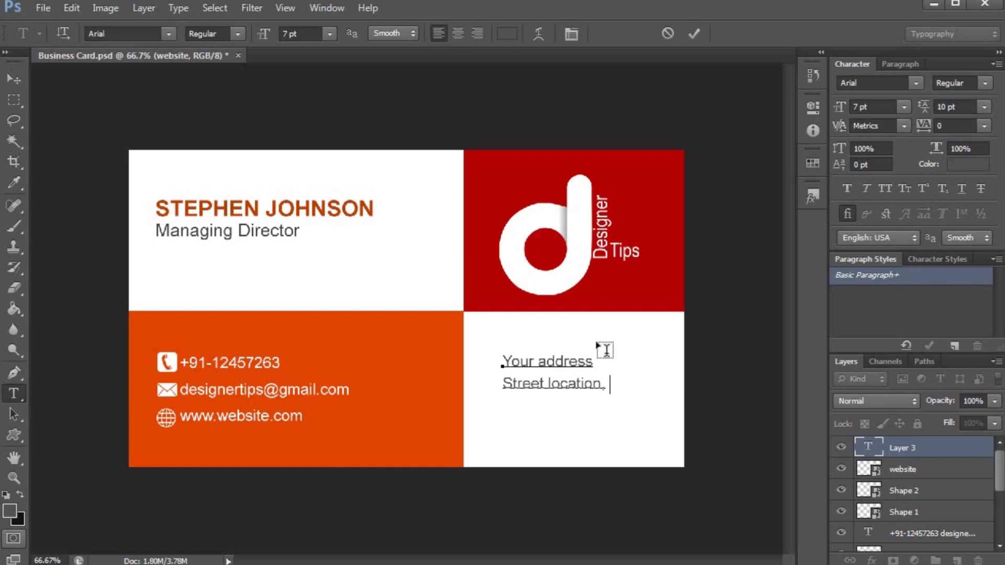
pyautogui.write(' Ny city Country')
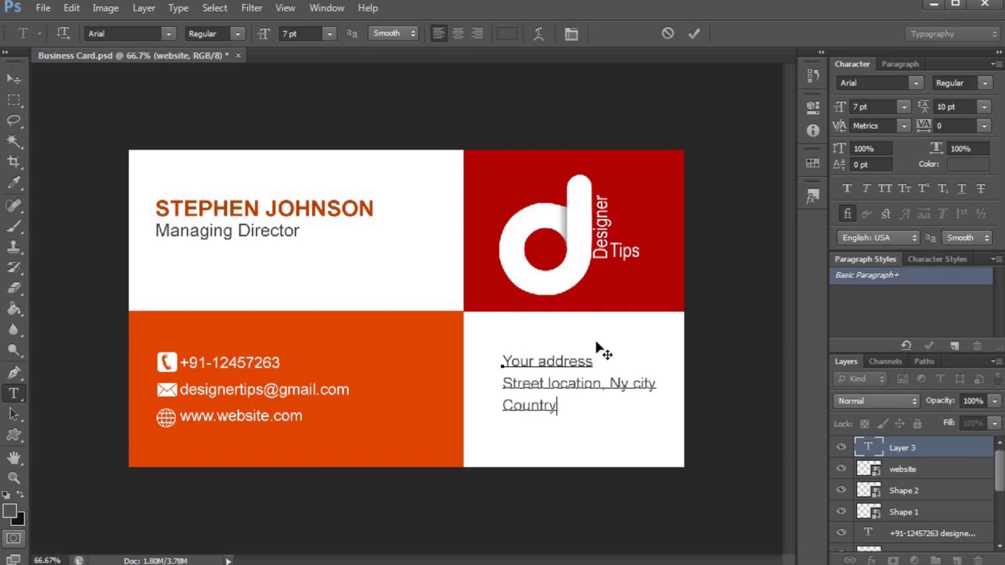
pyautogui.write(', Zip code')
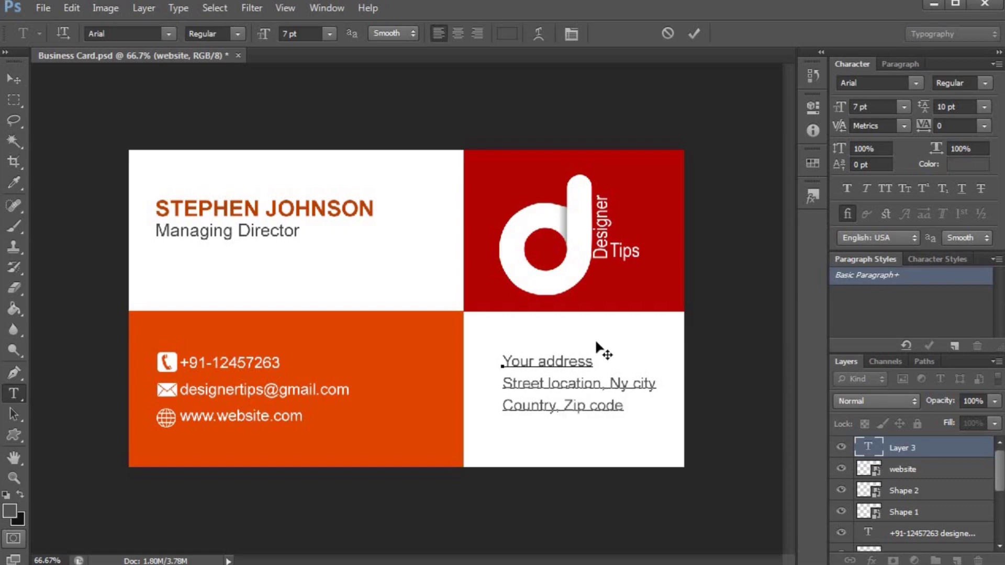
pyautogui.hotkey('ctrl', 'a')
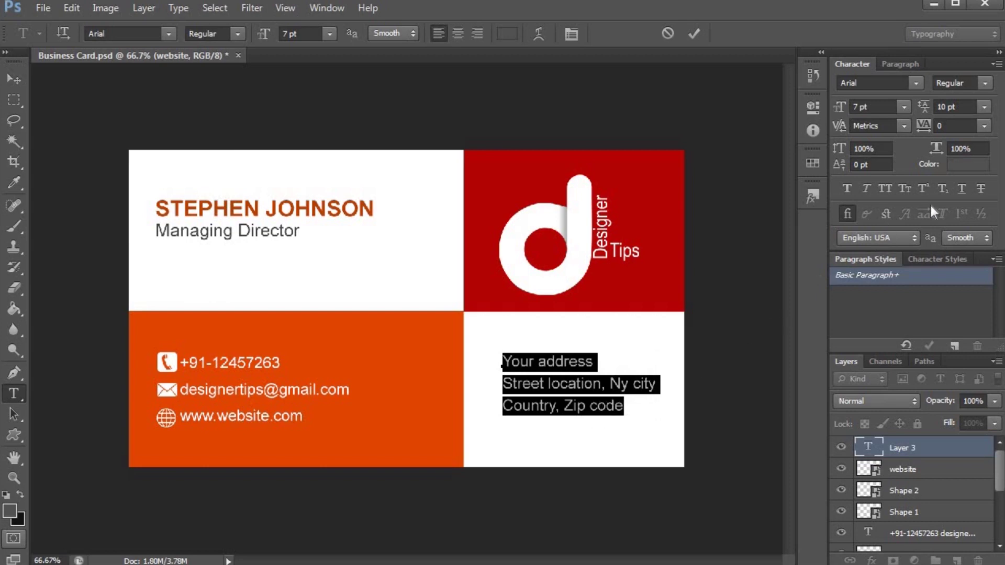
# Set the address text leading to 8.5 pt.
pyautogui.click(983, 107)
pyautogui.click(966, 231)
pyautogui.click(983, 107)
pyautogui.click(965, 166)
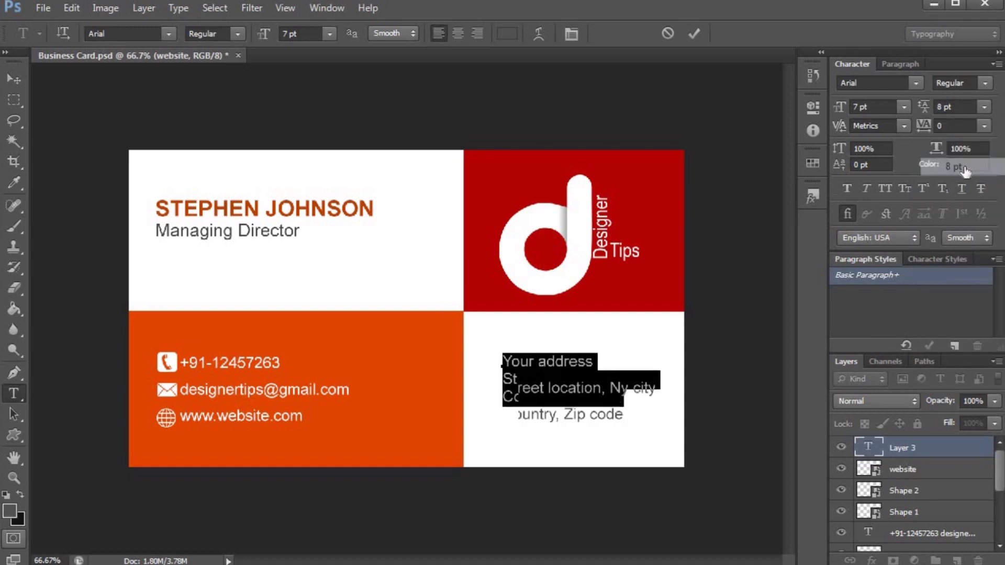
pyautogui.click(954, 107)
pyautogui.write('8.5')
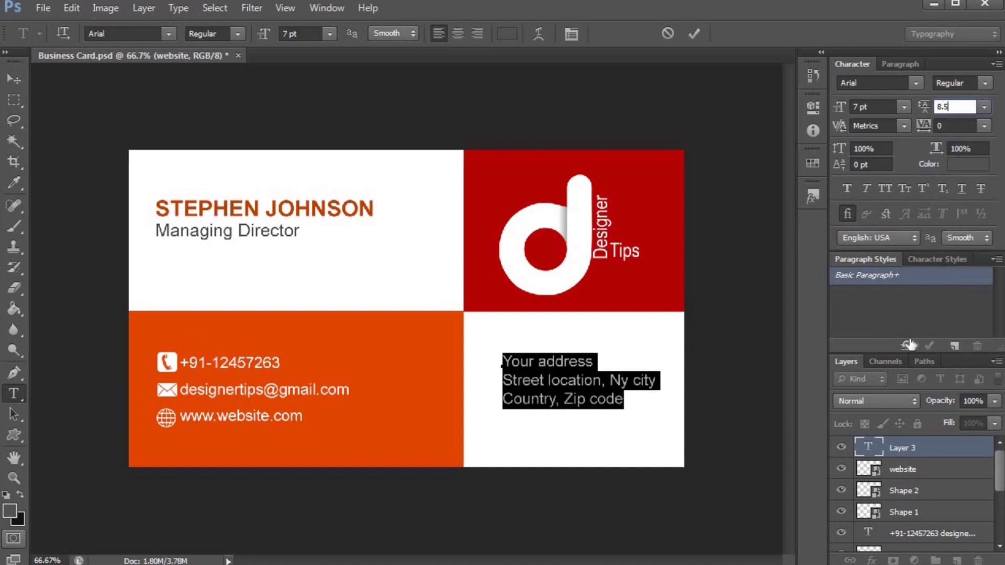
# Move the address block lower in the white panel and add a new empty layer.
pyautogui.click(10, 80)
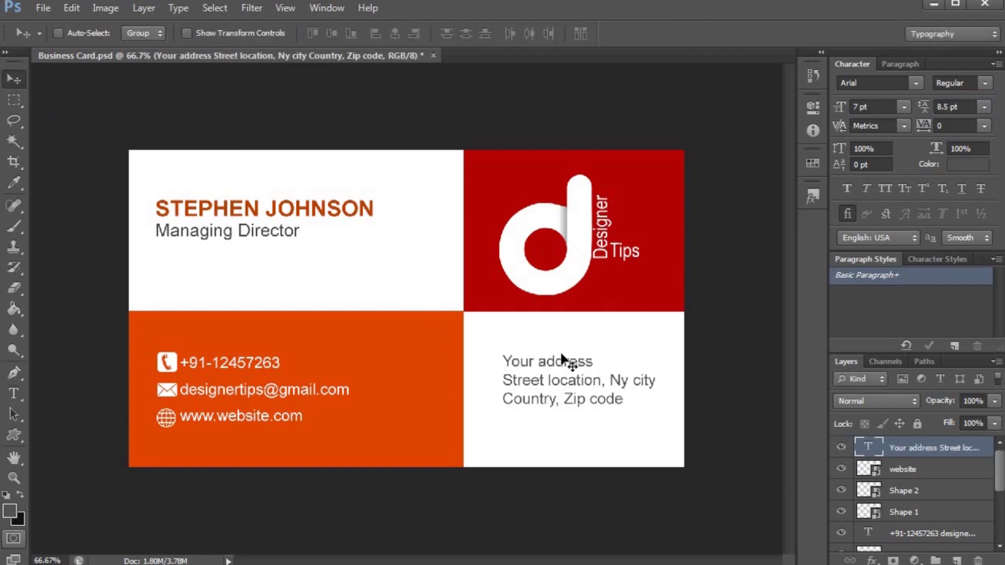
pyautogui.moveTo(570, 372); pyautogui.dragTo(573, 390)
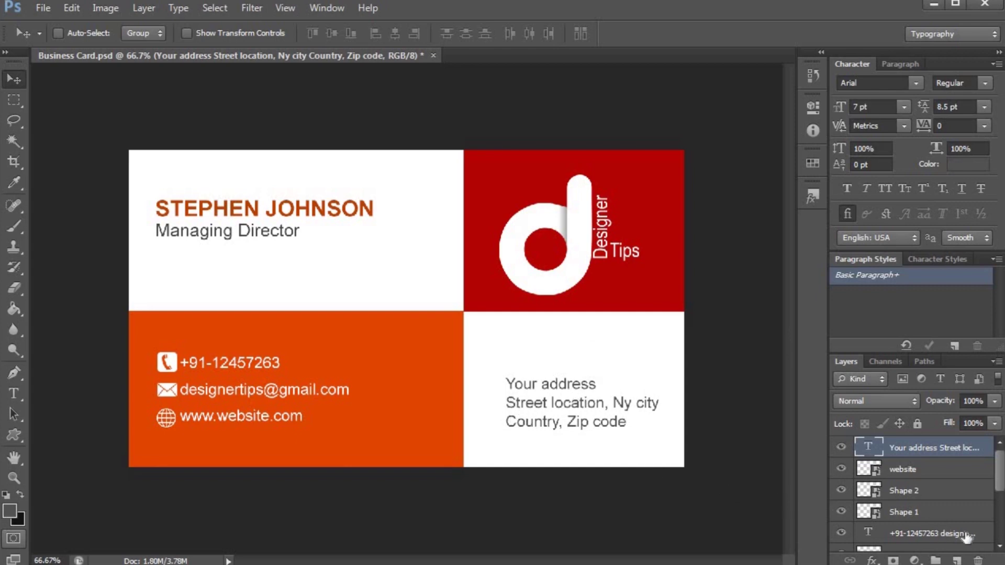
pyautogui.click(956, 560)
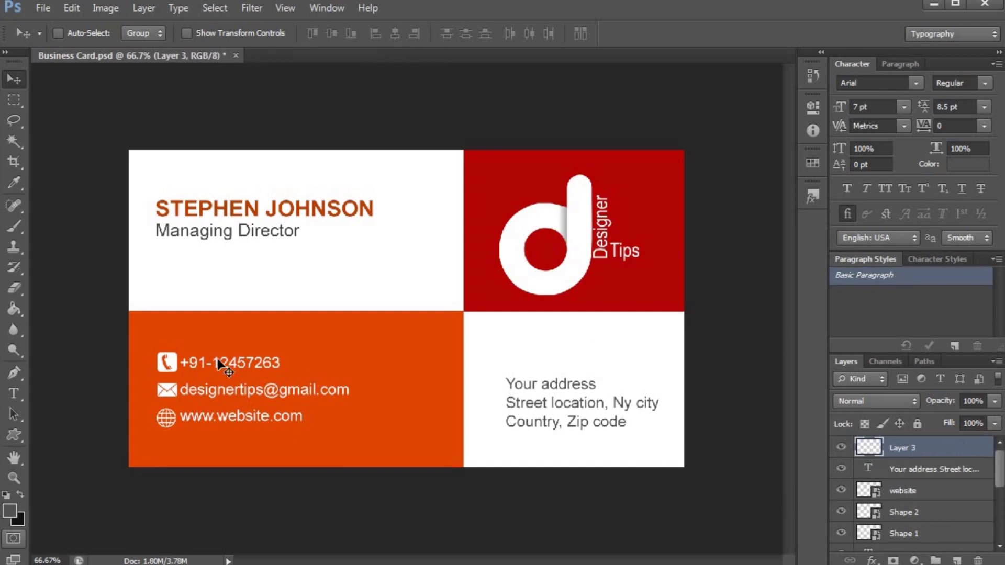
# Draw a circled-arrow icon left of the address, convert it to a smart object, and nudge it up.
pyautogui.click(16, 435)
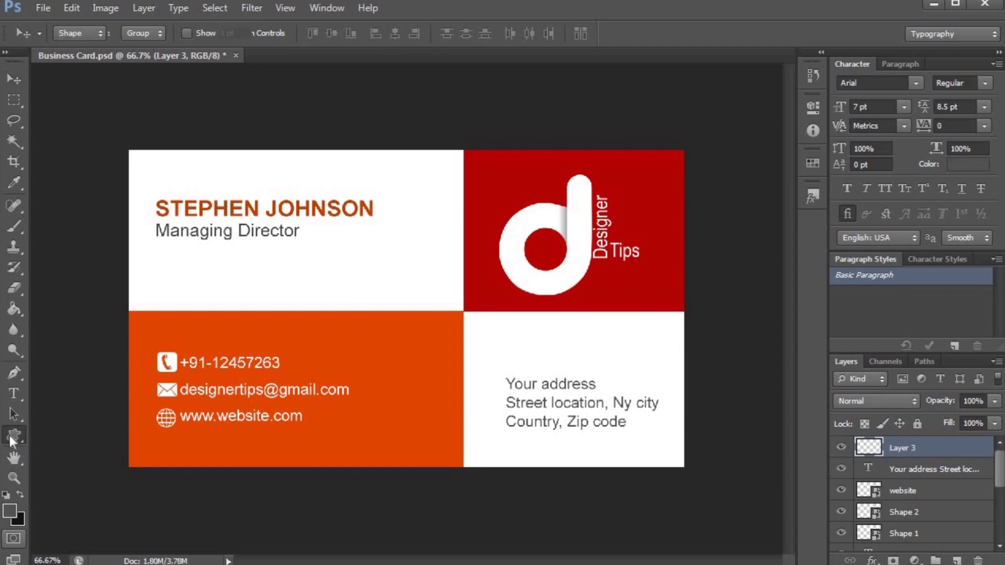
pyautogui.click(613, 34)
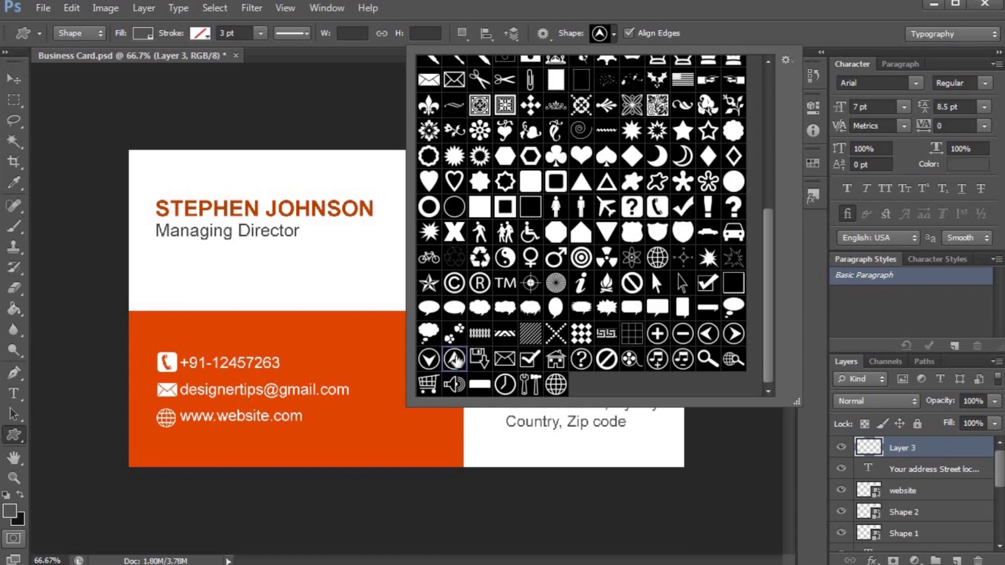
pyautogui.doubleClick(454, 360)
pyautogui.moveTo(474, 379); pyautogui.dragTo(502, 405)
pyautogui.rightClick(901, 454)
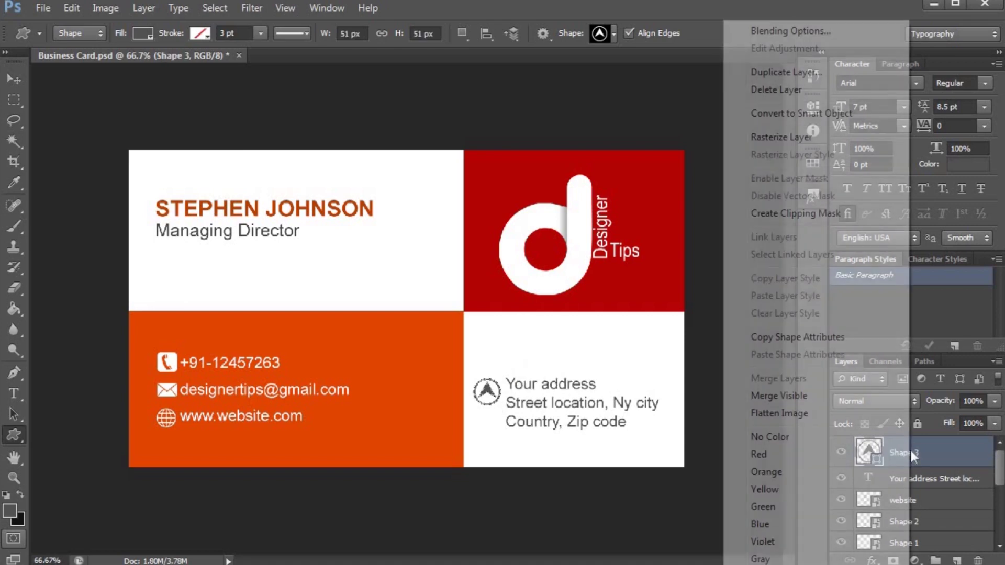
pyautogui.click(781, 106)
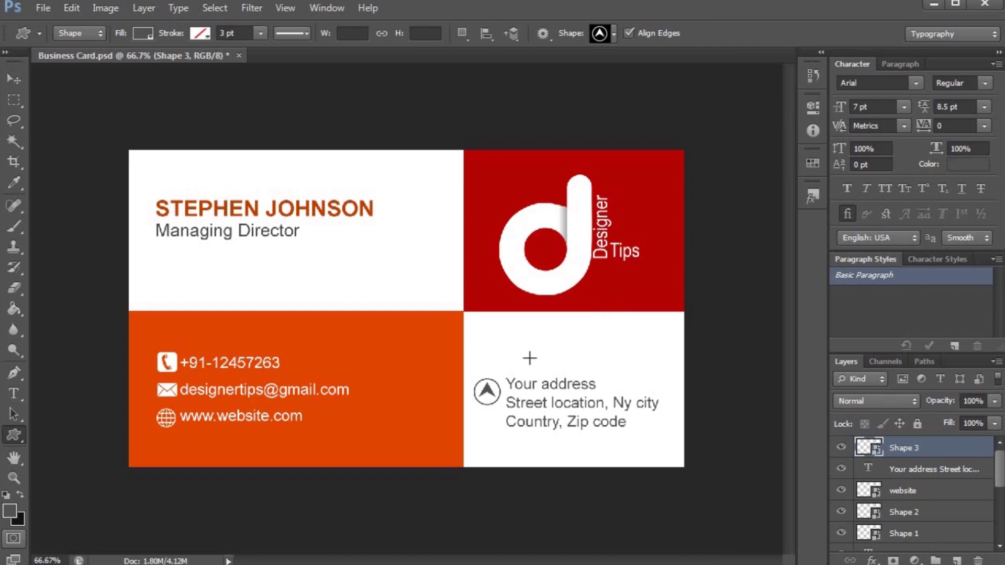
pyautogui.click(14, 80)
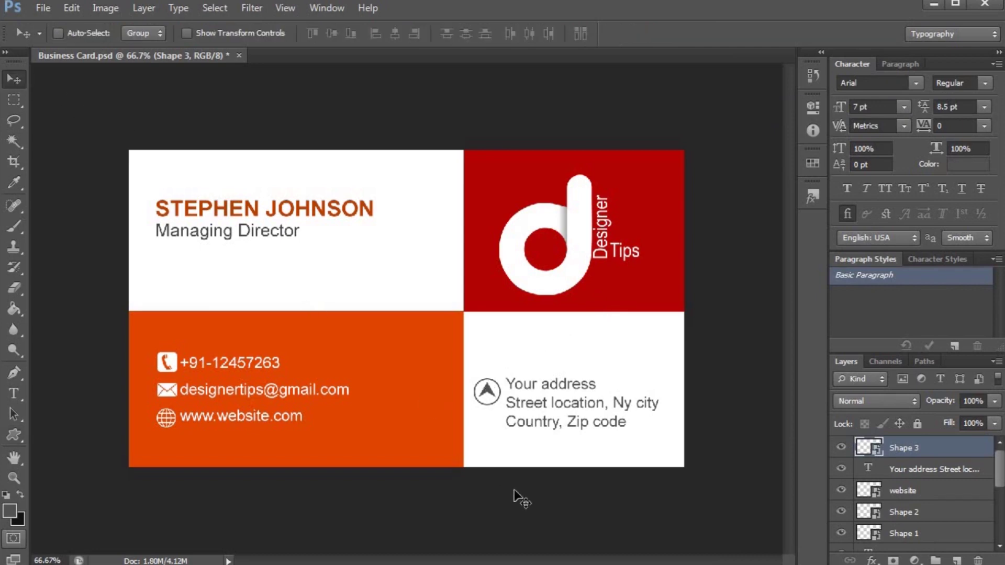
pyautogui.moveTo(495, 404); pyautogui.dragTo(494, 399)
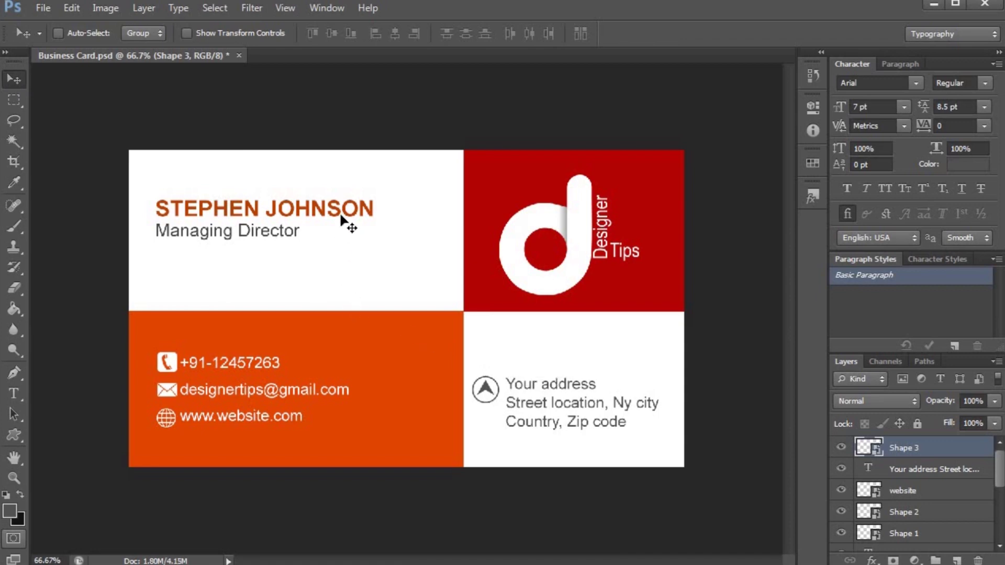
# Recolour the name heading to dark red b40505, sampled from the logo panel.
pyautogui.click(15, 393)
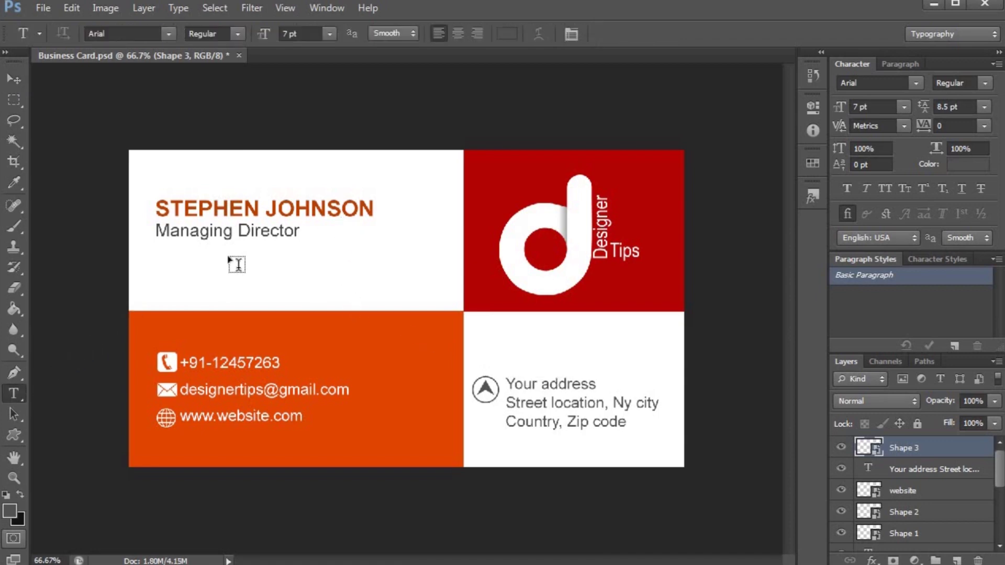
pyautogui.click(241, 208)
pyautogui.hotkey('ctrl', 'a')
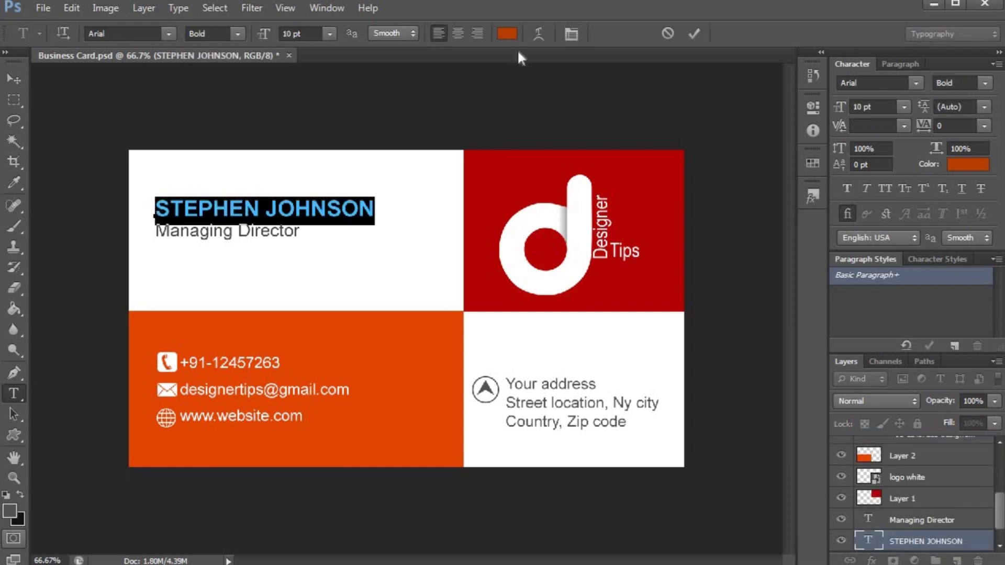
pyautogui.click(507, 34)
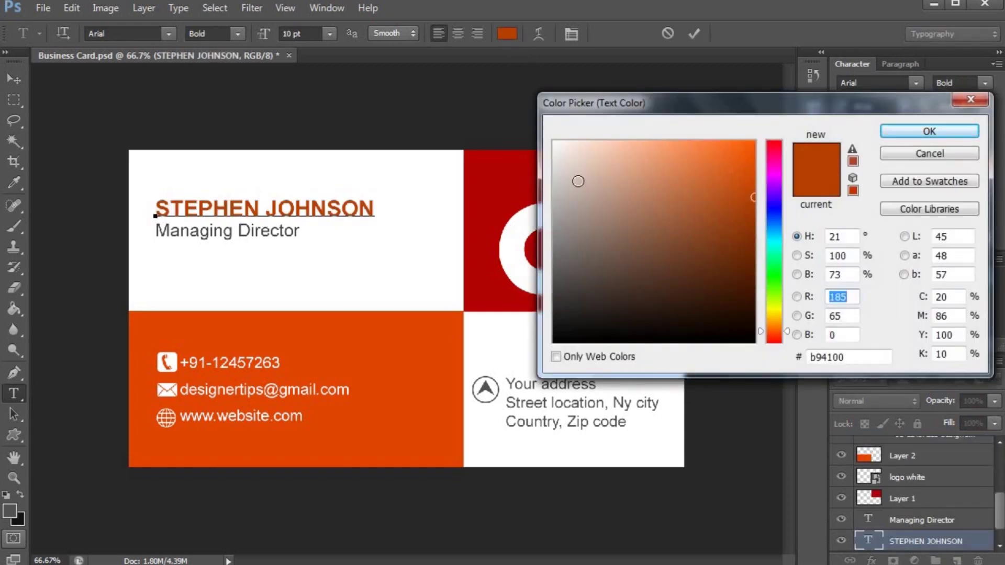
pyautogui.click(521, 175)
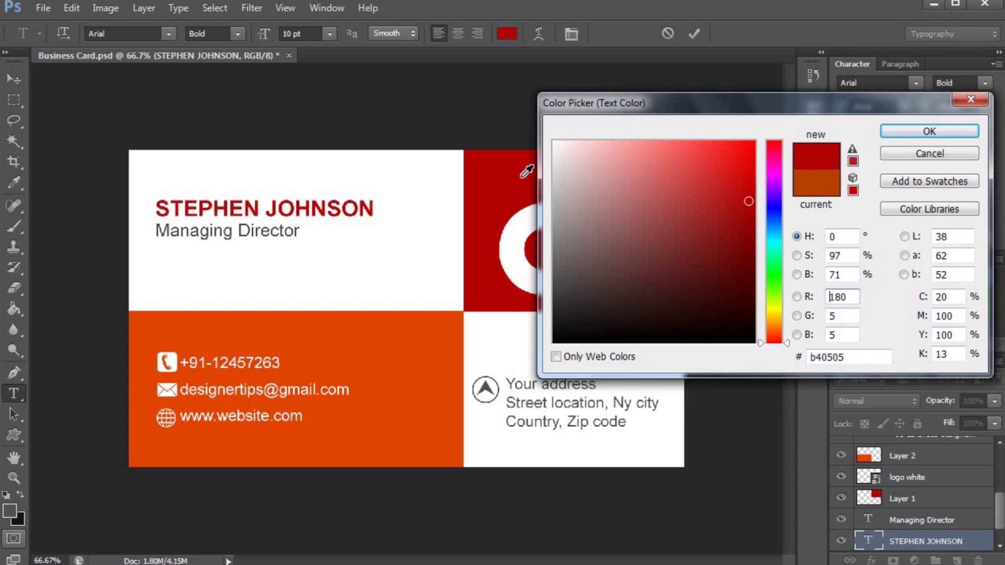
pyautogui.click(907, 129)
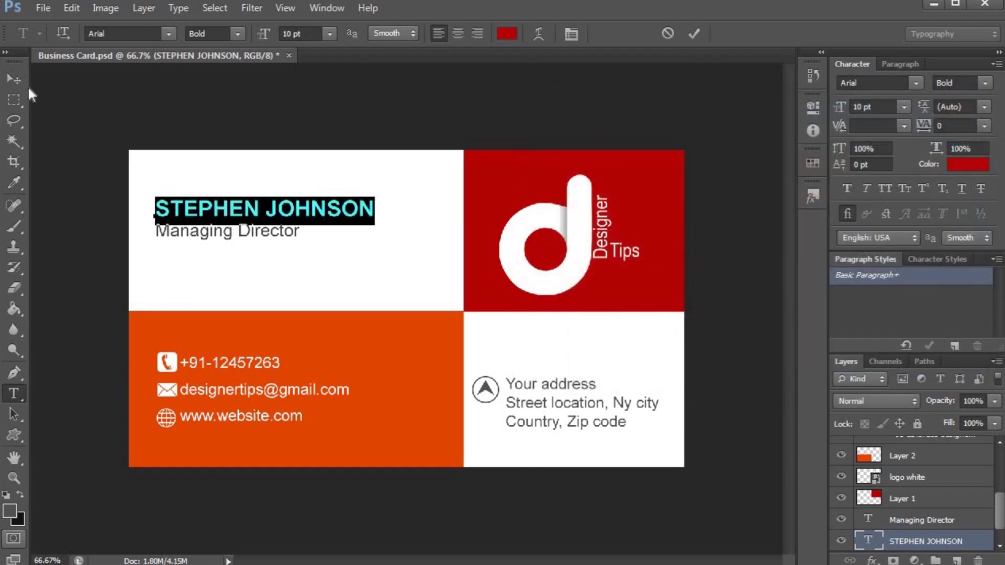
pyautogui.click(15, 78)
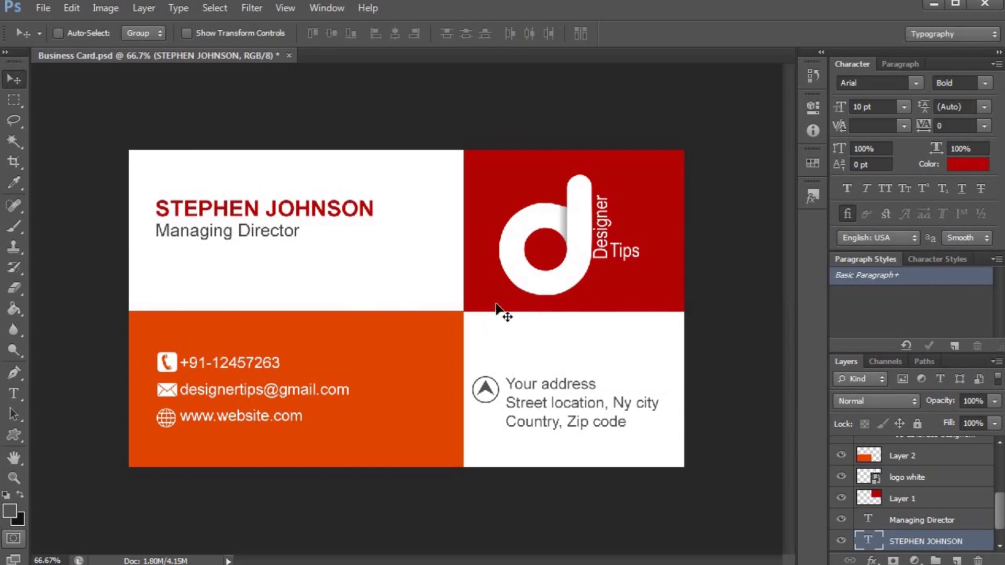
pyautogui.keyDown('ctrl'); pyautogui.click(467, 313); pyautogui.keyUp('ctrl')
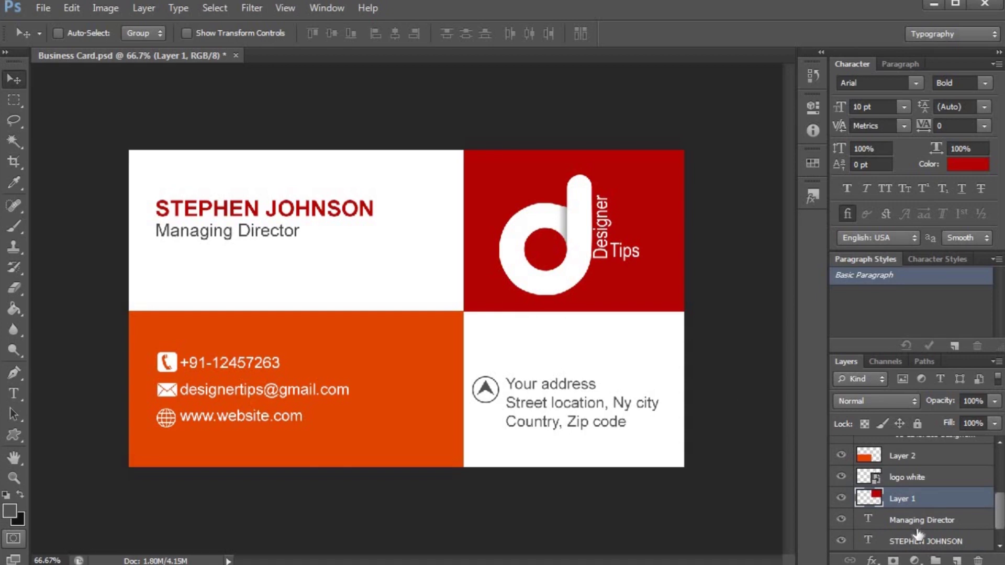
# Add a new empty layer, select the red logo panel area, and set foreground colour to 212121.
pyautogui.click(960, 560)
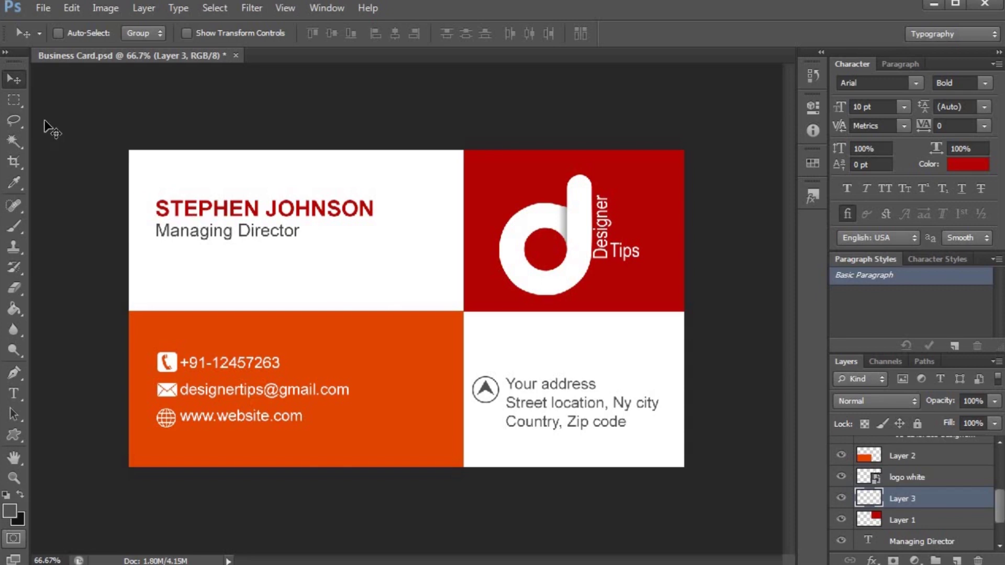
pyautogui.click(14, 100)
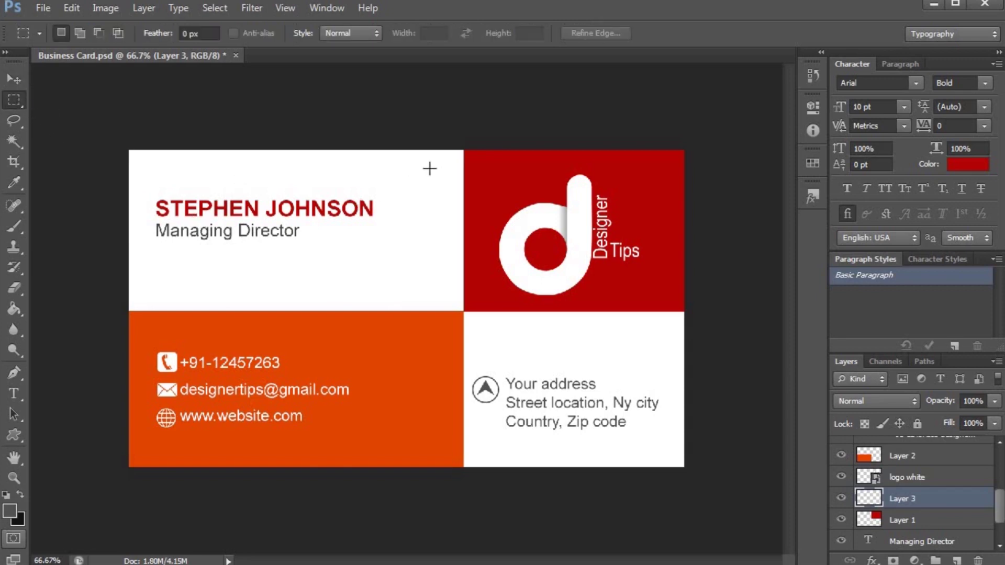
pyautogui.moveTo(458, 147); pyautogui.dragTo(688, 316)
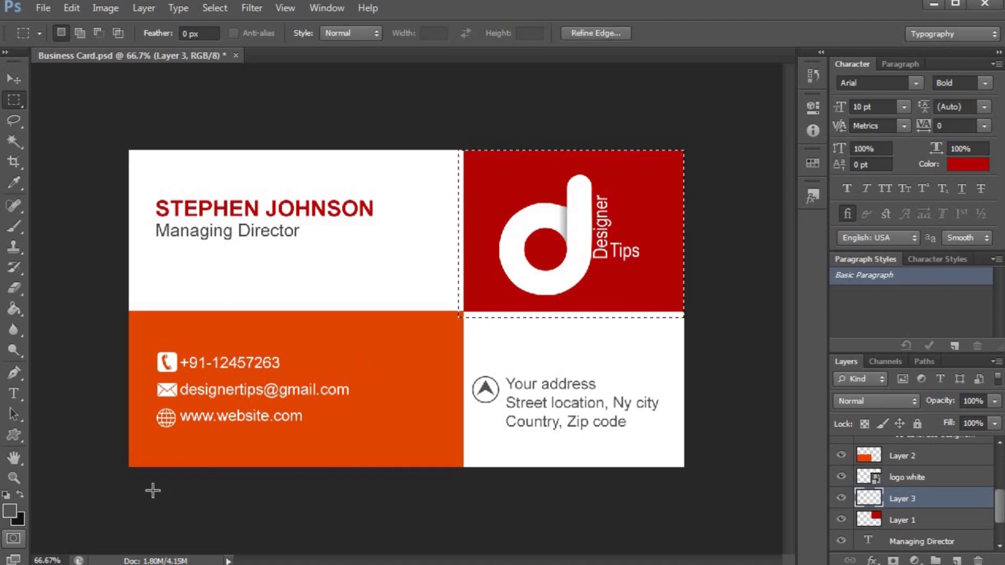
pyautogui.click(12, 509)
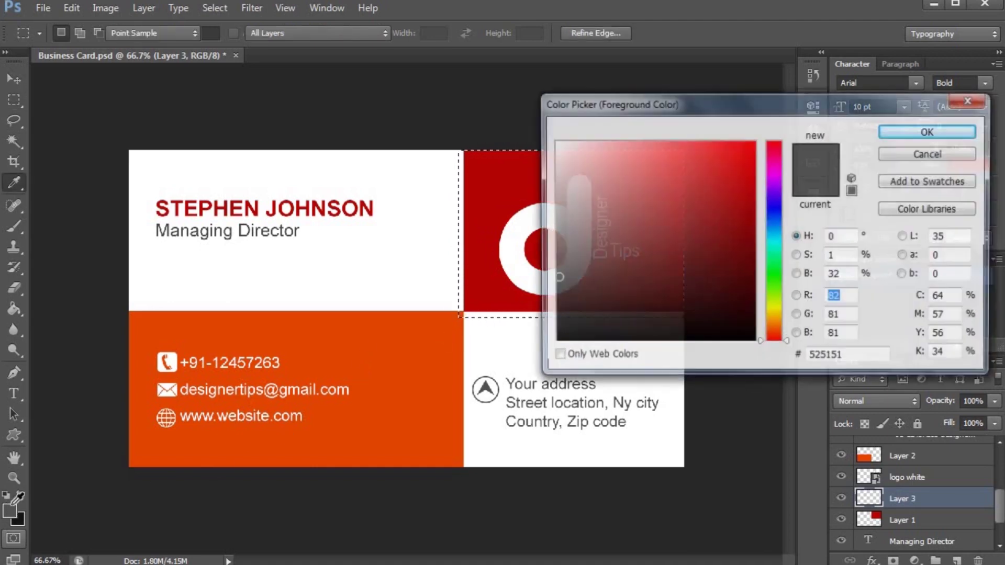
pyautogui.click(549, 317)
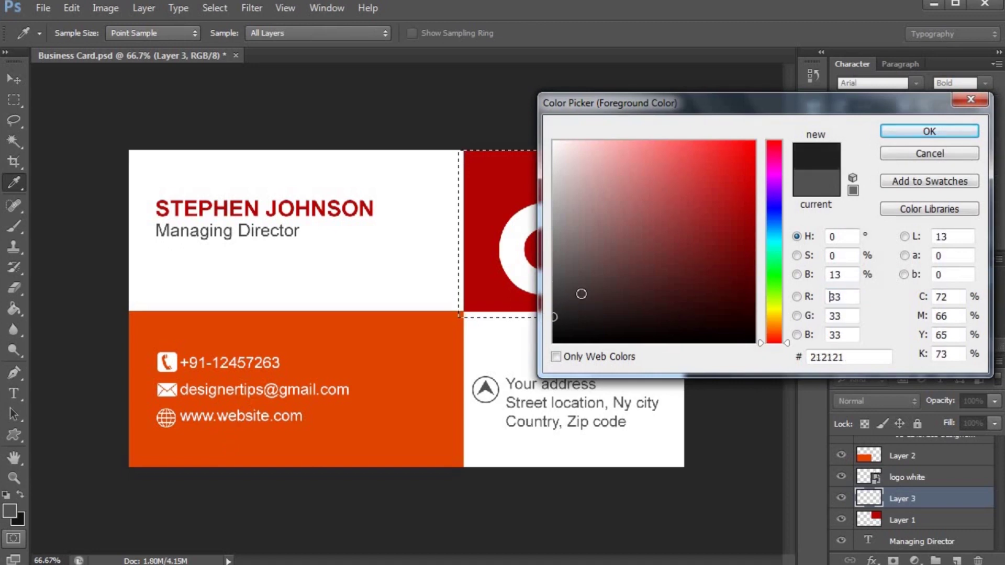
pyautogui.click(904, 137)
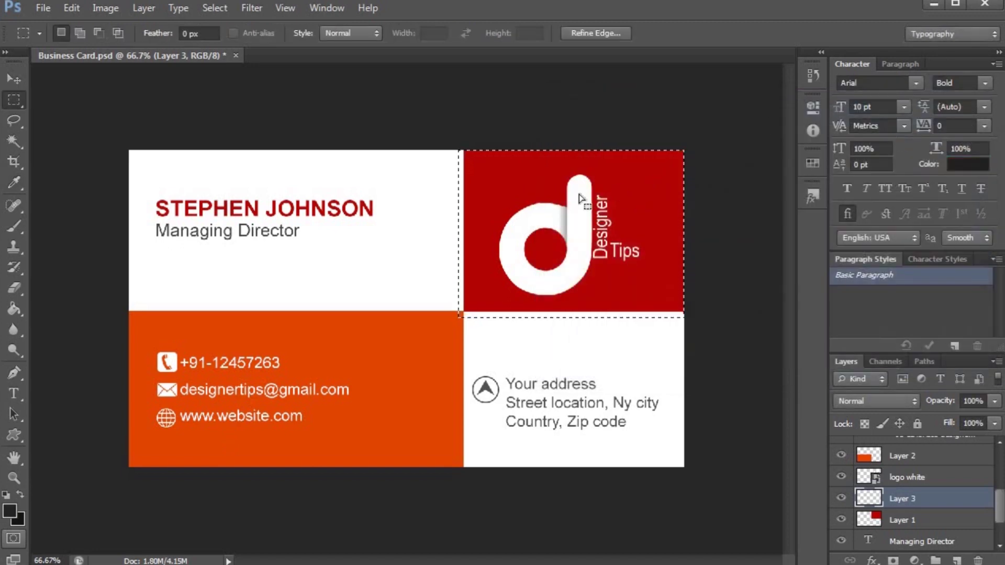
# Feather the selection with a 10-pixel radius.
pyautogui.press('shift')
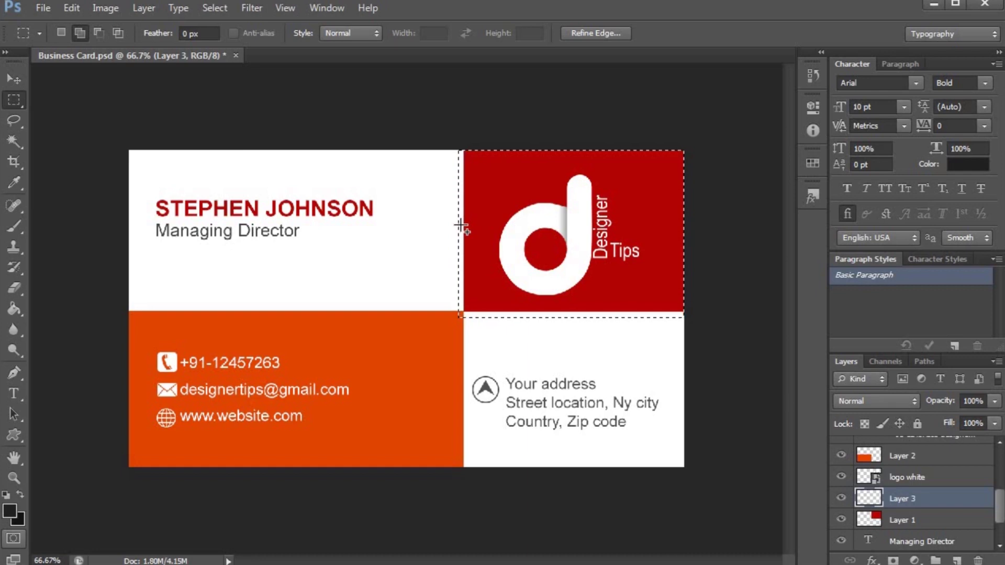
pyautogui.hotkey('shift', 'F6')
pyautogui.write('10')
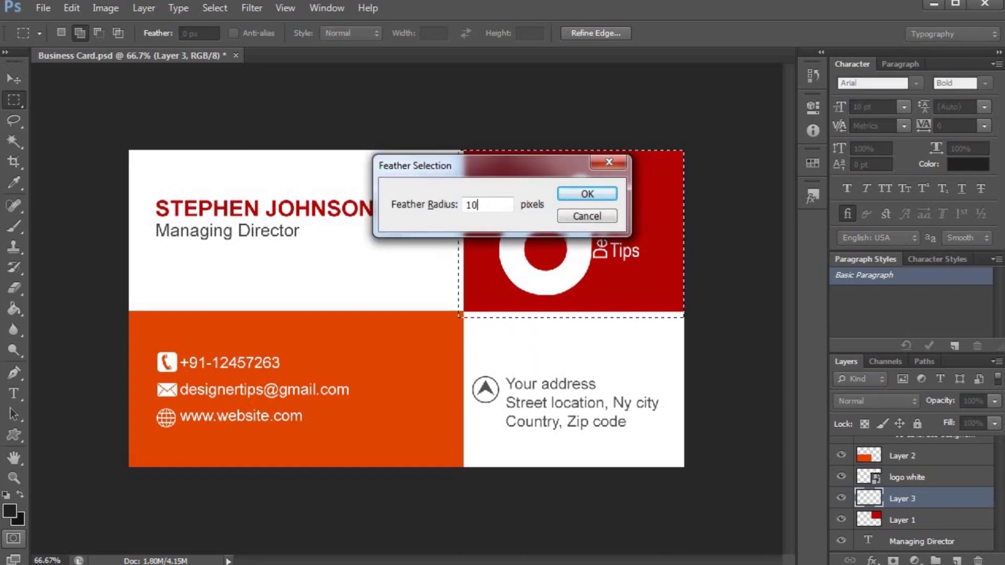
pyautogui.press('Return')
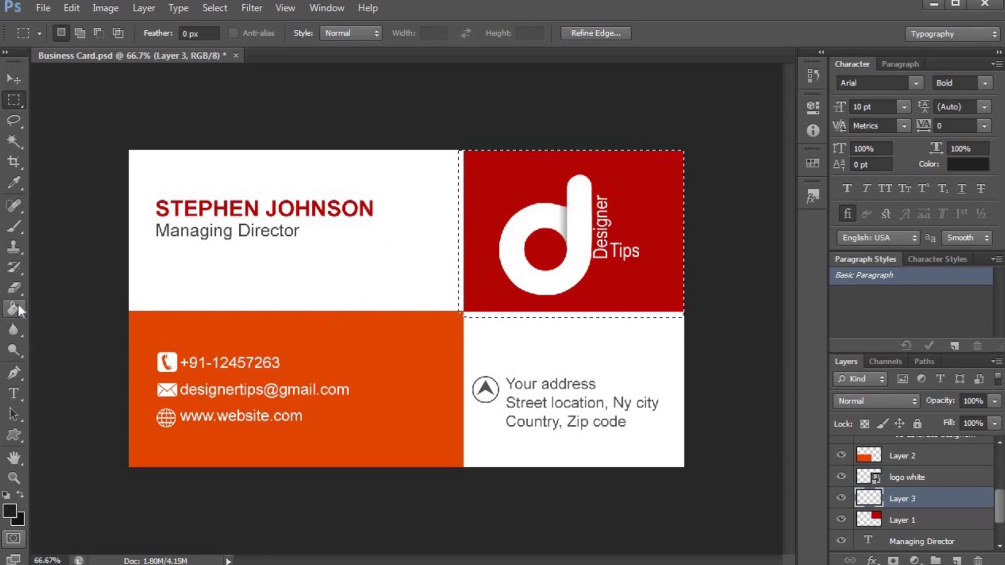
# Fill the feathered selection with dark grey using the Paint Bucket, then deselect.
pyautogui.click(16, 309)
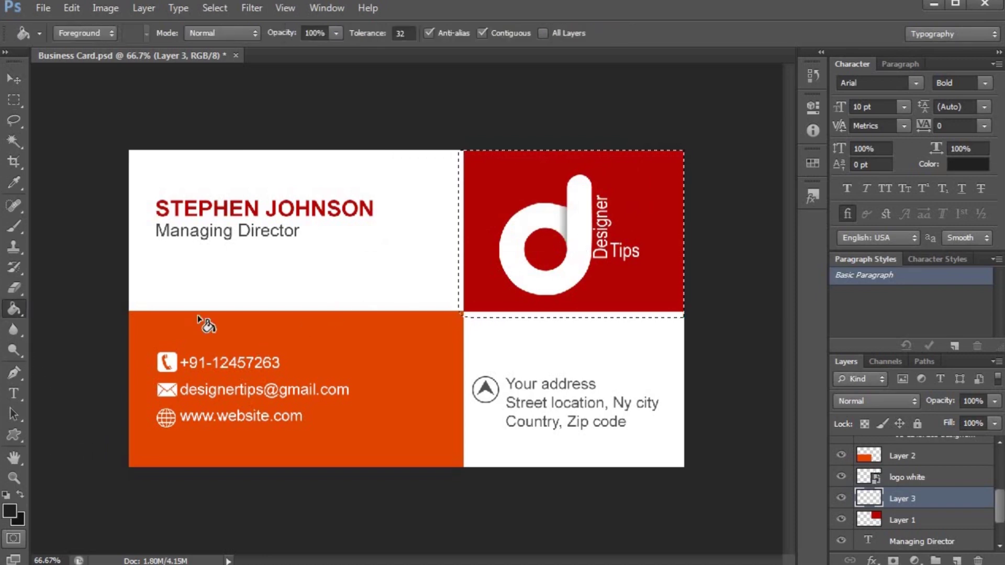
pyautogui.click(460, 264)
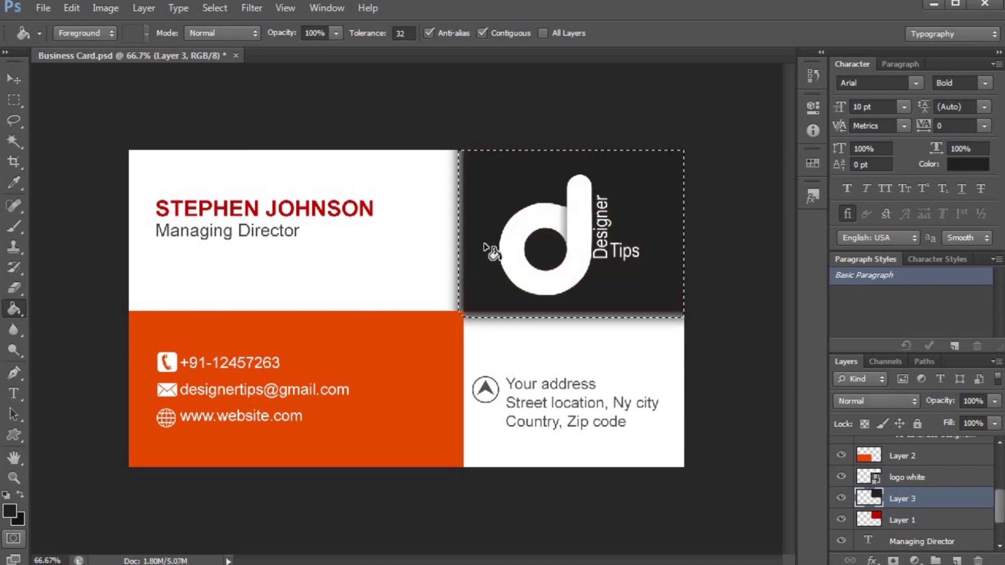
pyautogui.hotkey('ctrl', 'd')
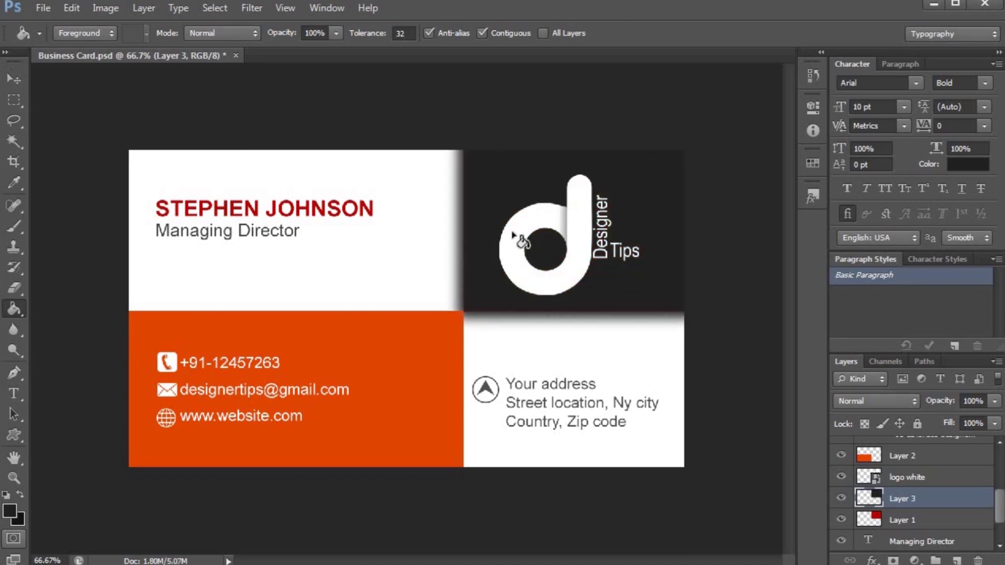
# Move Layer 3 beneath Layer 1 and set its opacity to 43%.
pyautogui.click(12, 80)
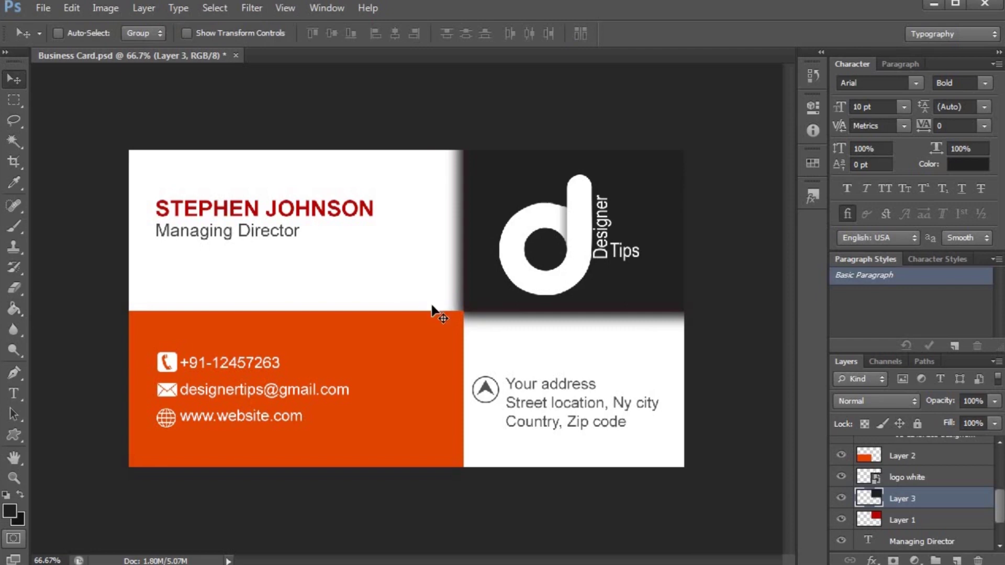
pyautogui.moveTo(937, 501); pyautogui.dragTo(940, 545)
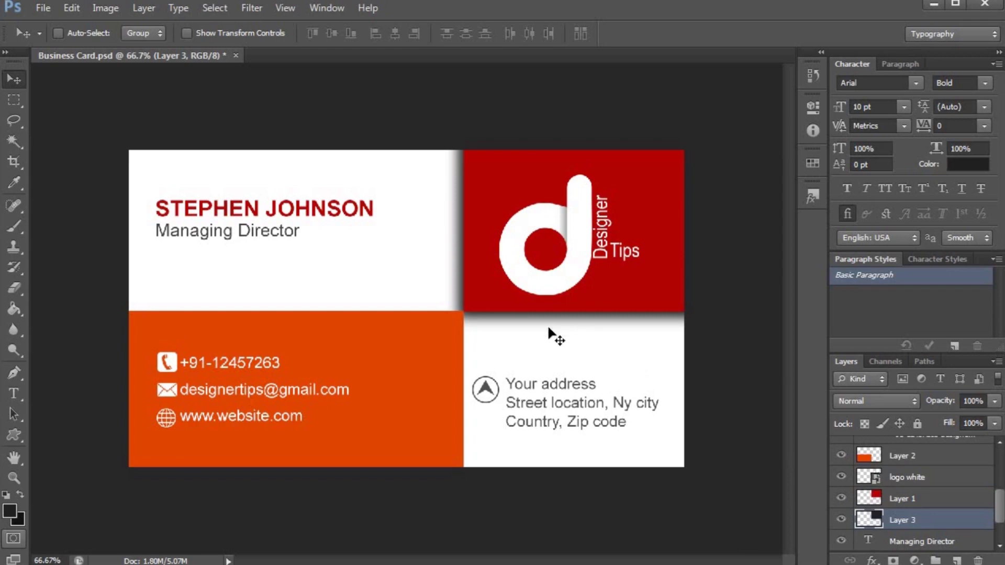
pyautogui.click(994, 401)
pyautogui.moveTo(995, 419); pyautogui.dragTo(949, 420)
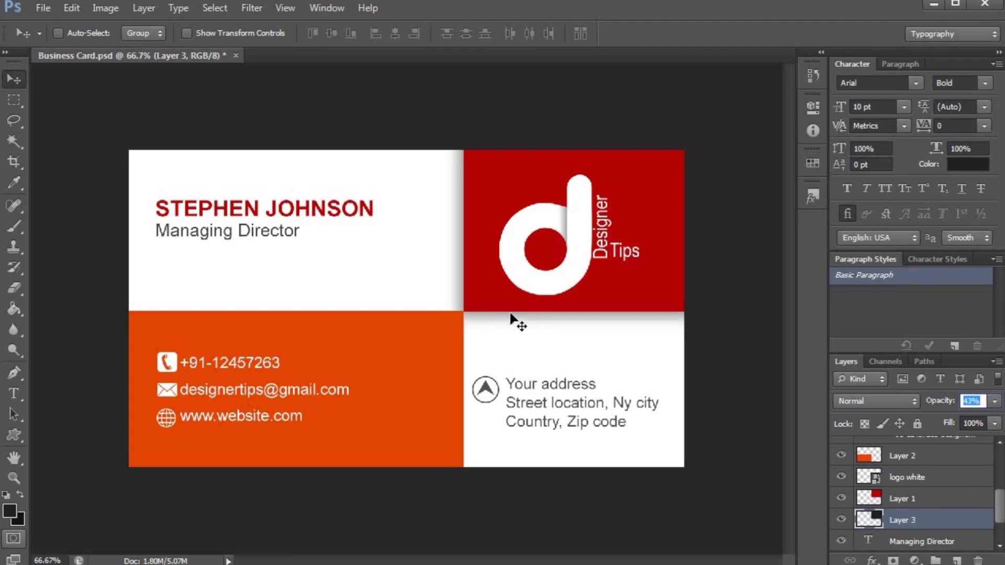
pyautogui.click(451, 209)
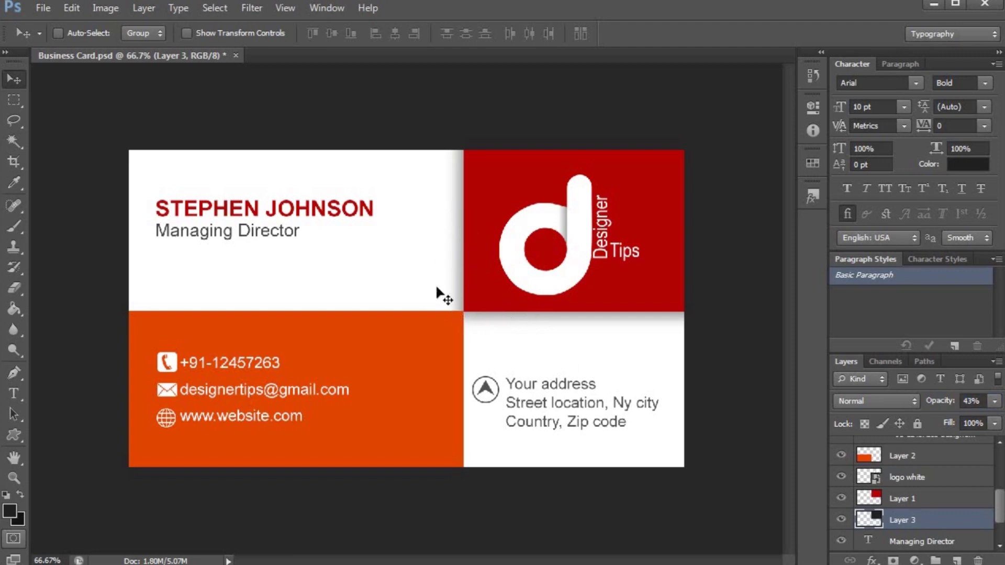
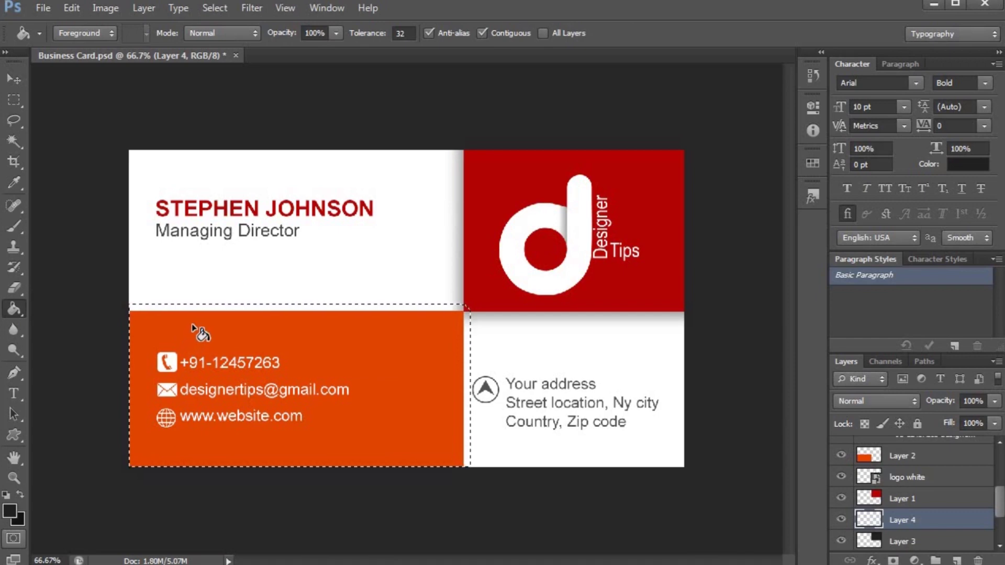
# Fill the shadow selection on Layer 4 with black, deselect, and fade the layer to 30% opacity.
pyautogui.click(192, 324)
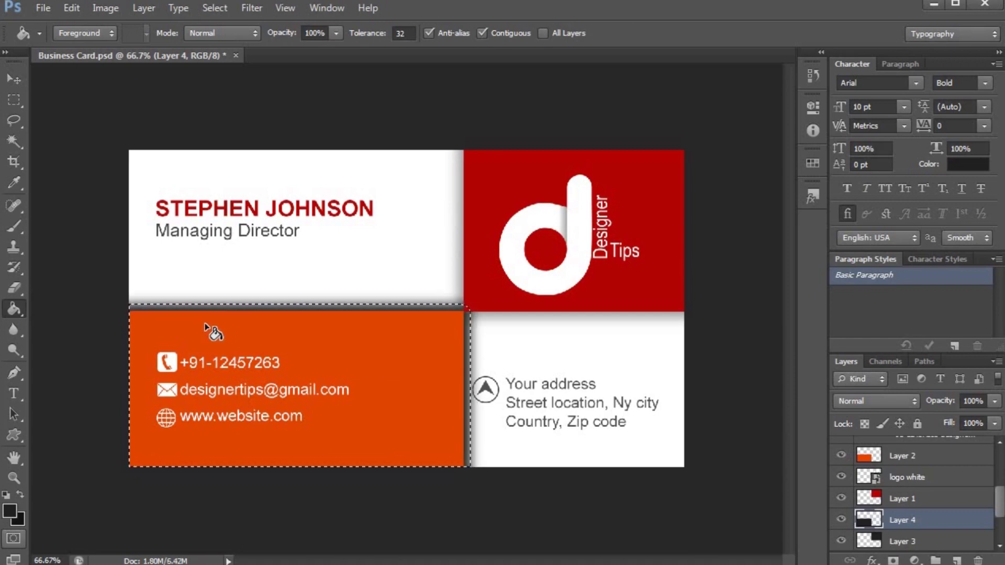
pyautogui.hotkey('ctrl', 'd')
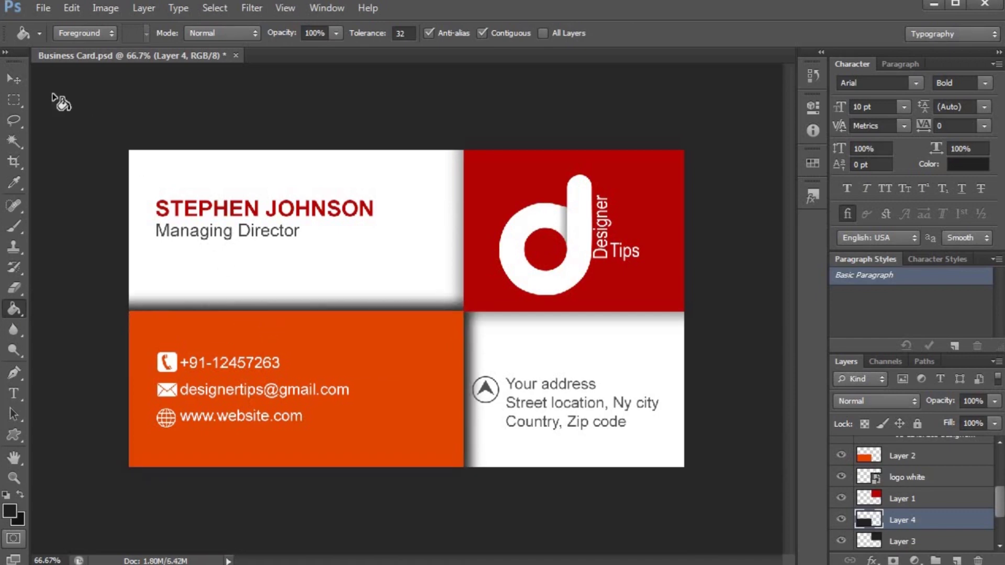
pyautogui.click(14, 78)
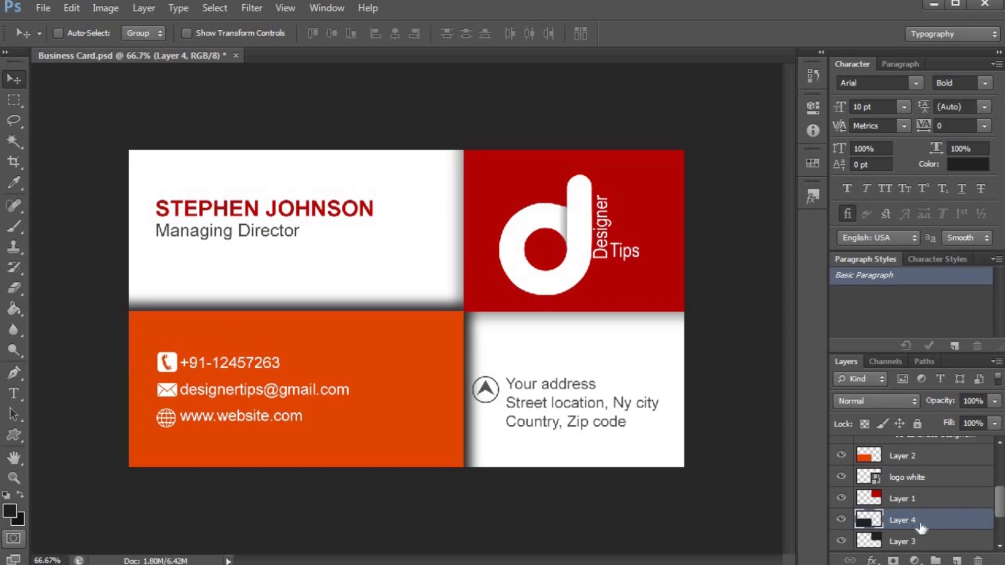
pyautogui.click(994, 402)
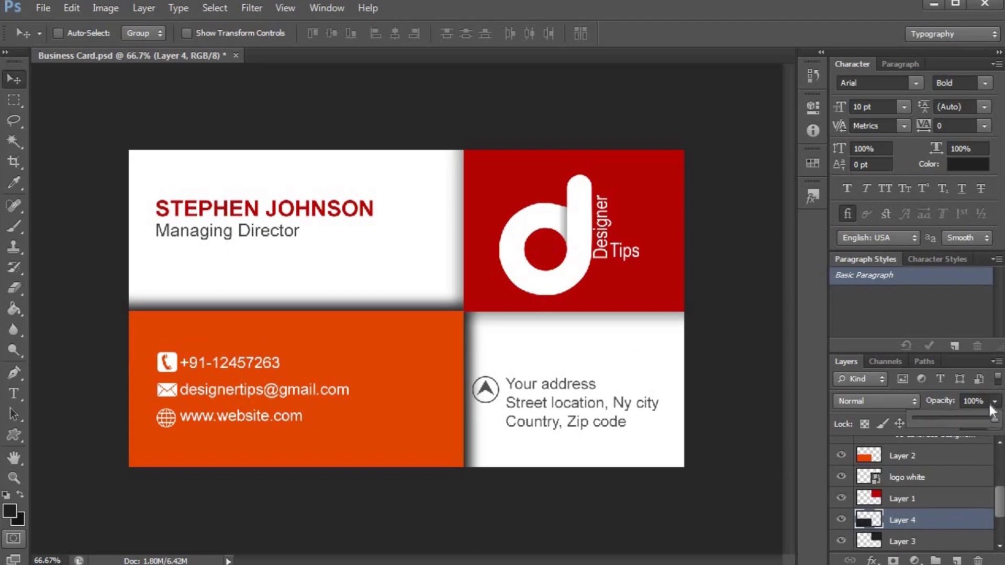
pyautogui.moveTo(943, 419); pyautogui.dragTo(945, 418)
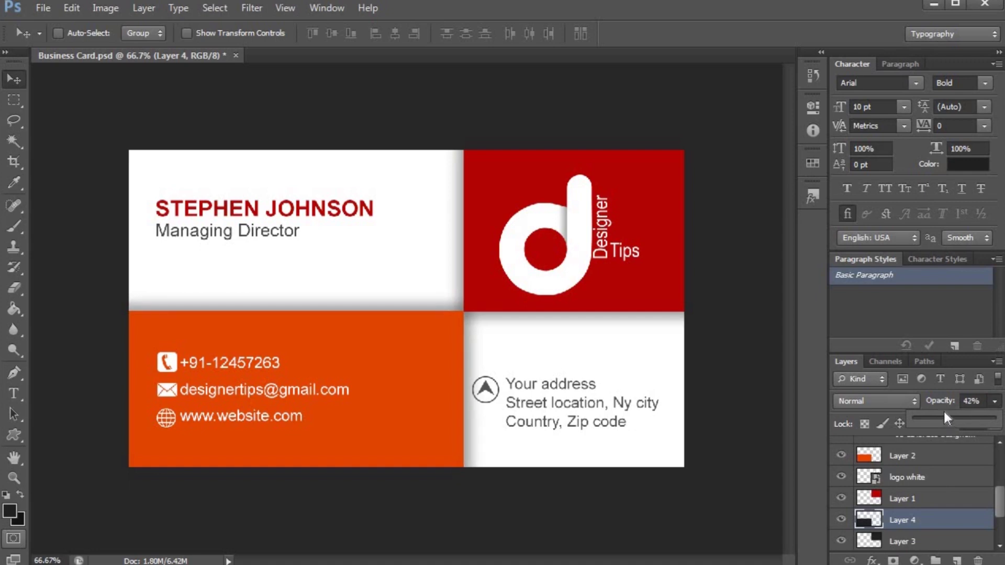
pyautogui.moveTo(934, 418); pyautogui.dragTo(938, 419)
pyautogui.click(598, 331)
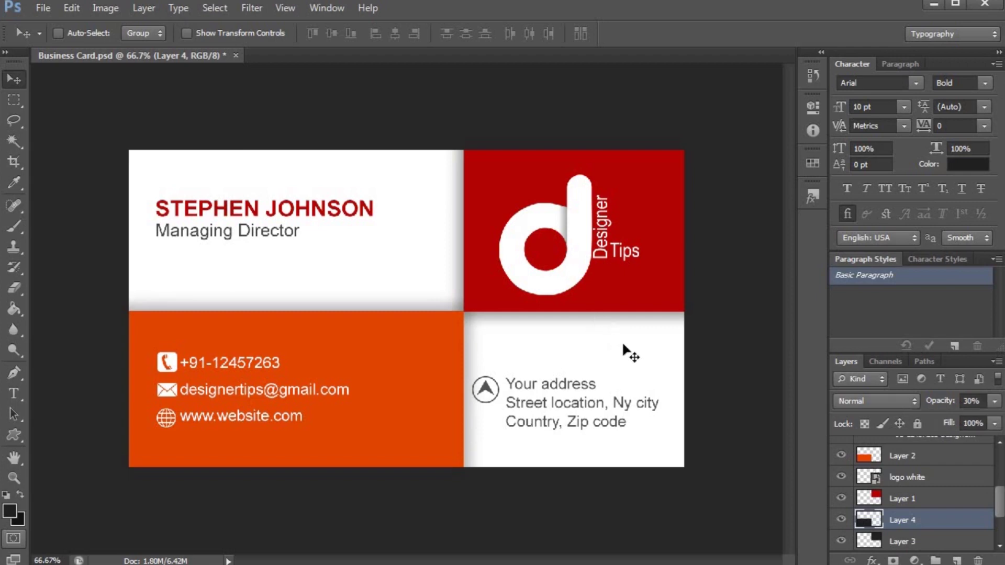
pyautogui.click(41, 10)
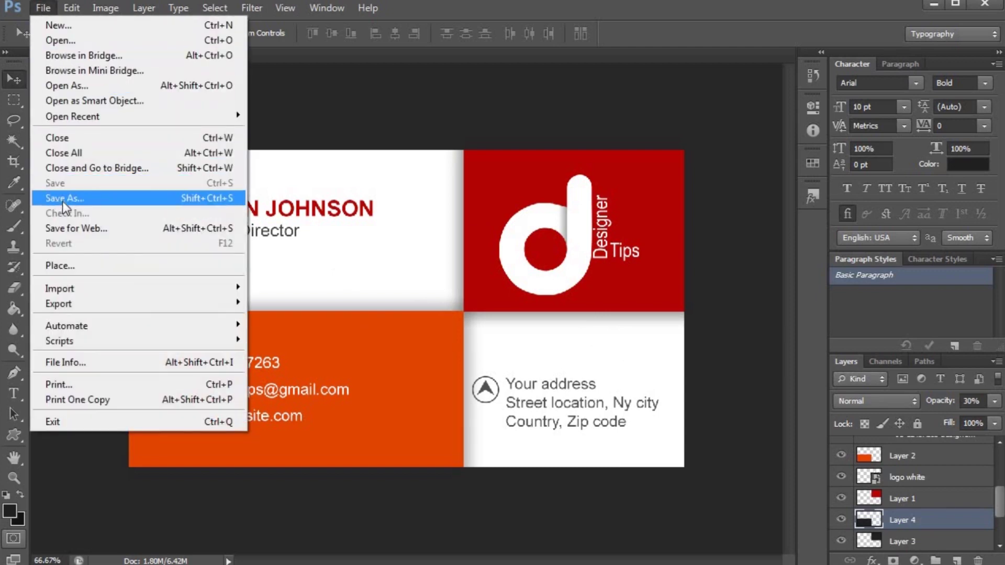
# Save the card as Business Card.jpg in JPEG format at Quality 12 (Maximum).
pyautogui.click(65, 197)
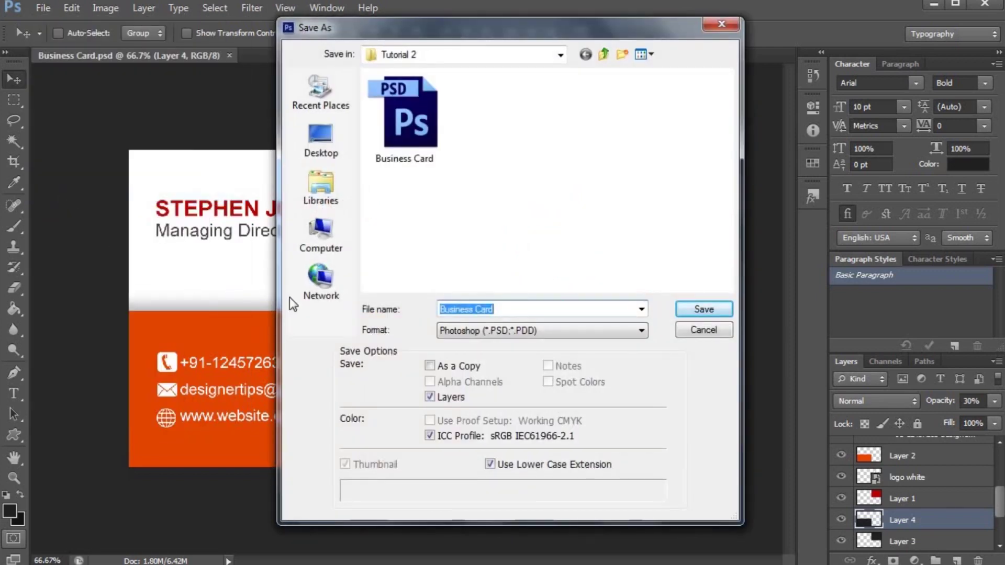
pyautogui.click(544, 335)
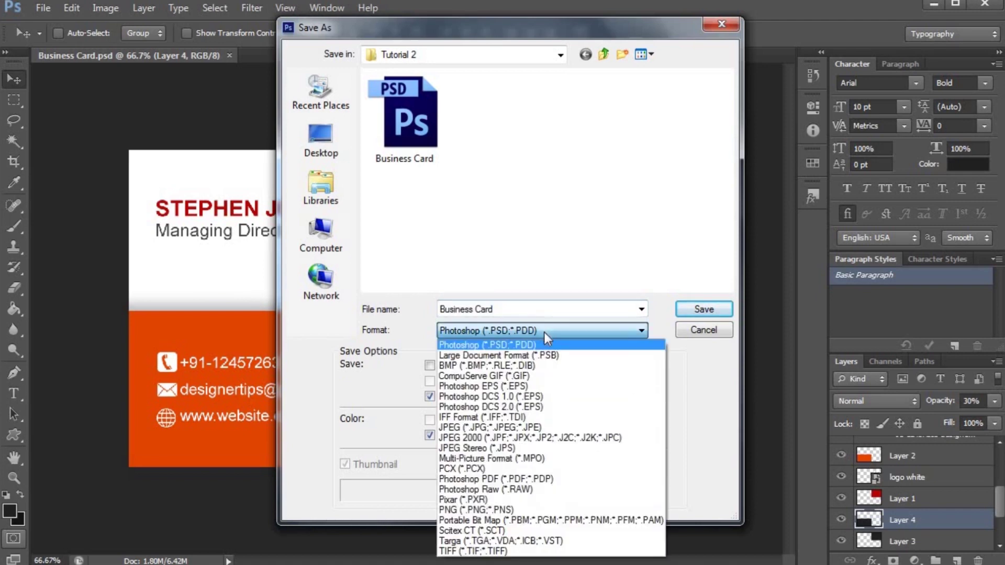
pyautogui.click(489, 428)
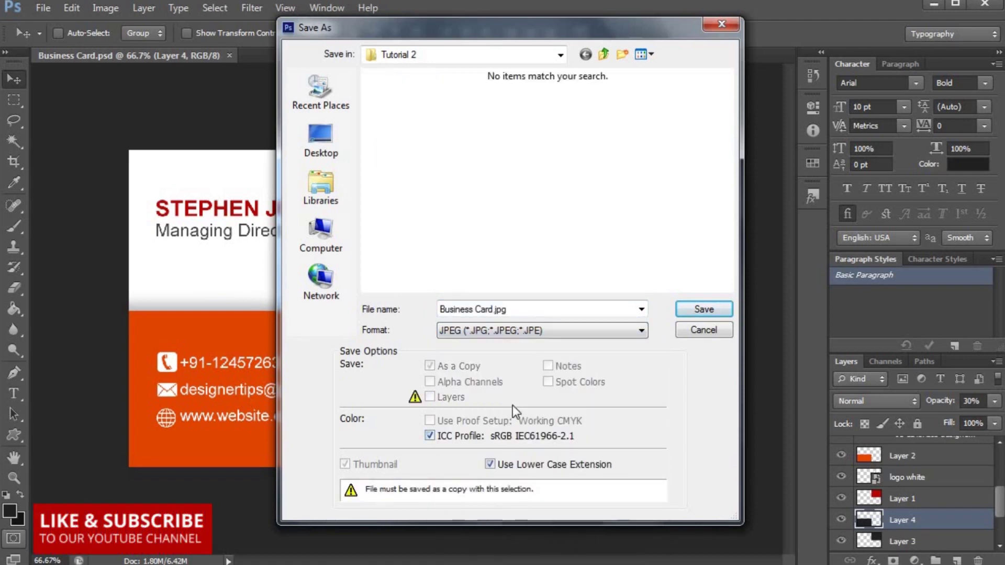
pyautogui.click(719, 309)
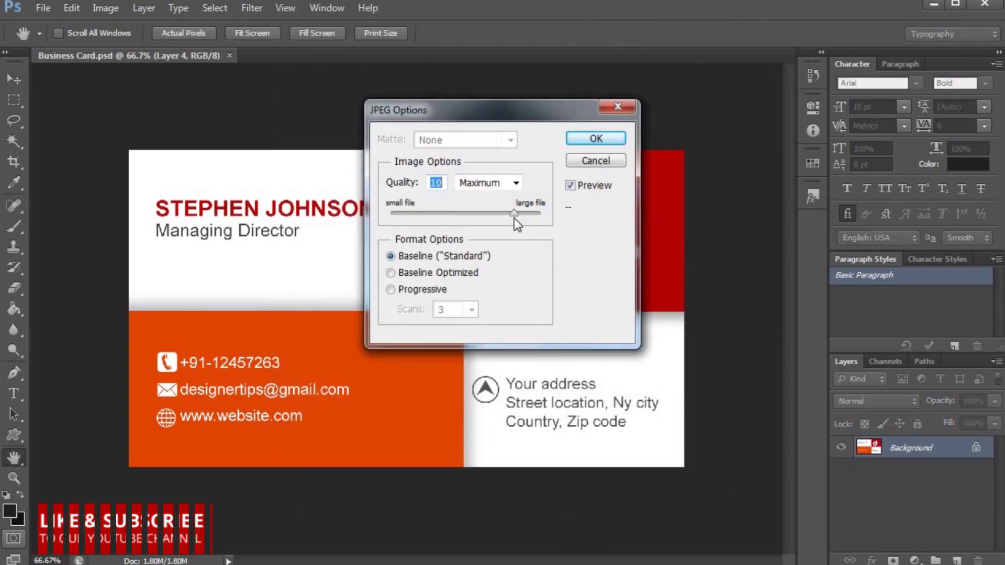
pyautogui.click(592, 138)
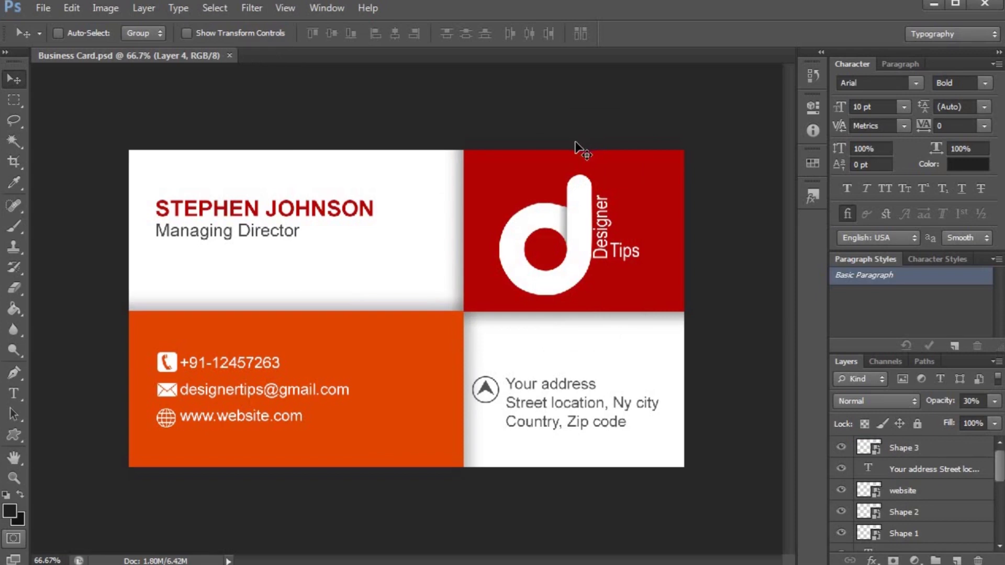
pyautogui.click(934, 6)
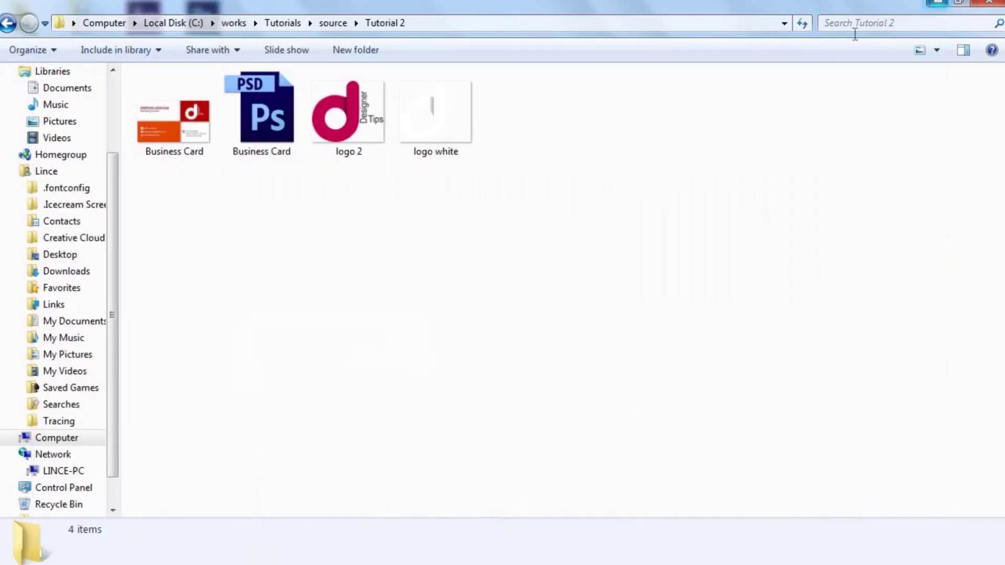
# Open Business Card.jpg from the Tutorial 2 folder and maximize Windows Photo Viewer.
pyautogui.doubleClick(193, 126)
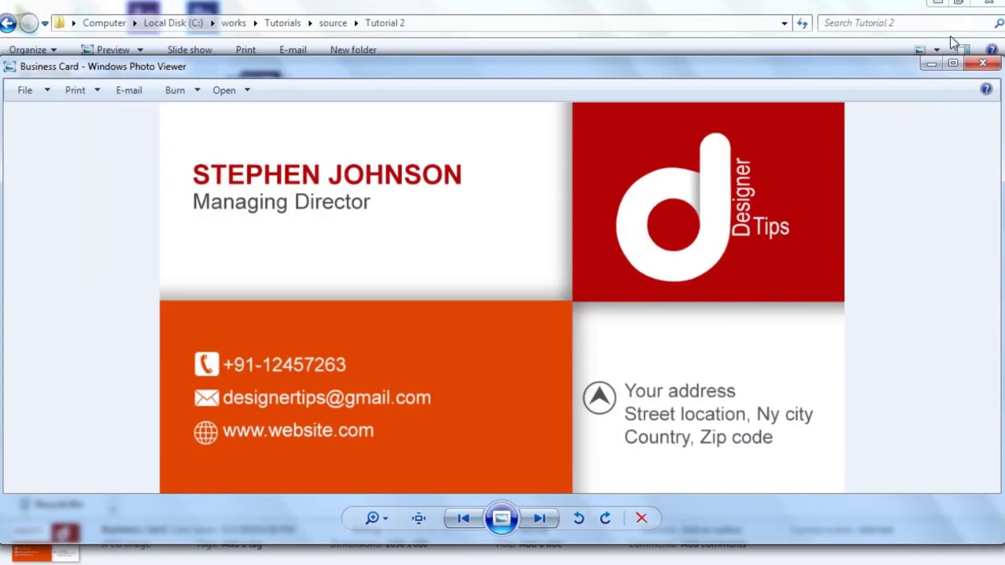
pyautogui.click(953, 63)
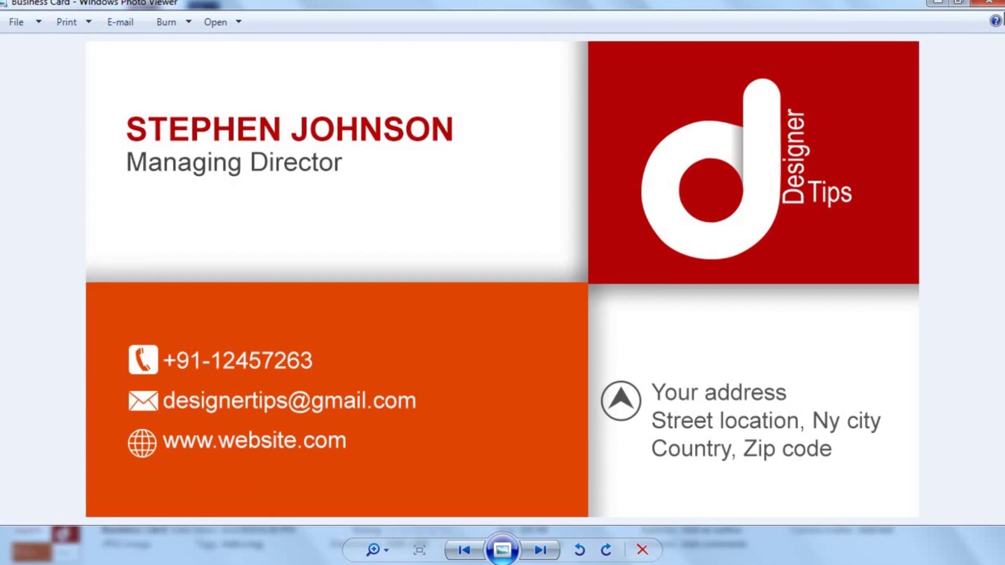
# Close Photo Viewer and create a new blank document with the default settings.
pyautogui.click(991, 5)
pyautogui.click(46, 7)
pyautogui.click(57, 22)
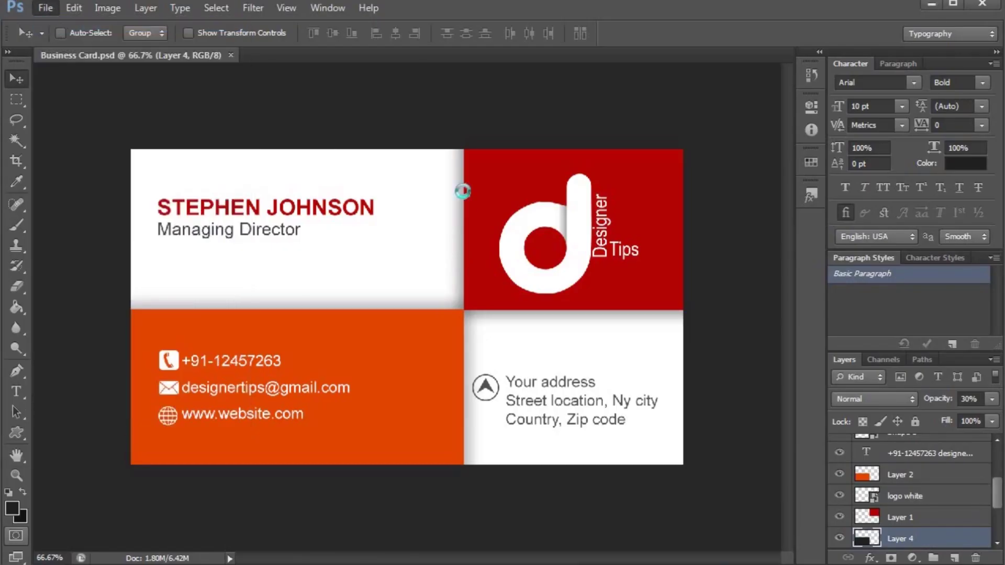
pyautogui.click(663, 128)
# Fill the left half of the canvas with the dark colour on a new layer.
pyautogui.click(16, 99)
pyautogui.moveTo(130, 150); pyautogui.dragTo(426, 482)
pyautogui.hotkey('ctrl', 'shift', 'n')
pyautogui.press('Return')
pyautogui.hotkey('alt', 'BackSpace')
pyautogui.hotkey('ctrl', 'd')
pyautogui.press('v')
# Place the logo 2 image, shrink it, and position it on the white half.
pyautogui.click(46, 7)
pyautogui.click(90, 258)
pyautogui.doubleClick(567, 130)
pyautogui.moveTo(589, 469); pyautogui.dragTo(520, 354)
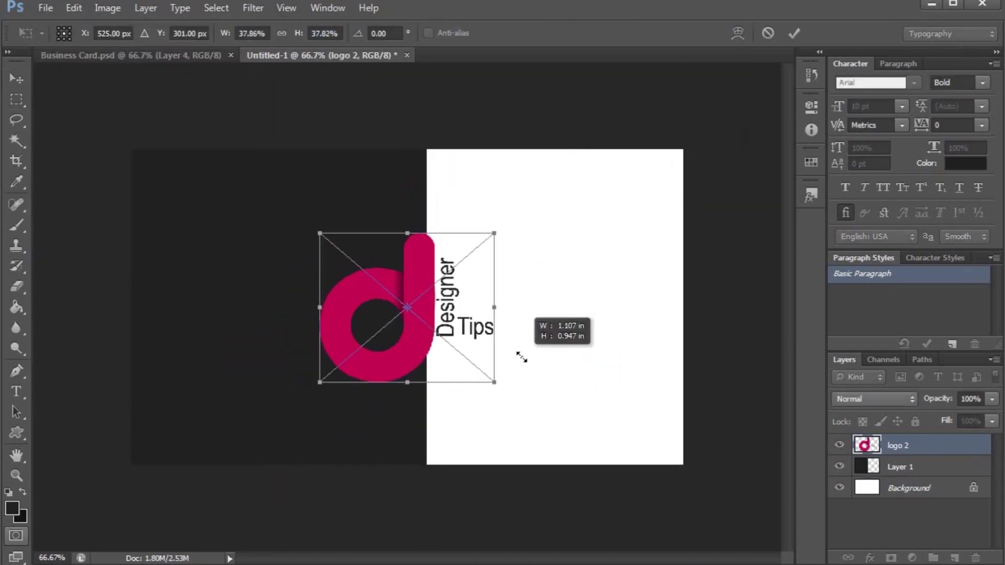
pyautogui.moveTo(449, 335); pyautogui.dragTo(613, 327)
pyautogui.press('Return')
# Copy the name, contact text, website and icon layers from Business Card.psd into the new card.
pyautogui.click(131, 55)
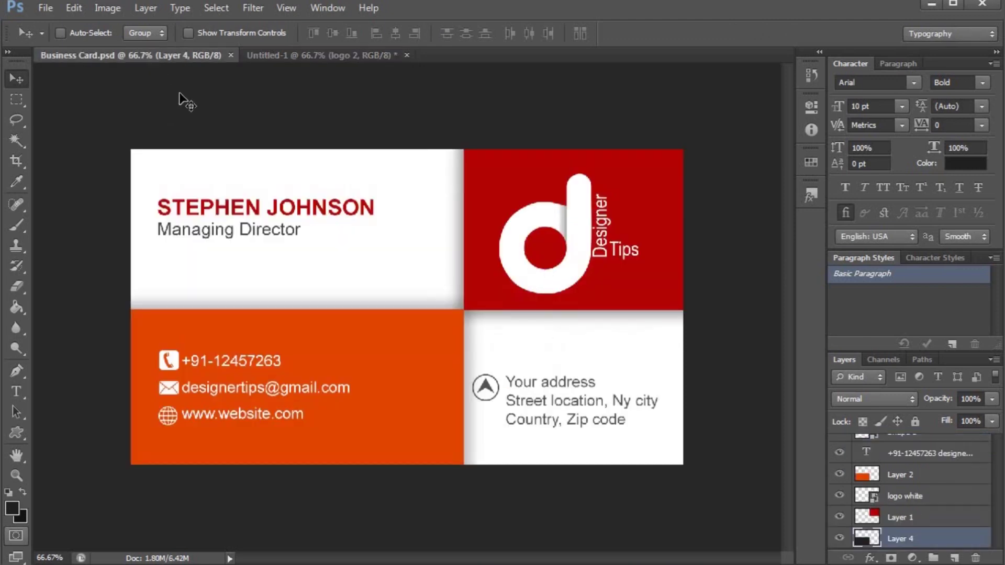
pyautogui.keyDown('ctrl'); pyautogui.keyDown('shift'); pyautogui.click(243, 359); pyautogui.keyUp('shift'); pyautogui.keyUp('ctrl')
pyautogui.keyDown('ctrl'); pyautogui.keyDown('shift'); pyautogui.click(170, 419); pyautogui.keyUp('shift'); pyautogui.keyUp('ctrl')
pyautogui.moveTo(170, 419); pyautogui.dragTo(219, 407)
pyautogui.hotkey('ctrl', 'z')
pyautogui.keyDown('ctrl'); pyautogui.keyDown('shift'); pyautogui.click(183, 415); pyautogui.keyUp('shift'); pyautogui.keyUp('ctrl')
pyautogui.hotkey('ctrl', 'z')
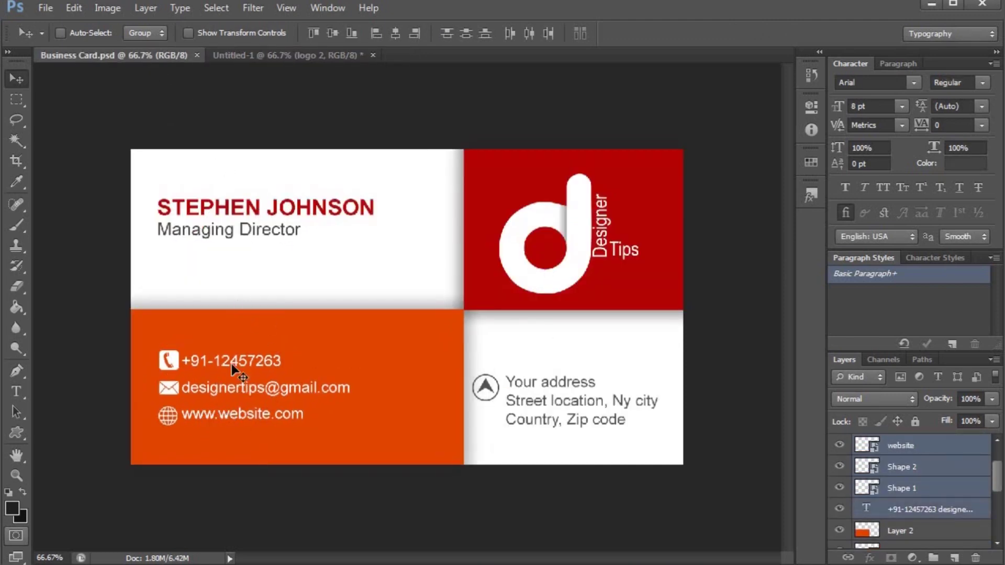
pyautogui.keyDown('ctrl'); pyautogui.keyDown('shift'); pyautogui.click(262, 206); pyautogui.keyUp('shift'); pyautogui.keyUp('ctrl')
pyautogui.moveTo(265, 384); pyautogui.dragTo(295, 407)
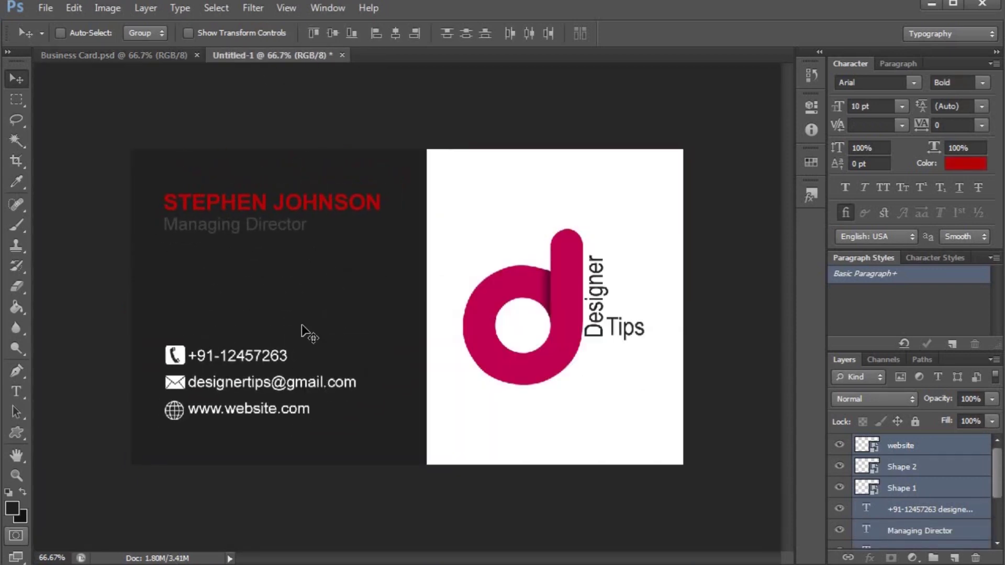
# Change the name and Managing Director text colour to white.
pyautogui.doubleClick(362, 204)
pyautogui.click(506, 33)
pyautogui.moveTo(570, 115); pyautogui.dragTo(27, 91)
pyautogui.press('Return')
pyautogui.moveTo(163, 225); pyautogui.dragTo(306, 225)
pyautogui.click(506, 33)
pyautogui.click(552, 112)
pyautogui.press('Return')
pyautogui.click(16, 79)
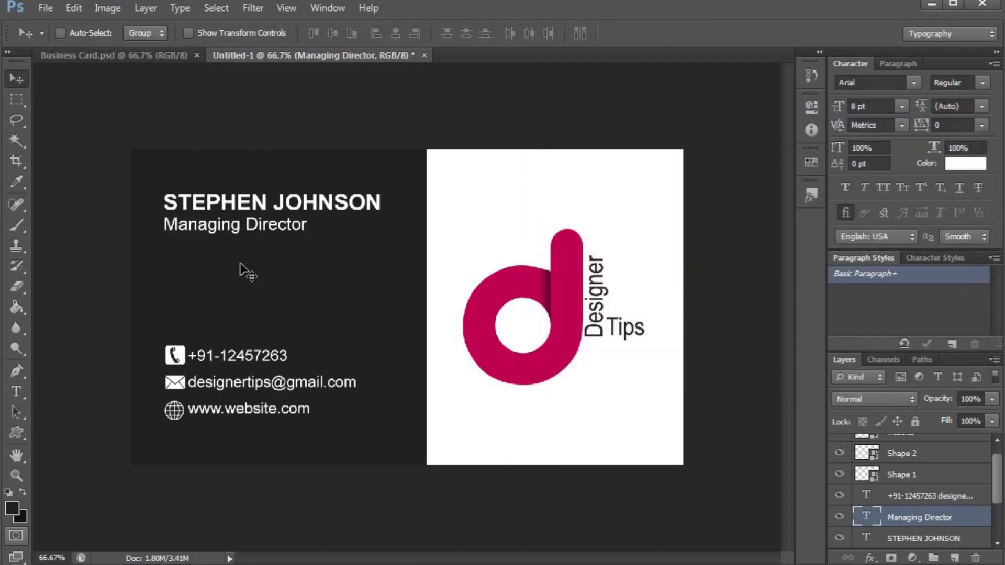
# Fill a small square left of the logo with the logo's pink on a new layer.
pyautogui.press('m')
pyautogui.moveTo(224, 270); pyautogui.dragTo(449, 364)
pyautogui.press('i')
pyautogui.click(568, 302)
pyautogui.hotkey('ctrl', 'shift', 'alt', 'n')
pyautogui.hotkey('alt', 'BackSpace')
pyautogui.hotkey('ctrl', 'd')
pyautogui.press('v')
# Duplicate the pink square and move the phone icon onto the top square.
pyautogui.keyDown('ctrl'); pyautogui.keyDown('shift'); pyautogui.click(425, 317); pyautogui.keyUp('shift'); pyautogui.keyUp('ctrl')
pyautogui.moveTo(425, 317); pyautogui.dragTo(426, 288)
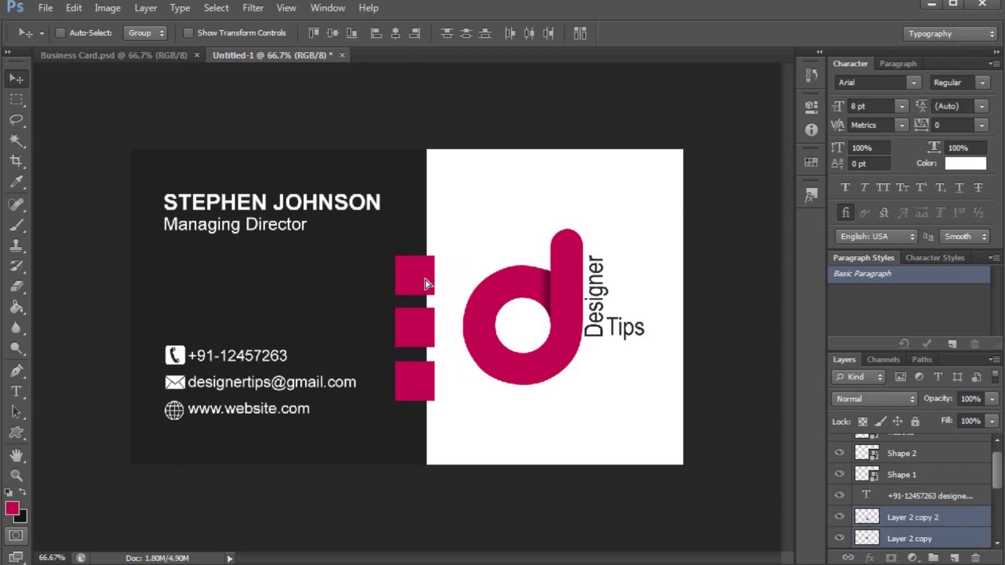
pyautogui.moveTo(189, 365); pyautogui.dragTo(431, 290)
# Move the email and globe icons onto the middle and bottom pink squares.
pyautogui.moveTo(175, 382); pyautogui.dragTo(414, 327)
pyautogui.rightClick(180, 416)
pyautogui.click(201, 426)
pyautogui.moveTo(201, 426); pyautogui.dragTo(442, 398)
# Shift the contact text up-left and try several line spacings, settling on 24 pt.
pyautogui.moveTo(287, 359); pyautogui.dragTo(263, 292)
pyautogui.press('t')
pyautogui.click(234, 288)
pyautogui.hotkey('ctrl', 'a')
pyautogui.click(982, 107)
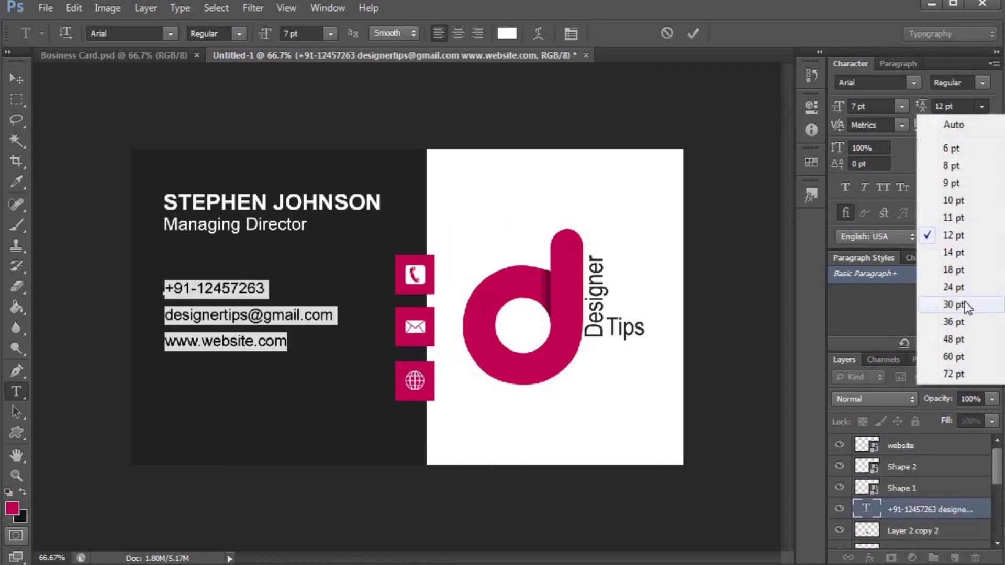
pyautogui.click(953, 304)
pyautogui.click(982, 106)
pyautogui.click(954, 235)
pyautogui.click(982, 106)
pyautogui.click(951, 166)
pyautogui.click(982, 107)
pyautogui.click(953, 200)
pyautogui.click(982, 106)
pyautogui.click(965, 271)
pyautogui.click(982, 107)
pyautogui.click(966, 283)
pyautogui.hotkey('ctrl', 'Return')
# Lower the email and phone icons together to line up with the contact lines.
pyautogui.press('v')
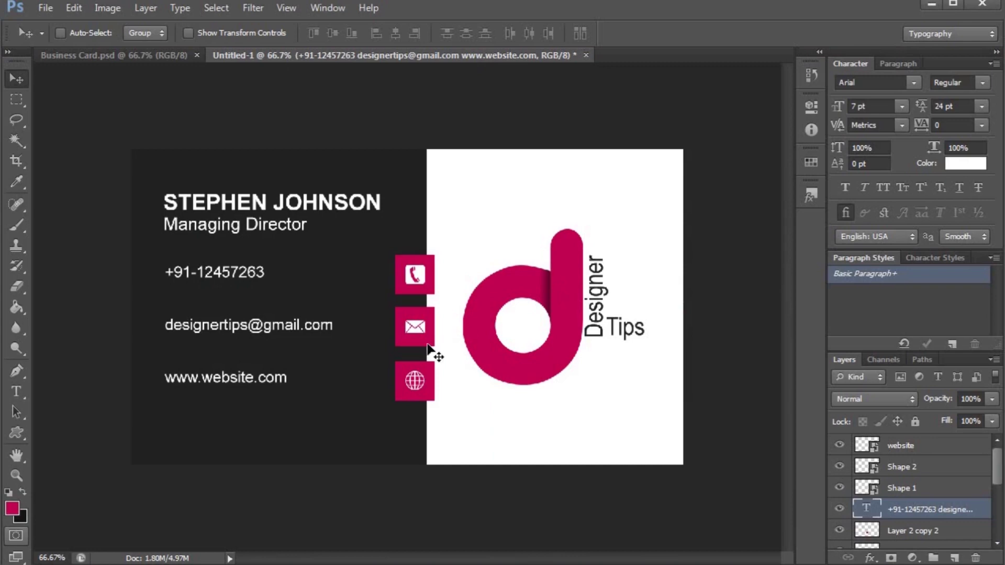
pyautogui.keyDown('ctrl'); pyautogui.click(428, 345); pyautogui.keyUp('ctrl')
pyautogui.keyDown('ctrl'); pyautogui.keyDown('shift'); pyautogui.click(425, 332); pyautogui.keyUp('shift'); pyautogui.keyUp('ctrl')
pyautogui.keyDown('ctrl'); pyautogui.keyDown('shift'); pyautogui.click(425, 285); pyautogui.keyUp('shift'); pyautogui.keyUp('ctrl')
pyautogui.moveTo(427, 278); pyautogui.dragTo(429, 301)
pyautogui.keyDown('ctrl'); pyautogui.click(428, 291); pyautogui.keyUp('ctrl')
# Set the contact lines' spacing to 18 pt and lower them beside the icons.
pyautogui.press('t')
pyautogui.click(258, 273)
pyautogui.hotkey('ctrl', 'a')
pyautogui.click(982, 107)
pyautogui.click(965, 264)
pyautogui.hotkey('ctrl', 'Return')
pyautogui.press('v')
pyautogui.moveTo(361, 305); pyautogui.dragTo(362, 332)
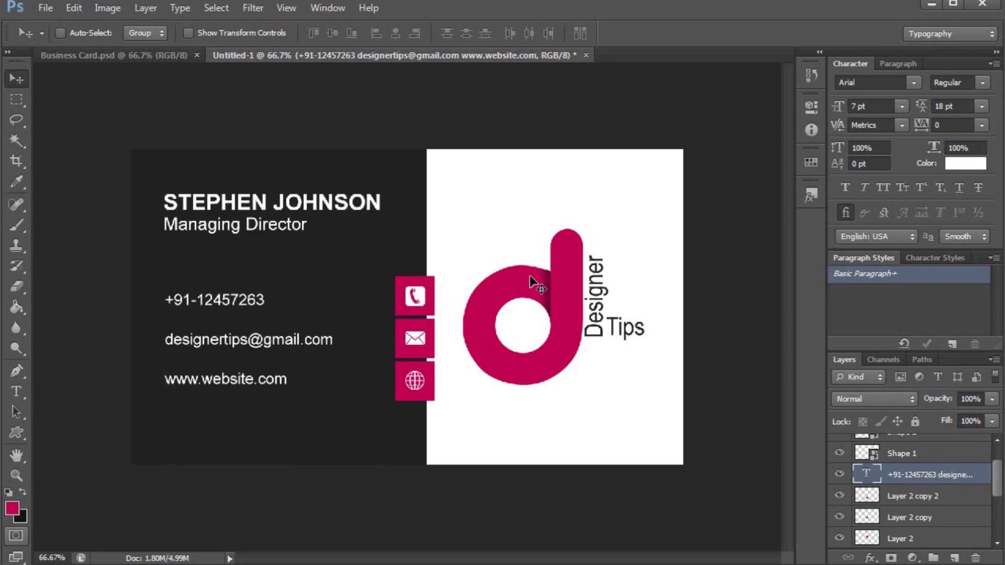
# Move the pink d logo lower on the white half.
pyautogui.moveTo(662, 331); pyautogui.dragTo(665, 355)
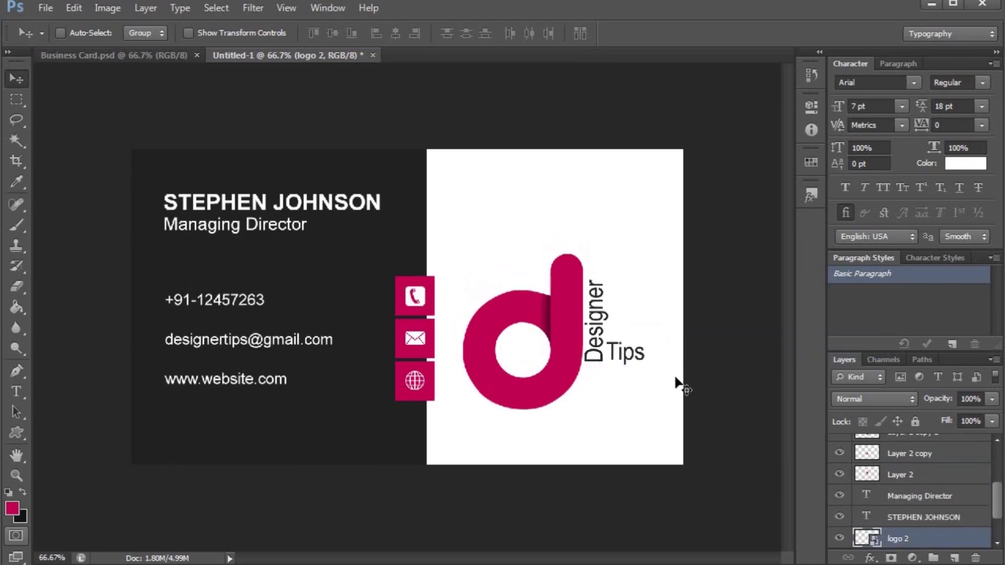
pyautogui.hotkey('ctrl', 's')
pyautogui.press('Escape')
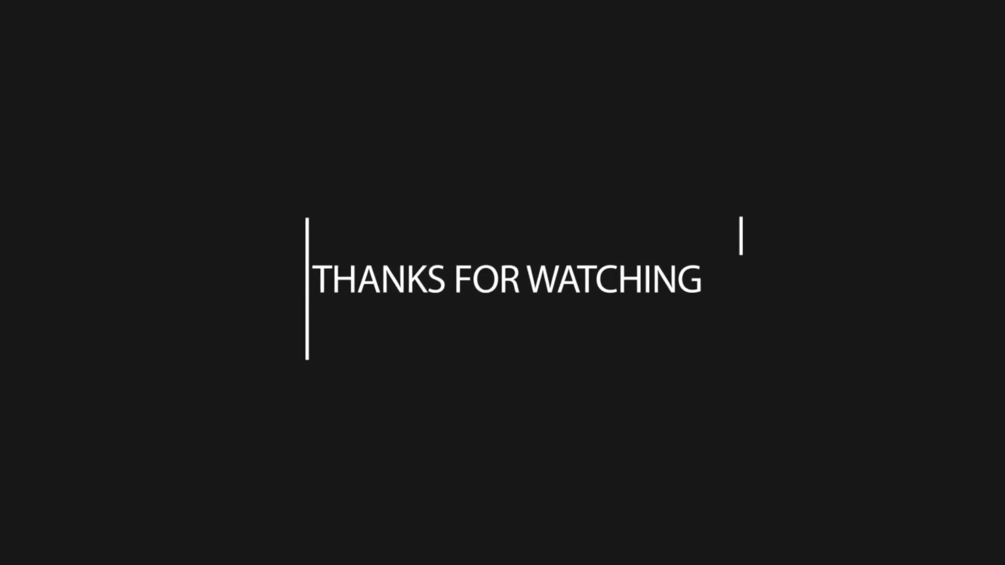